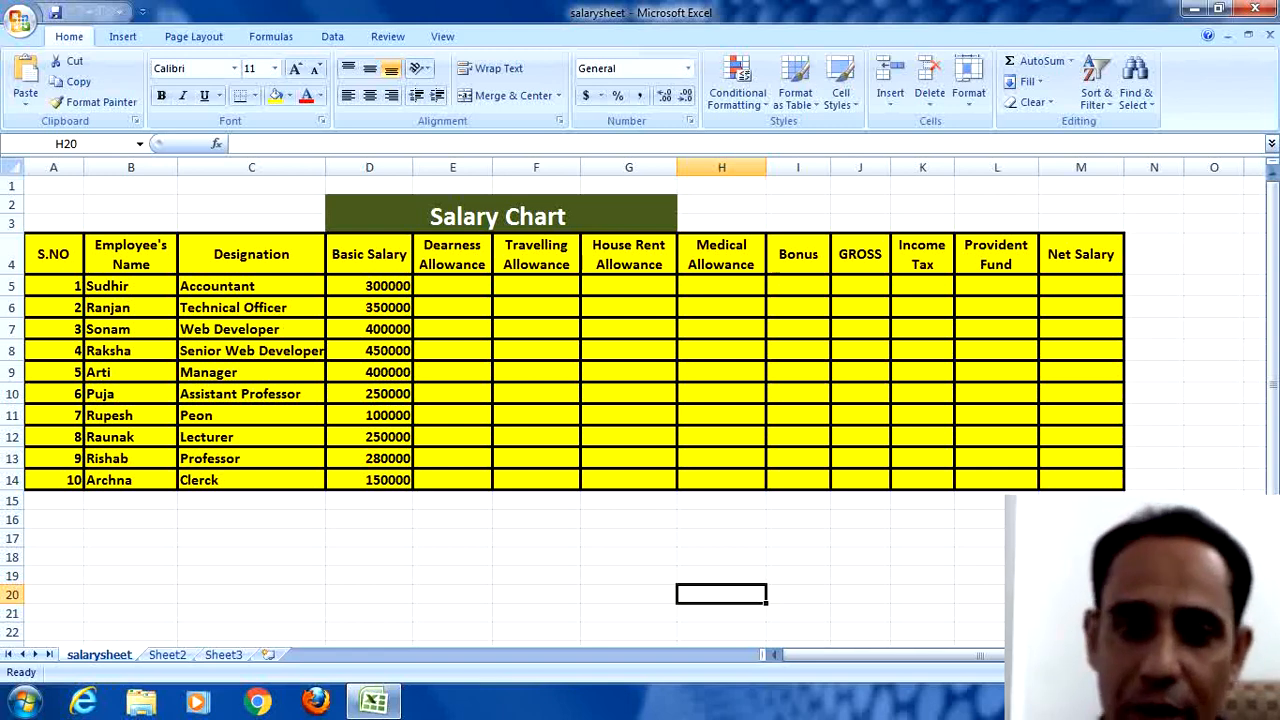
Step: Look over the Dearness, Travelling, House Rent and Medical Allowance columns of the salary chart, dismissing the Windows color scheme prompt
click(488, 290)
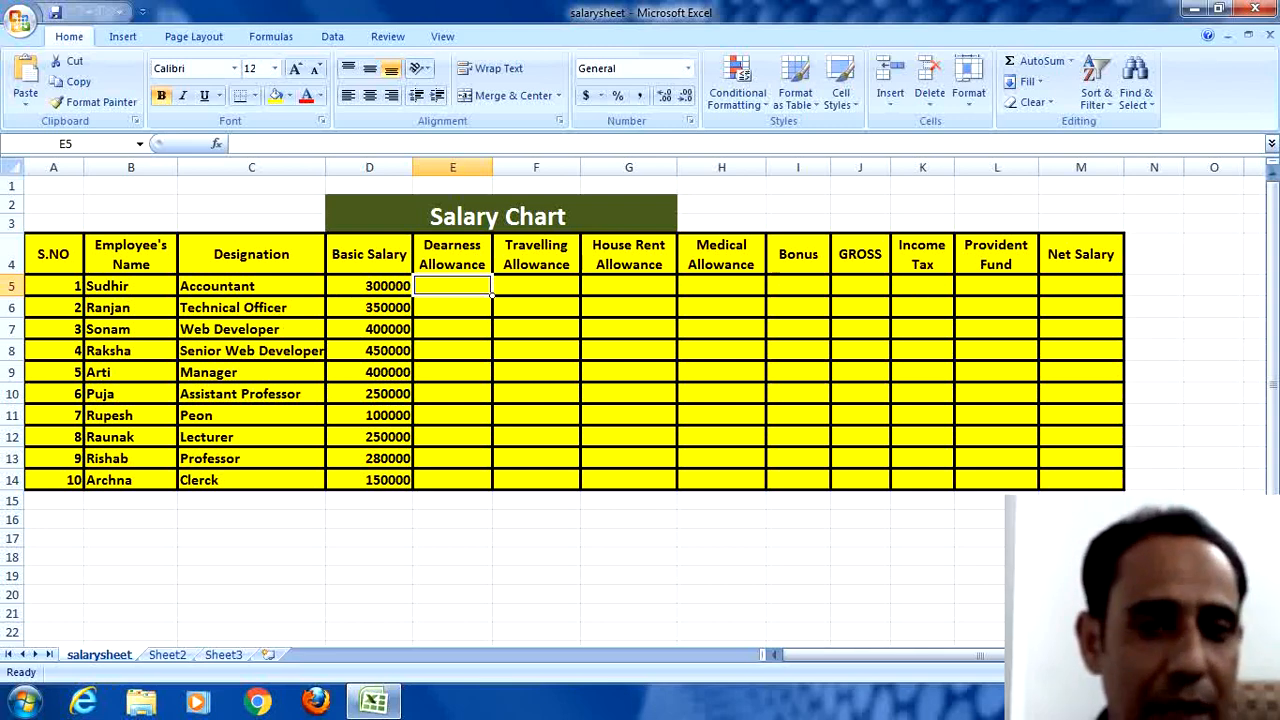
click(489, 313)
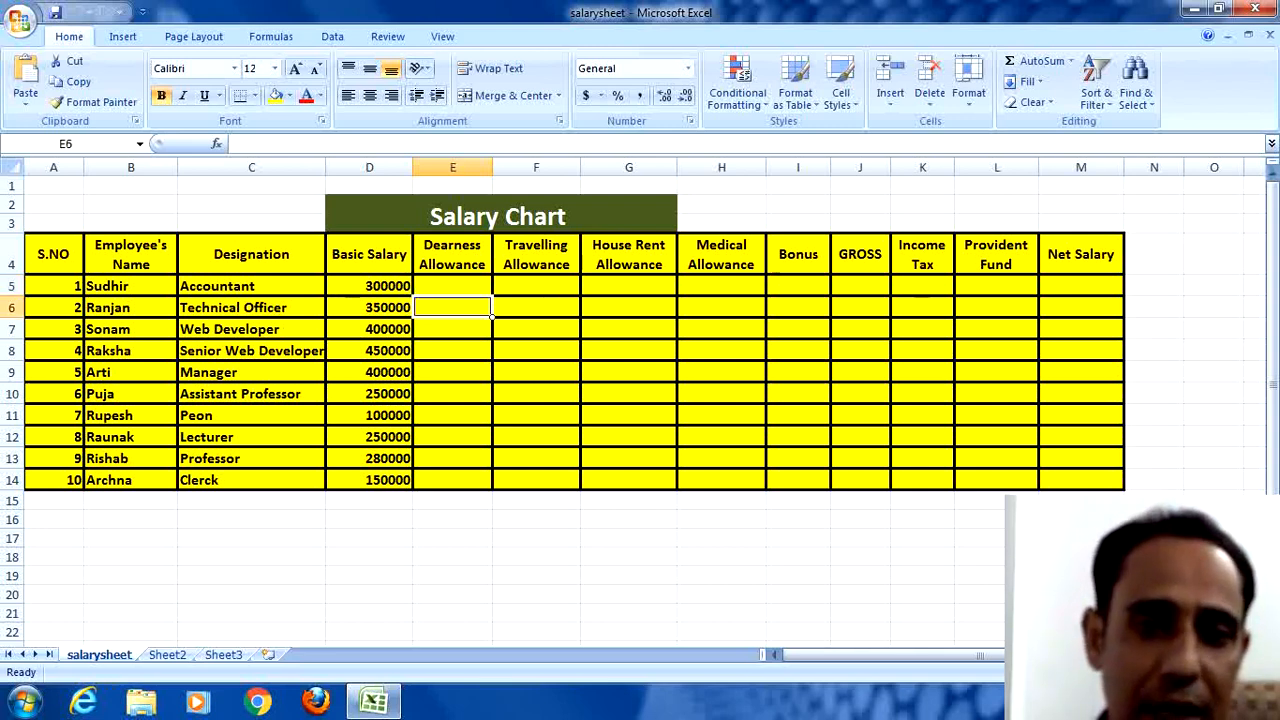
click(489, 291)
click(490, 313)
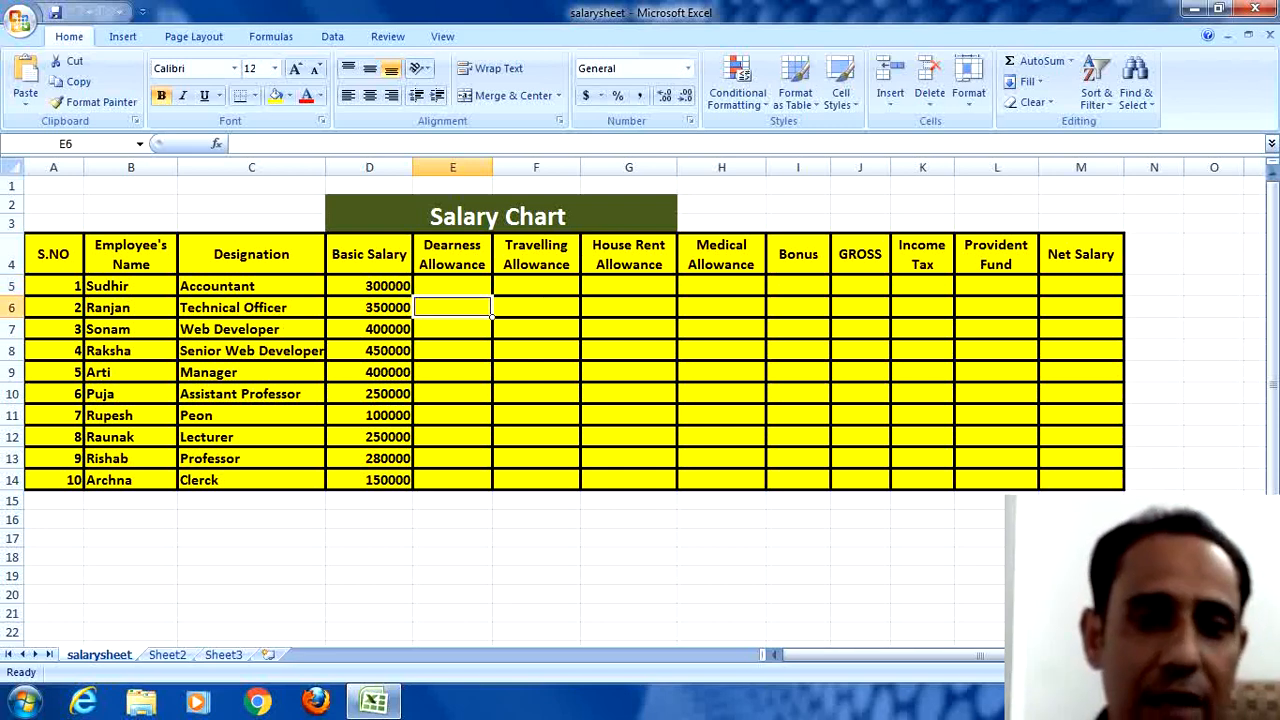
click(490, 291)
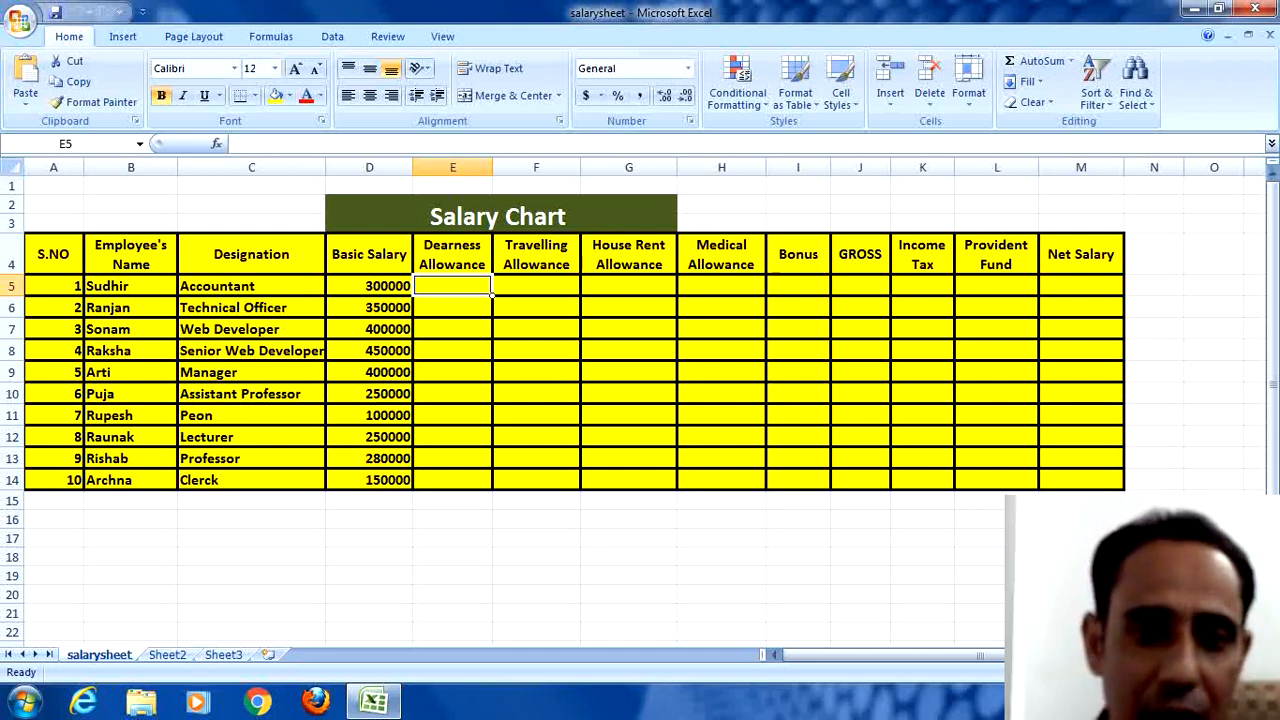
key(Right)
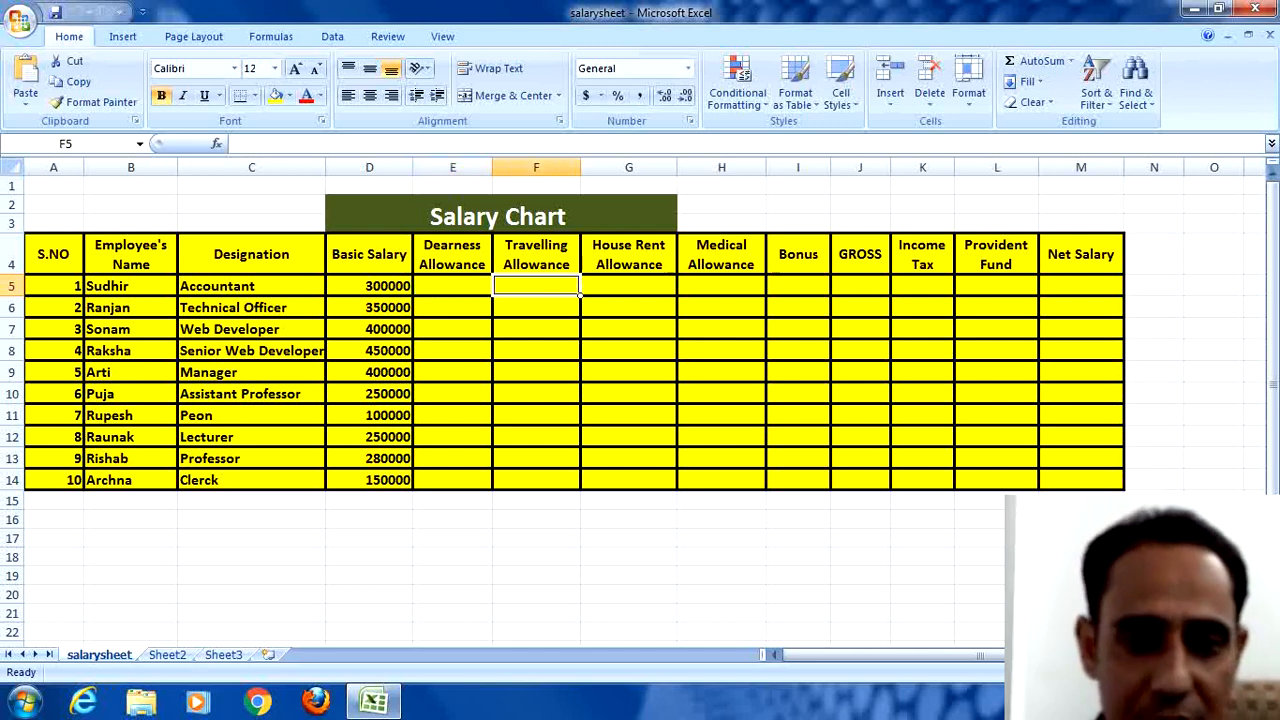
key(Up)
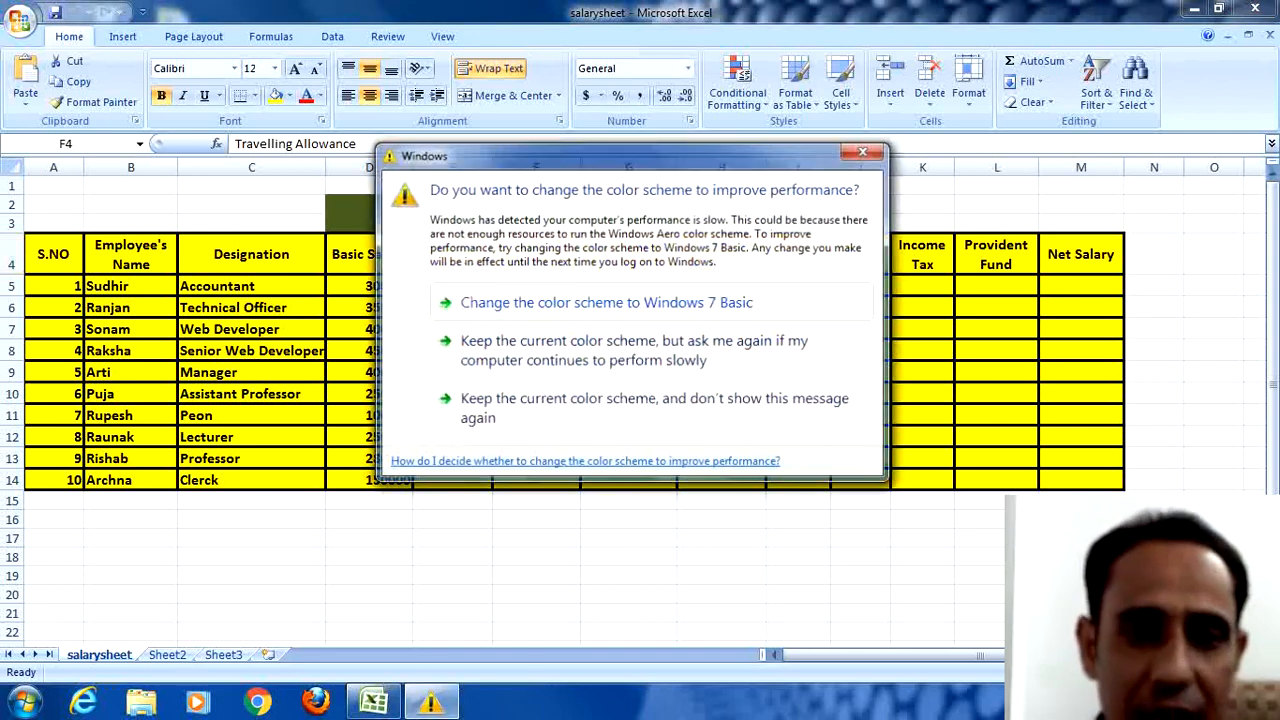
key(Escape)
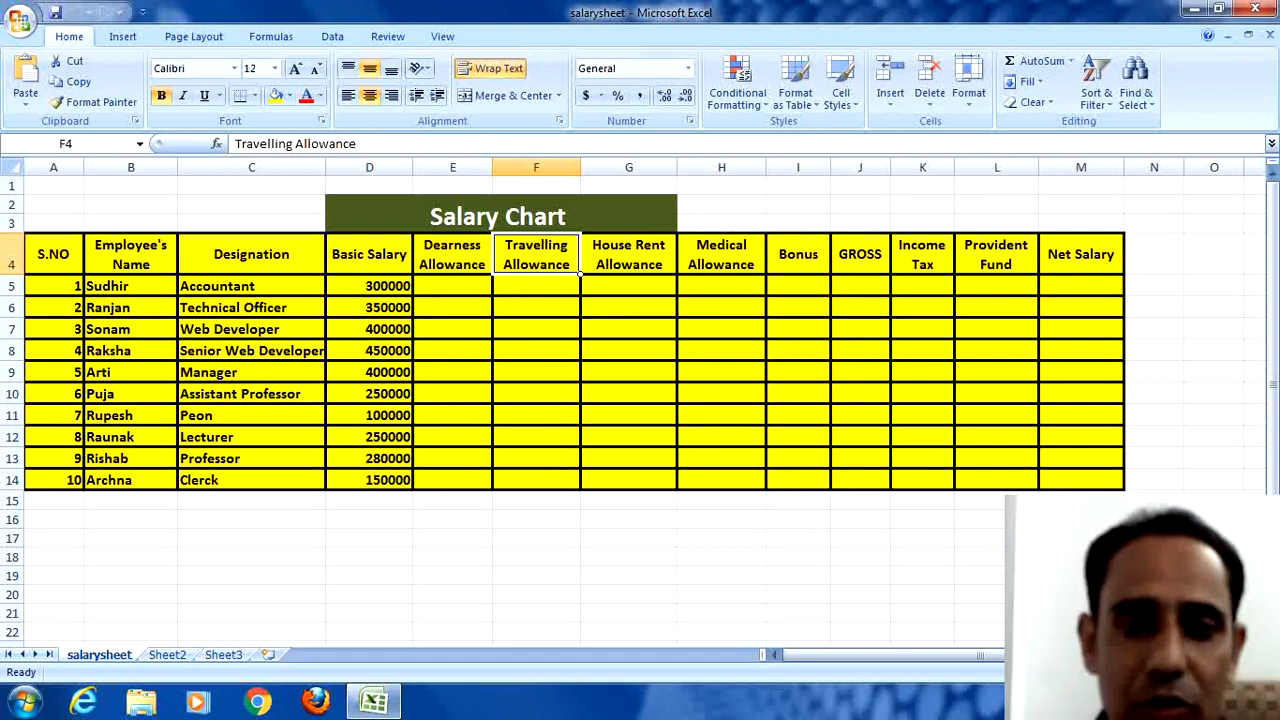
click(628, 286)
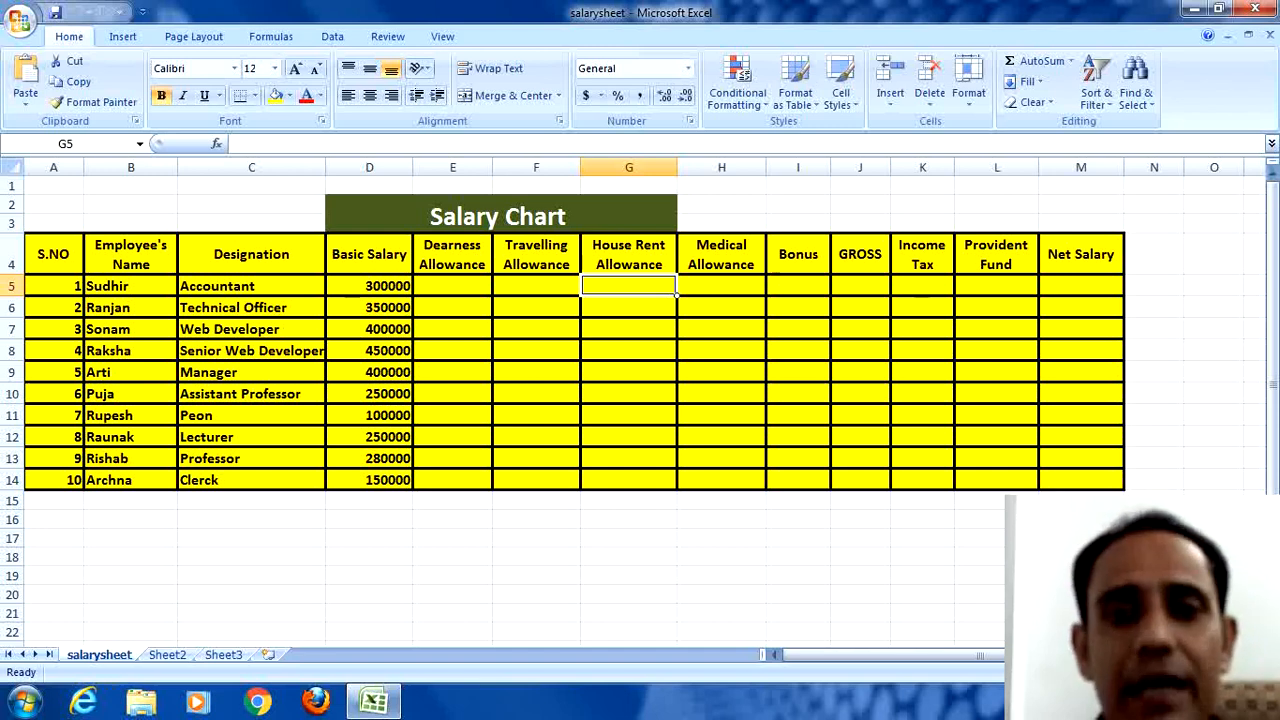
click(721, 286)
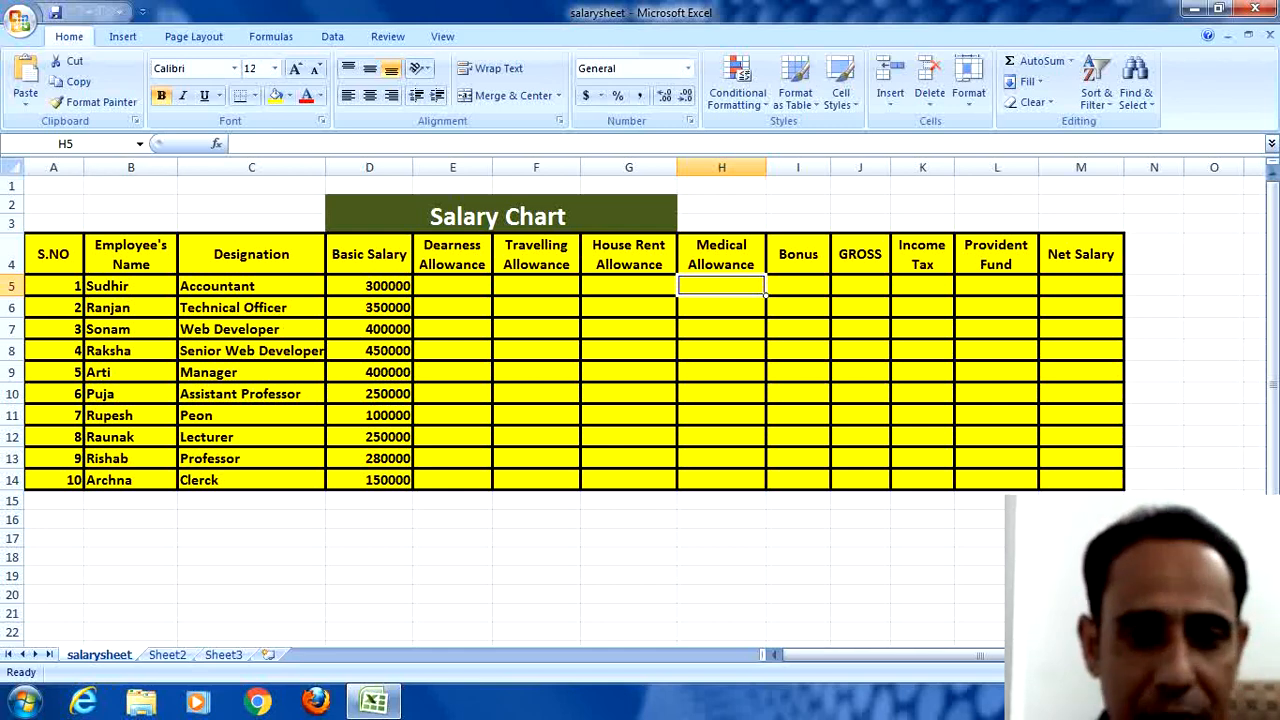
Step: Calculate the Dearness Allowance as 10% of basic salary with =D5*10% in E5, and fill the formula down to E14
click(452, 286)
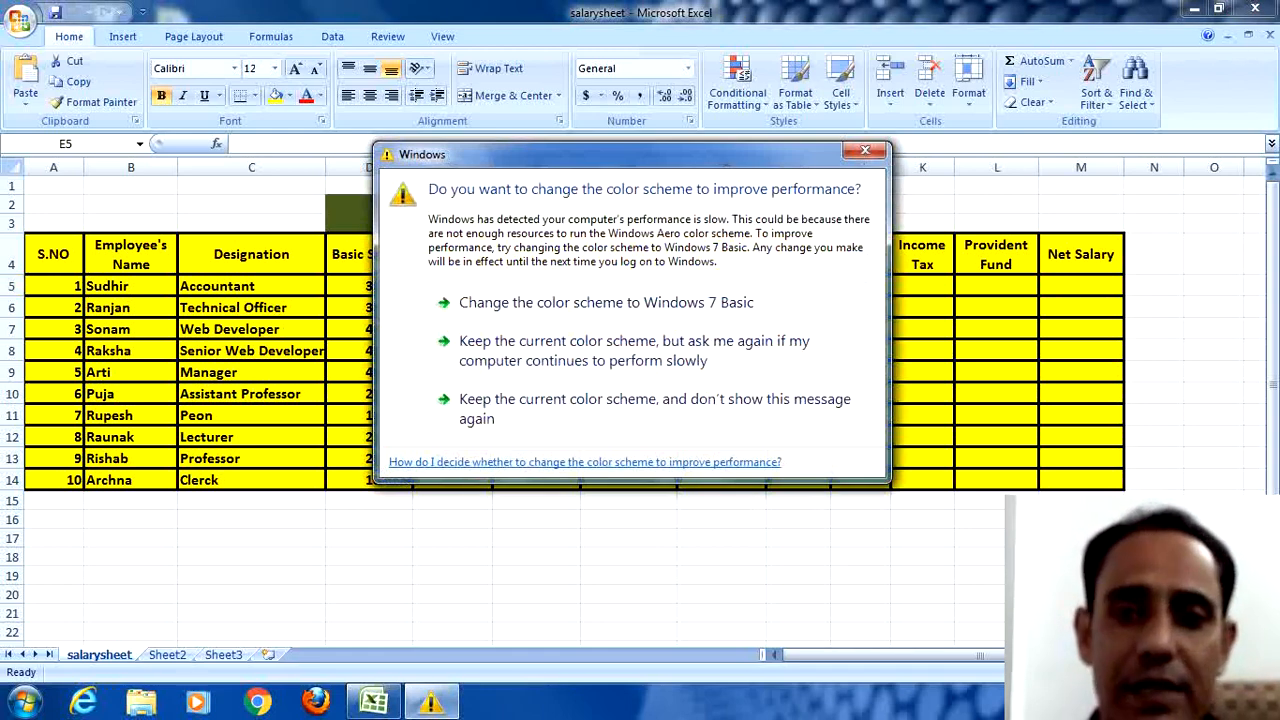
click(865, 150)
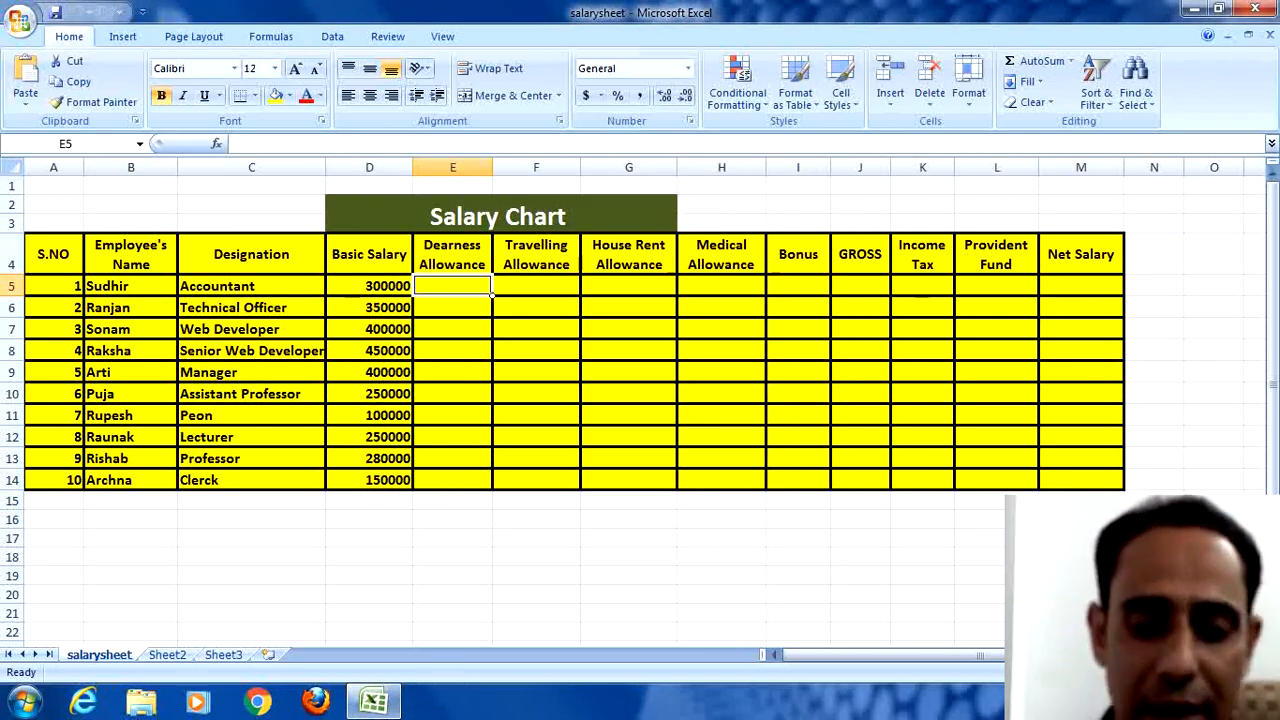
text(=)
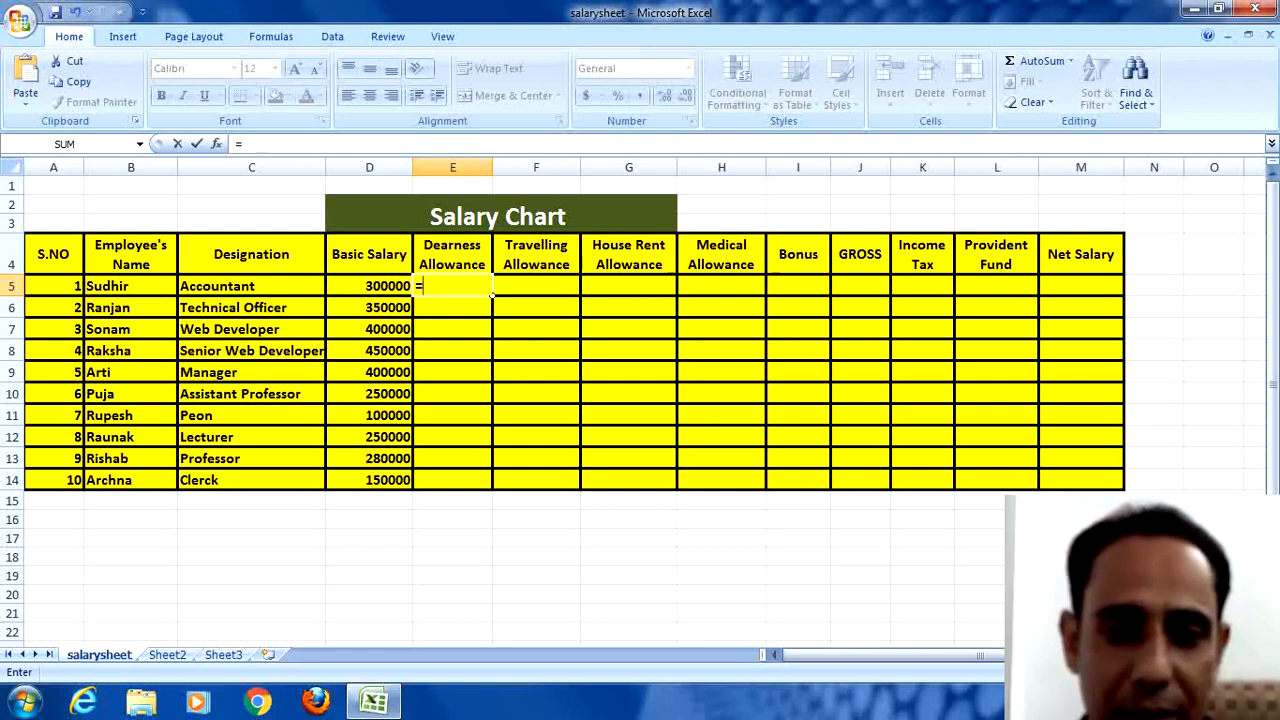
key(Left)
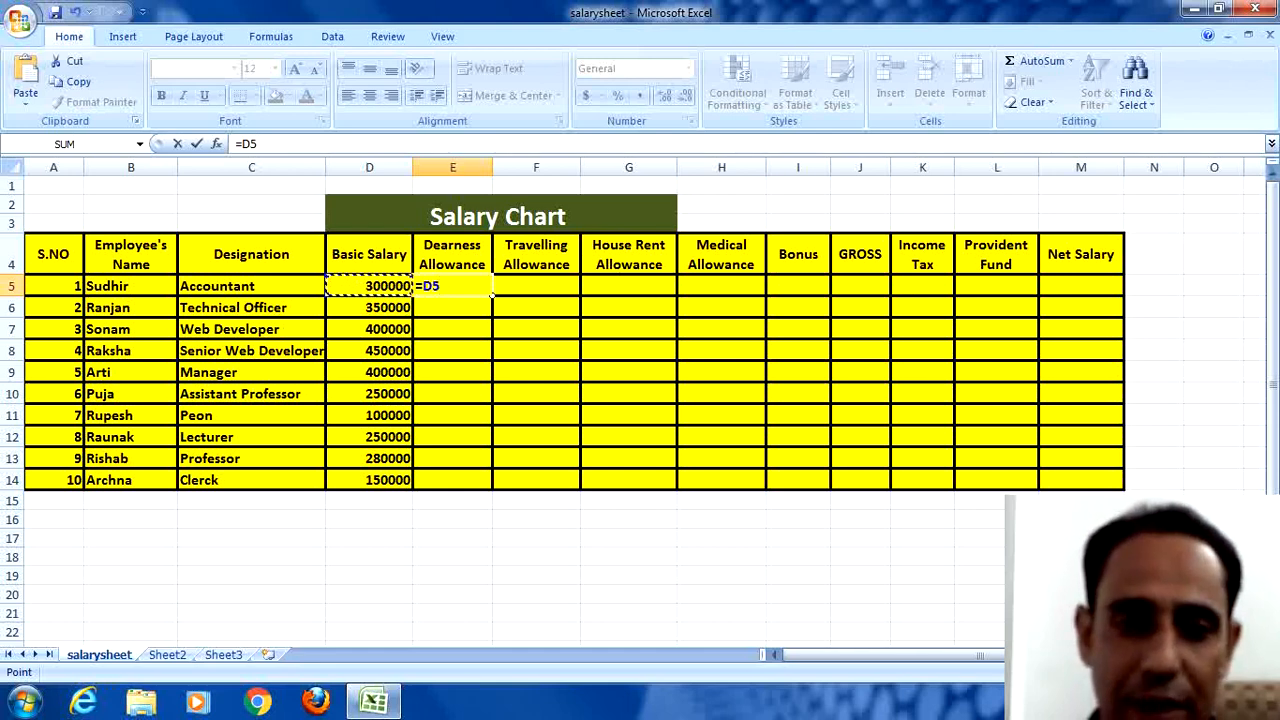
key(BackSpace)
key(BackSpace)
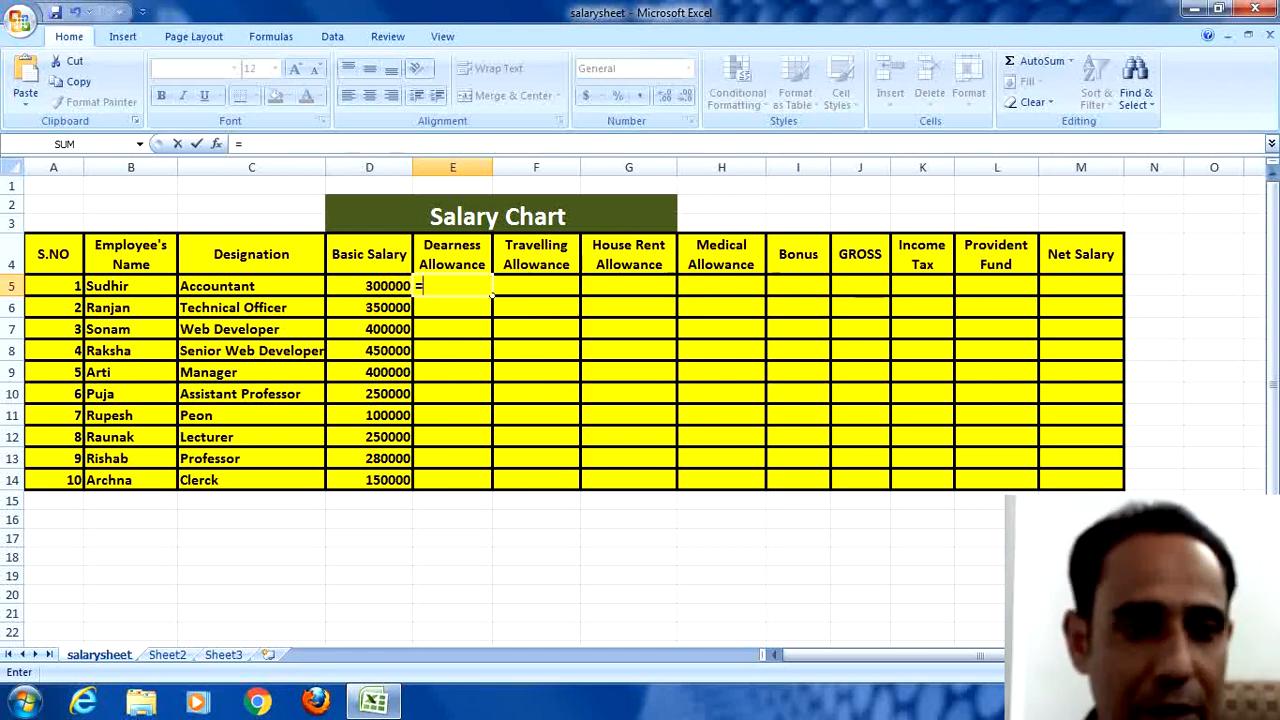
text(d)
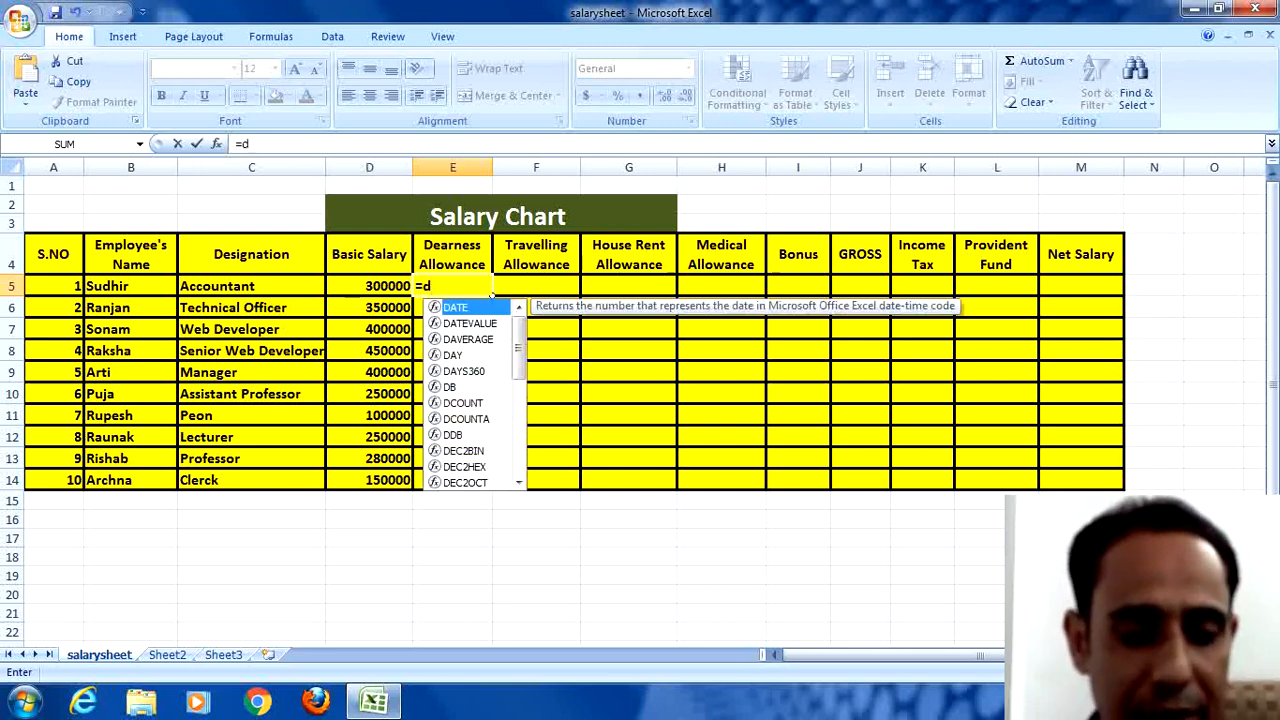
text(5)
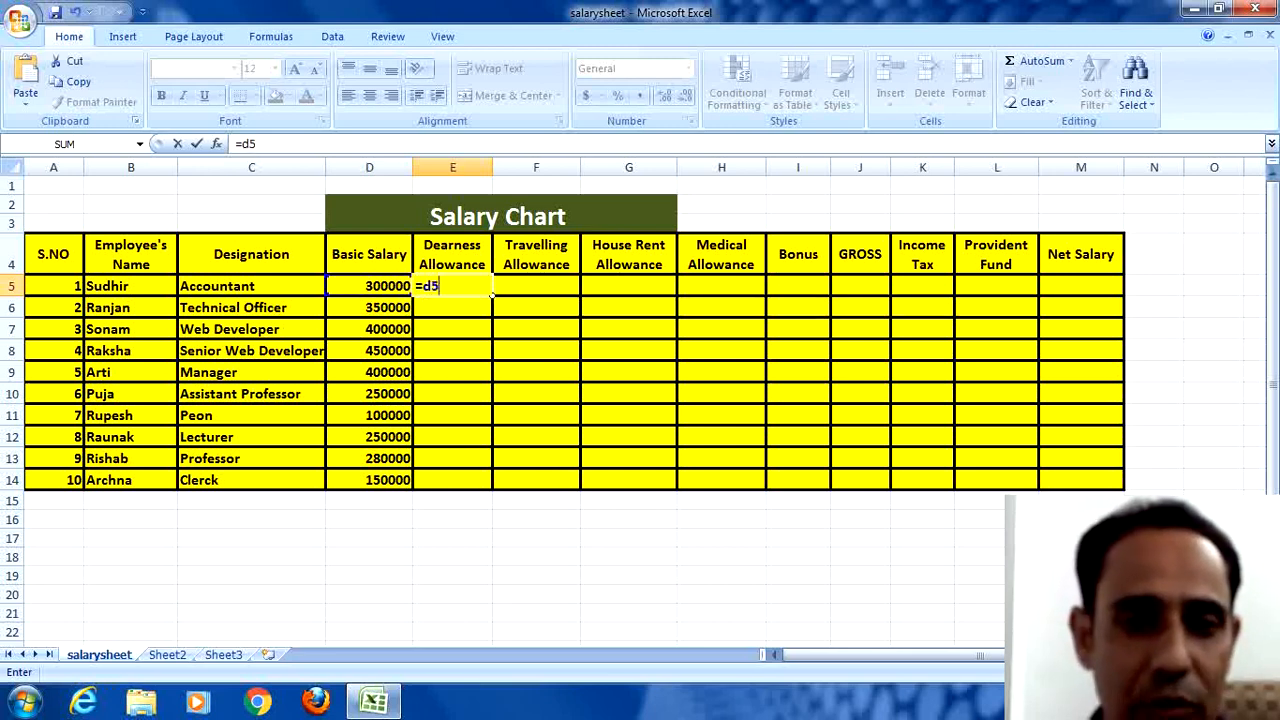
text(*)
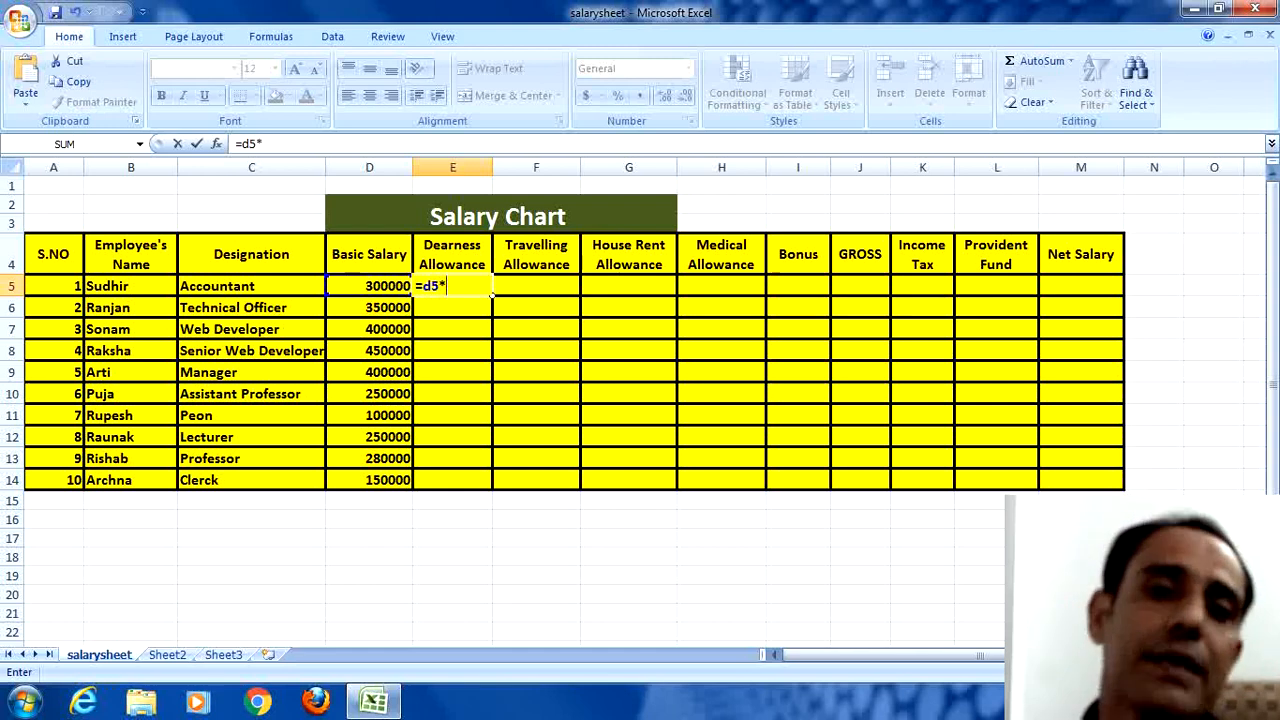
text(10)
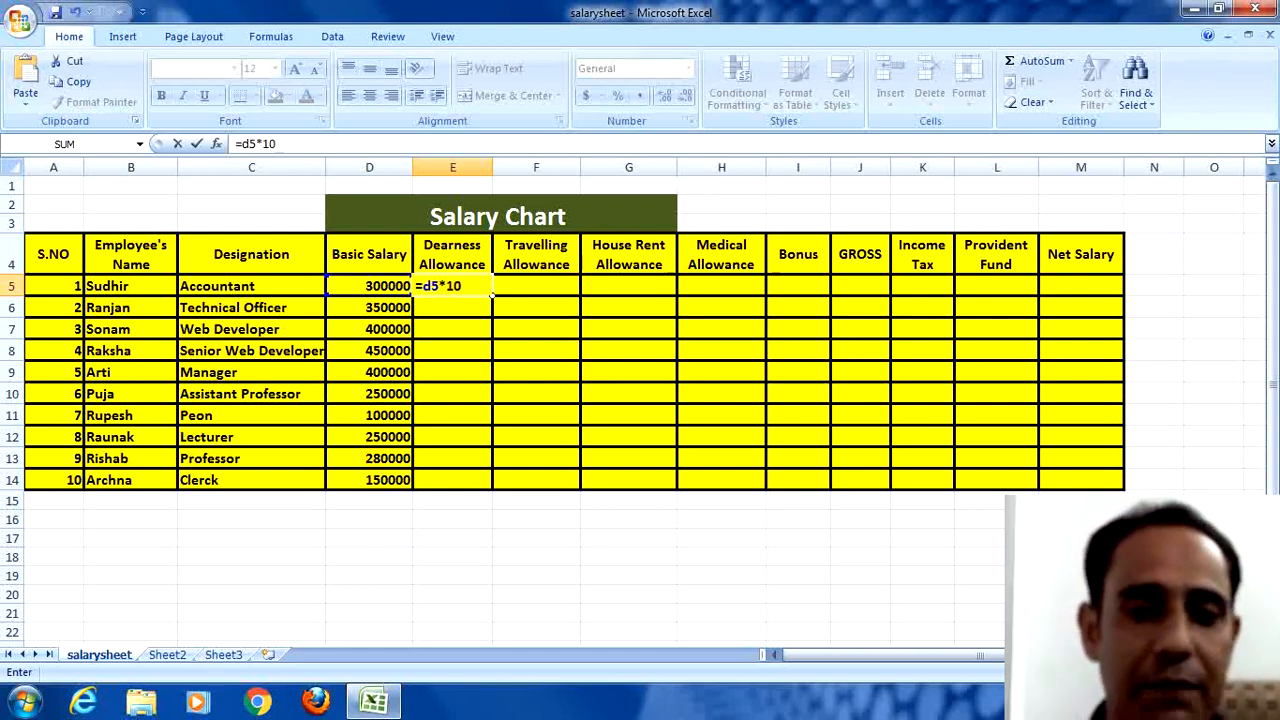
text(%)
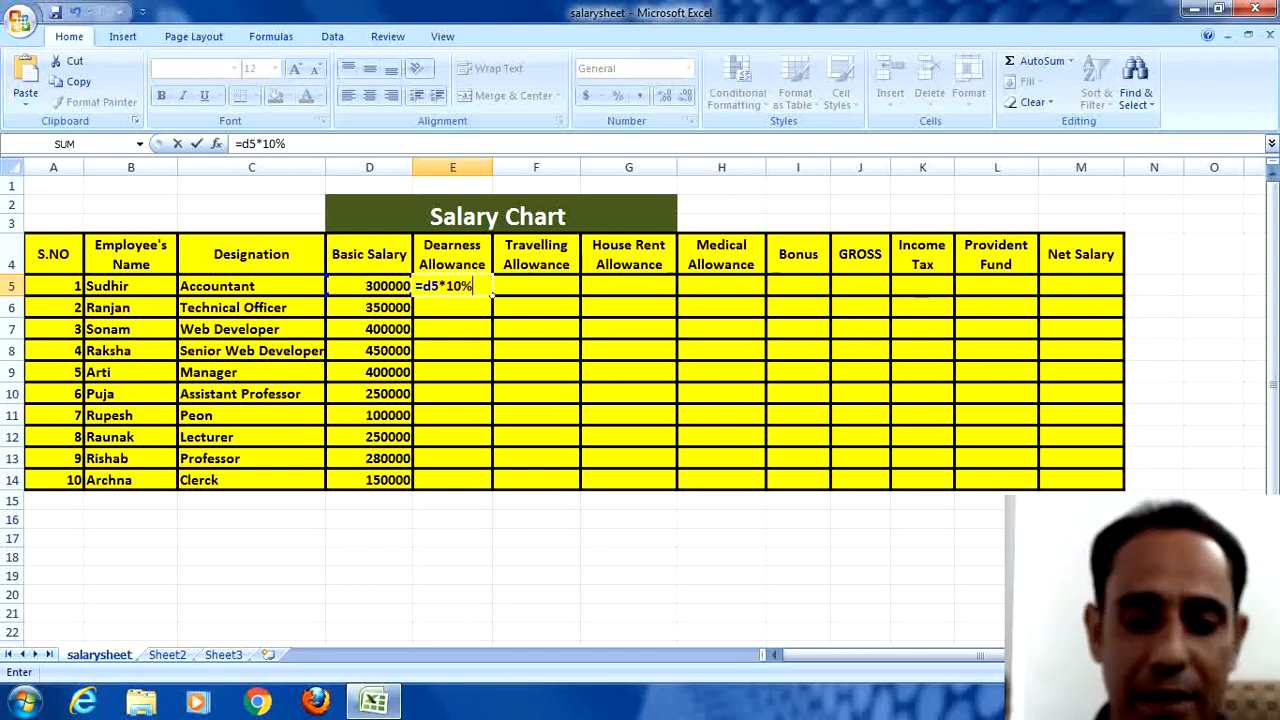
key(Return)
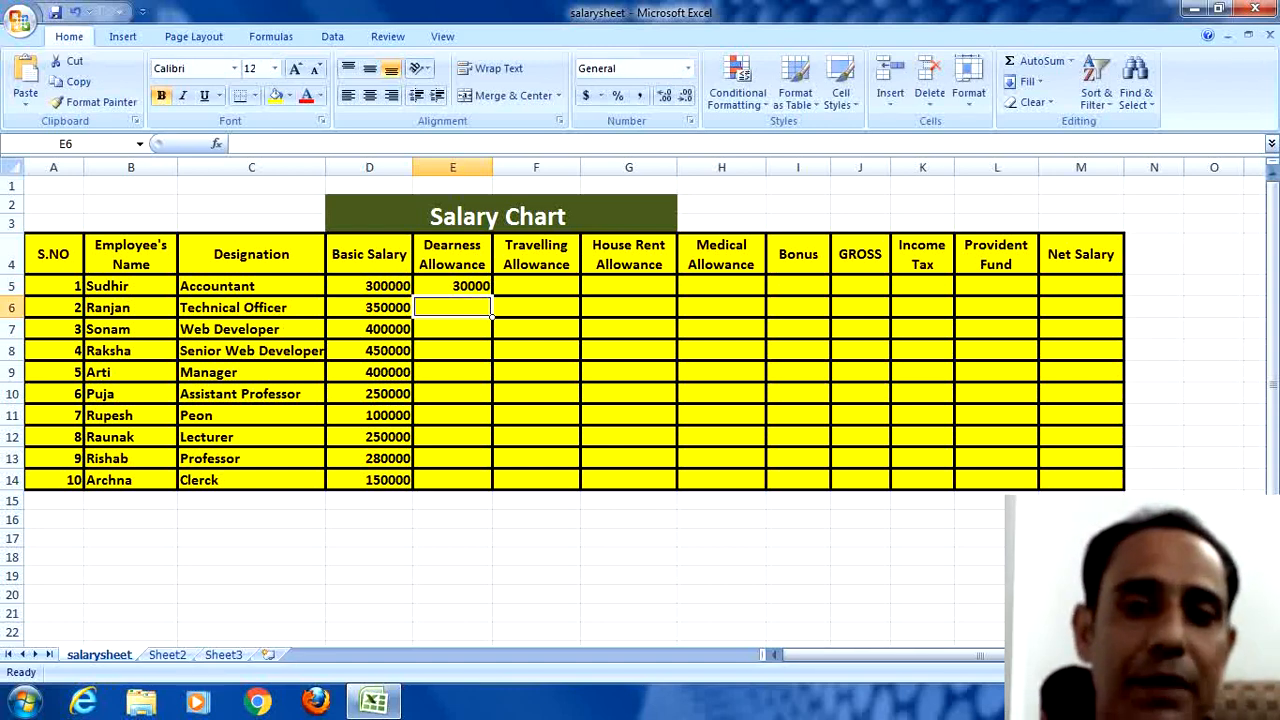
click(452, 286)
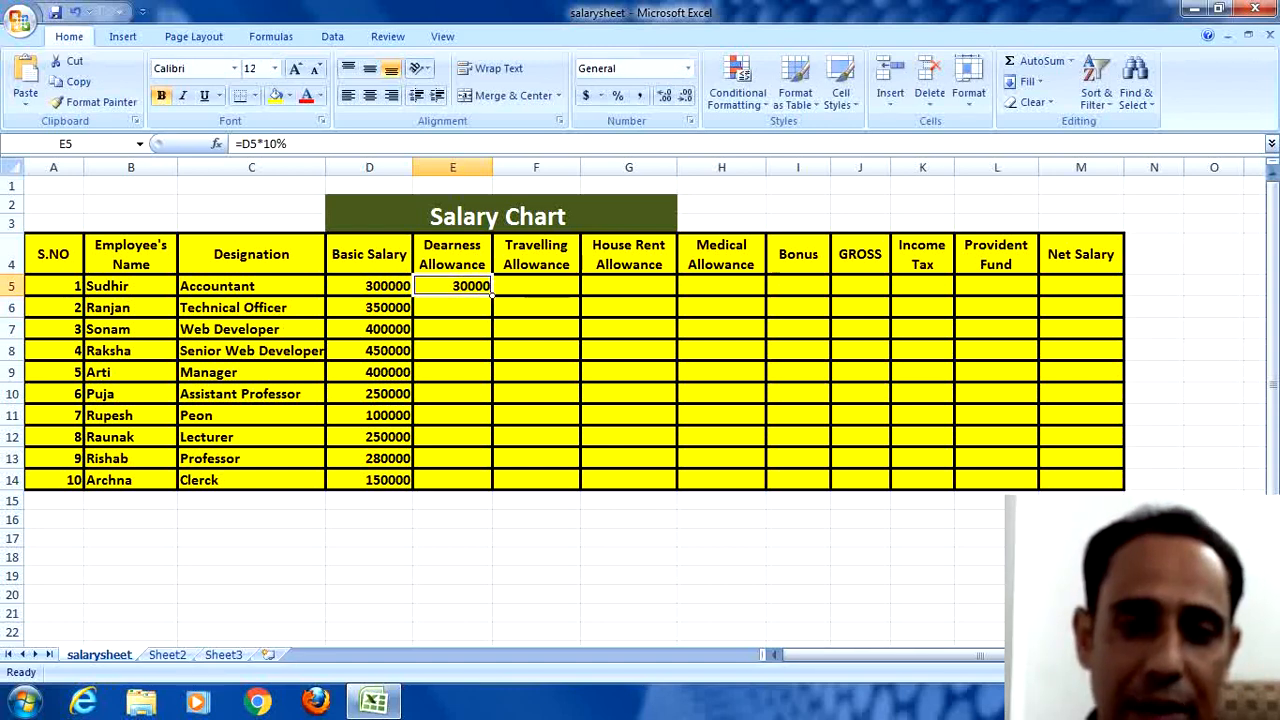
drag(491, 291, 491, 485)
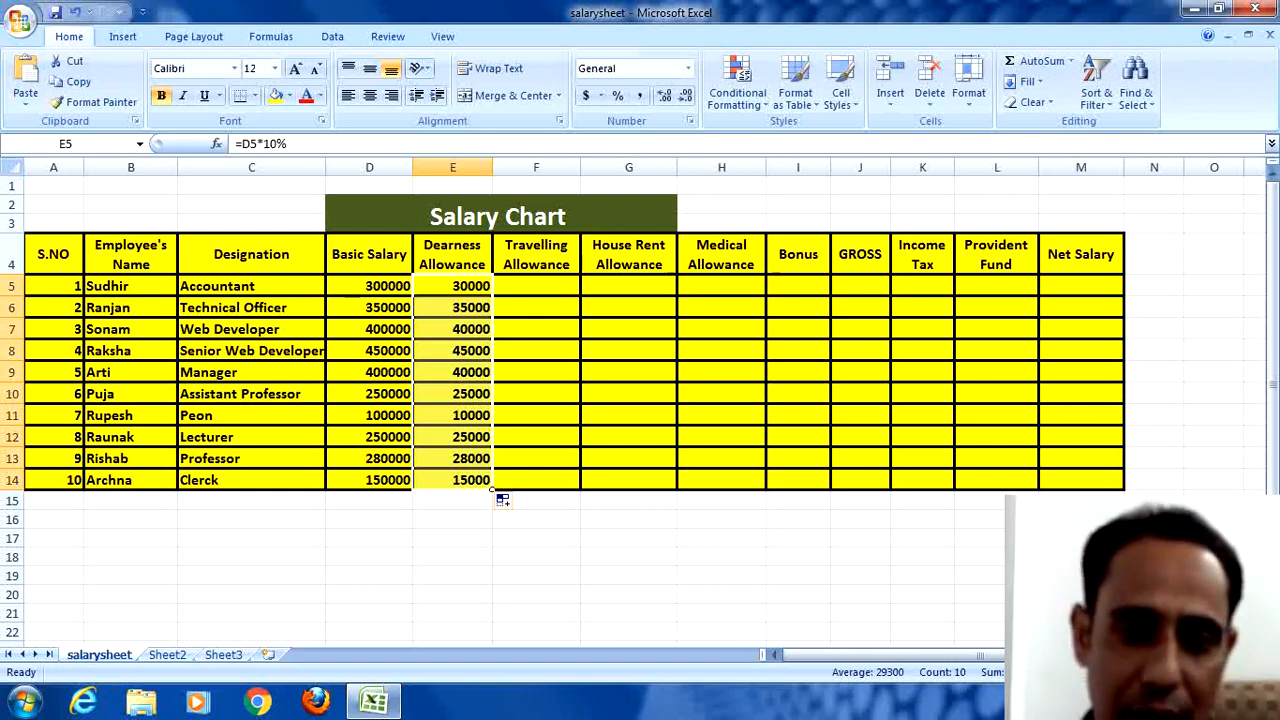
Step: Calculate the Travelling Allowance as 15% of basic salary with =D5*15% in F5, and fill the formula down to F14
click(536, 286)
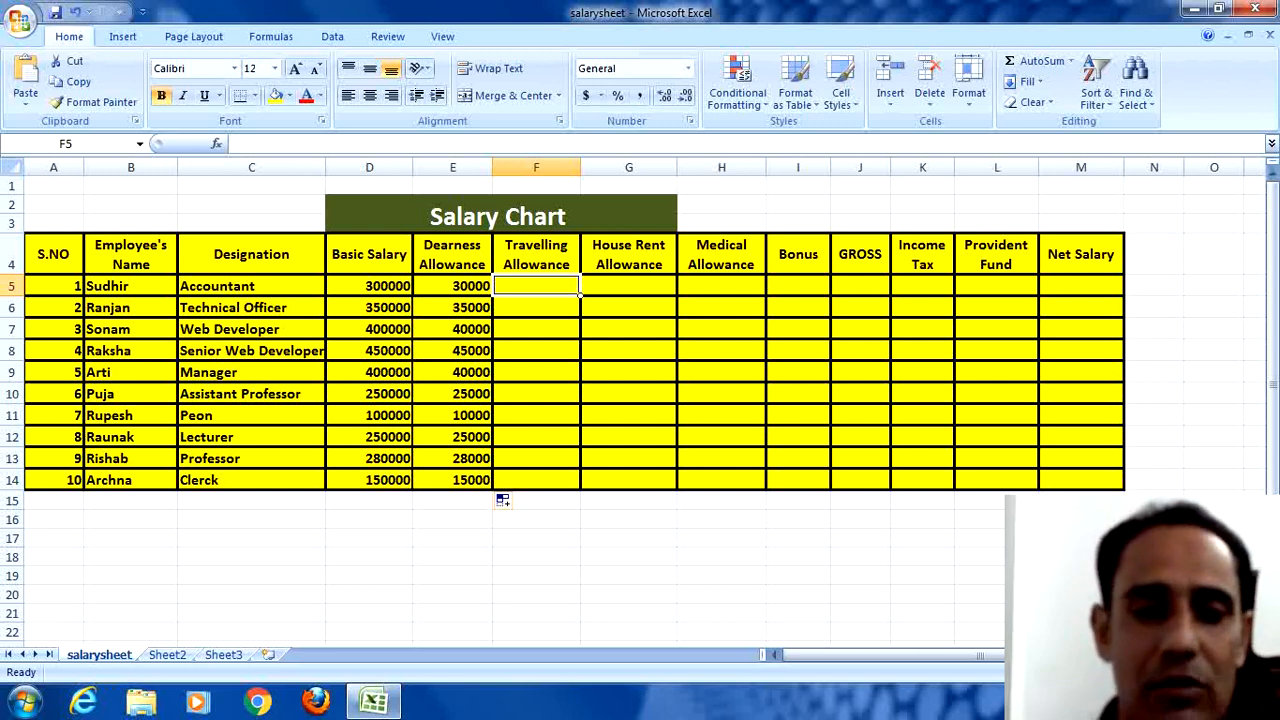
text(=)
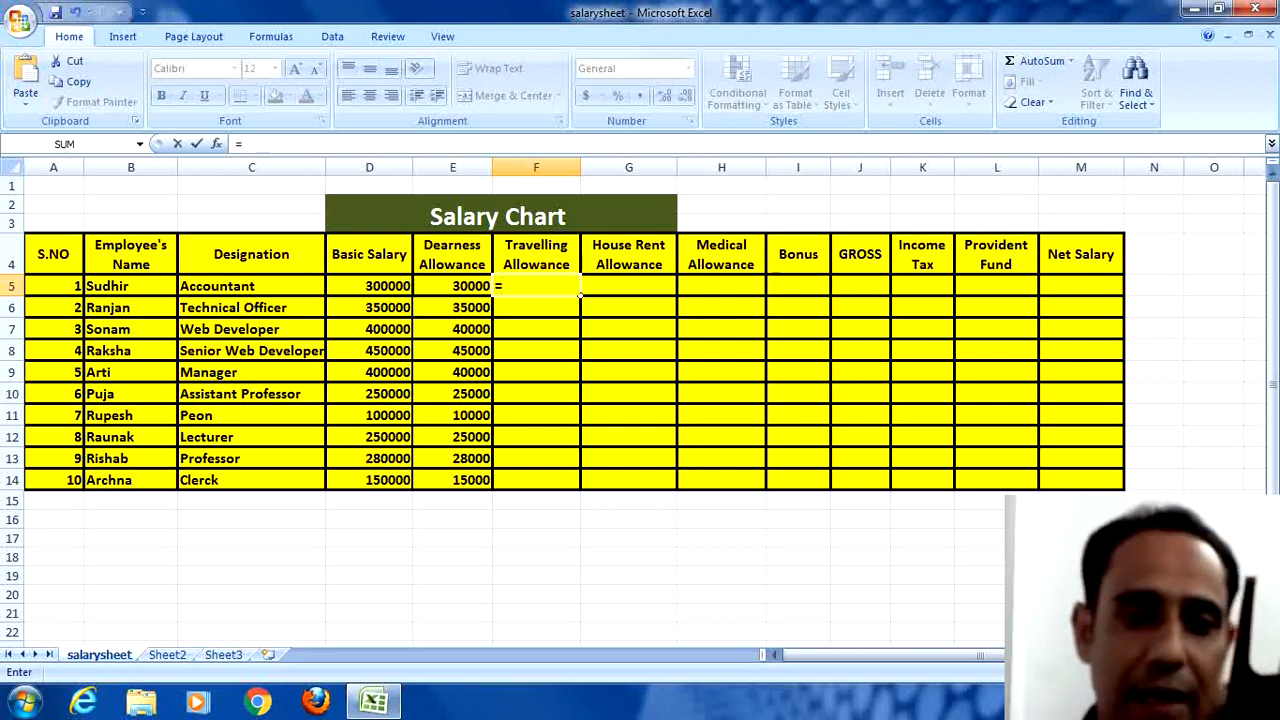
key(Left)
key(Left)
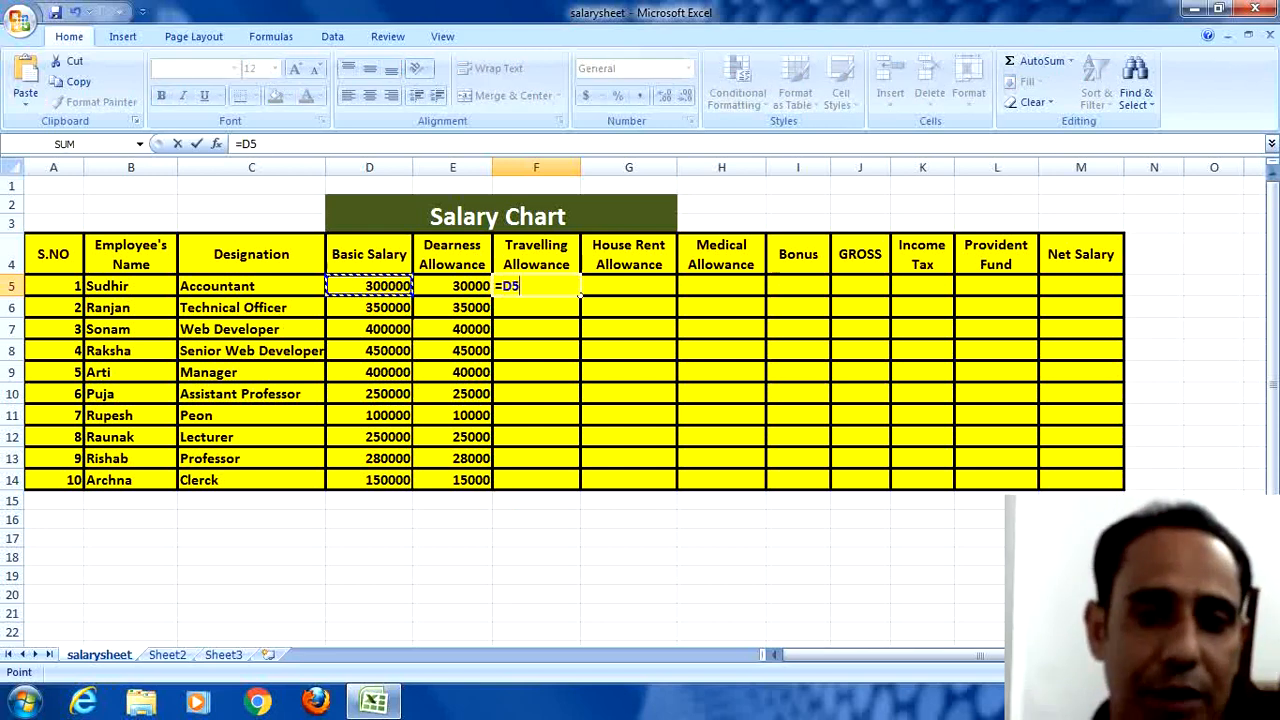
text(*)
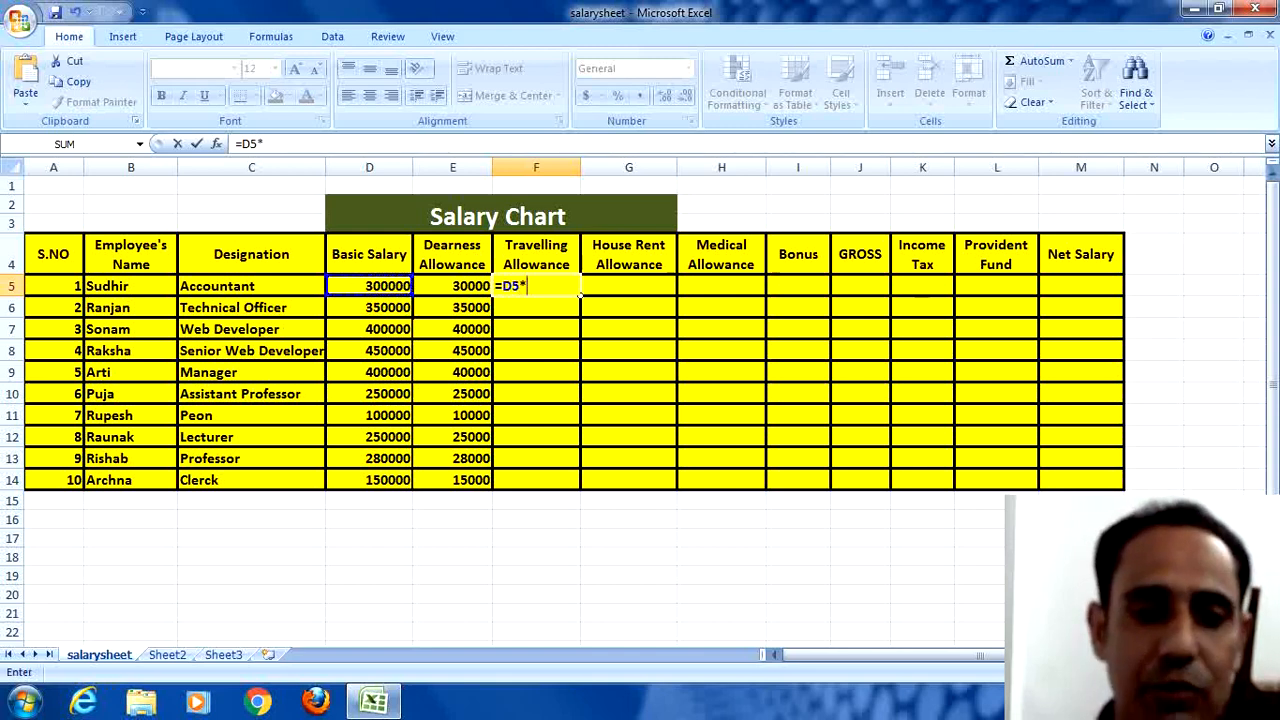
text(15%)
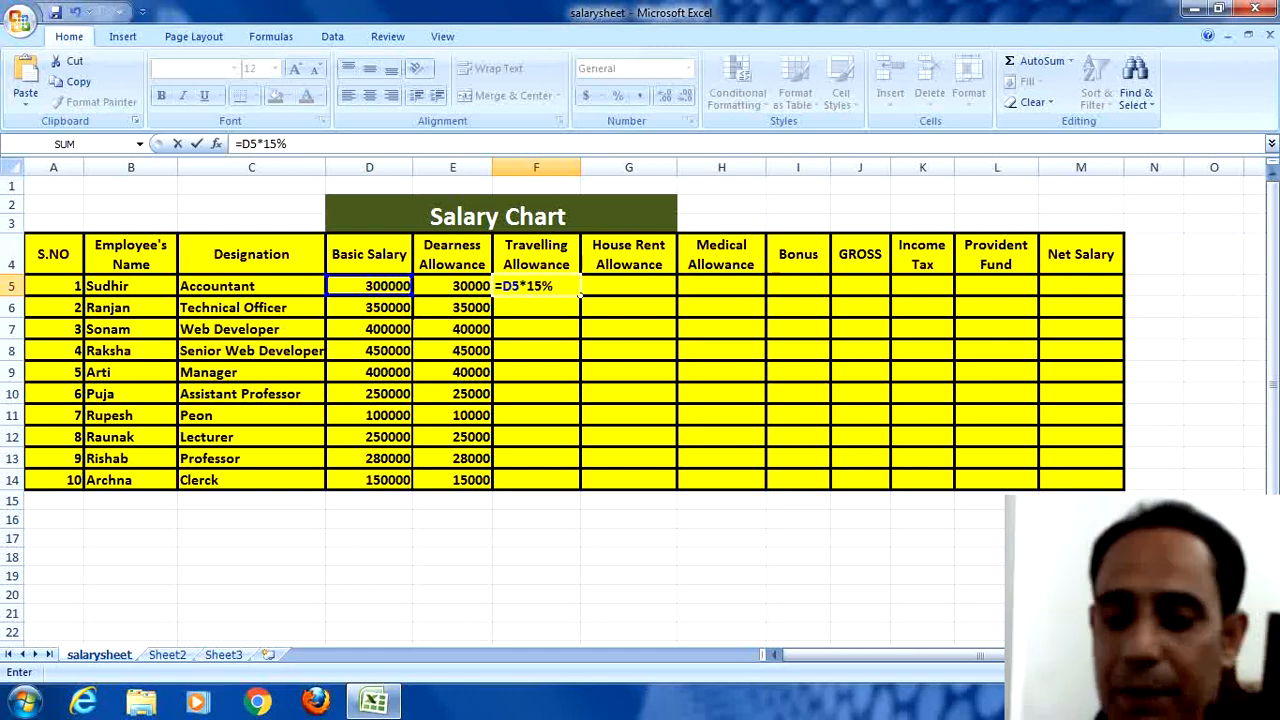
key(Return)
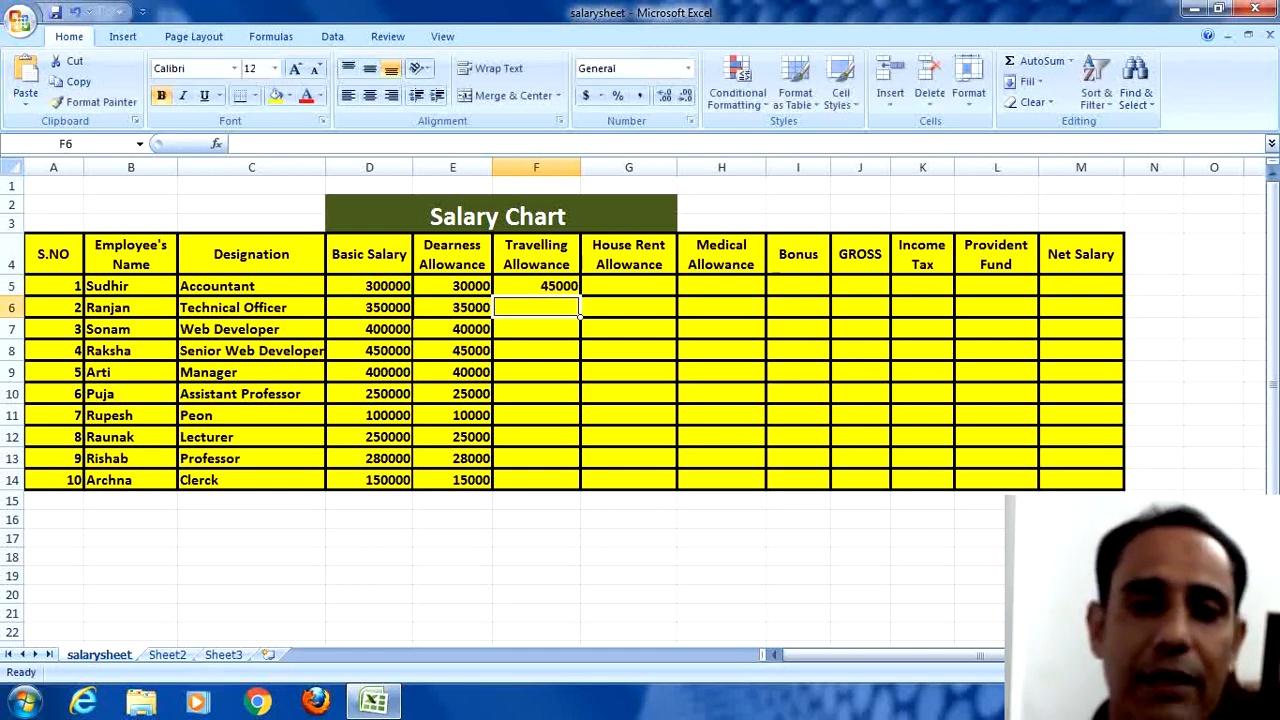
click(536, 286)
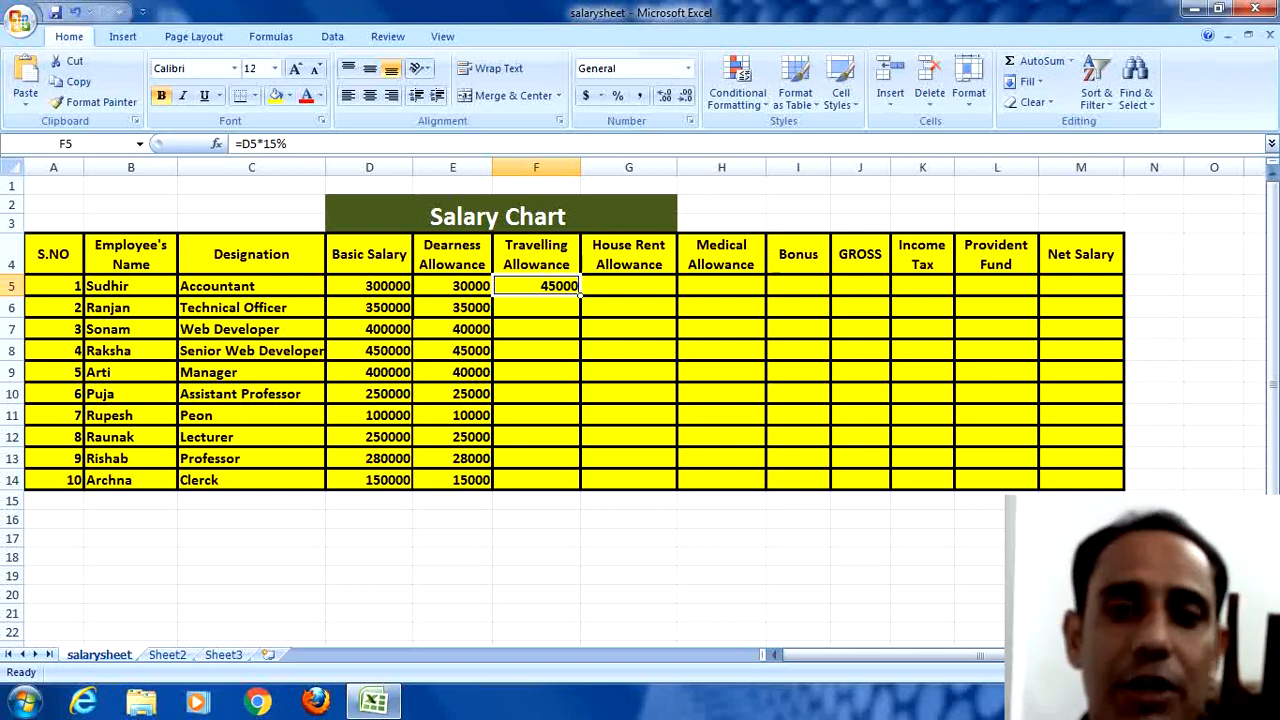
drag(579, 295, 580, 488)
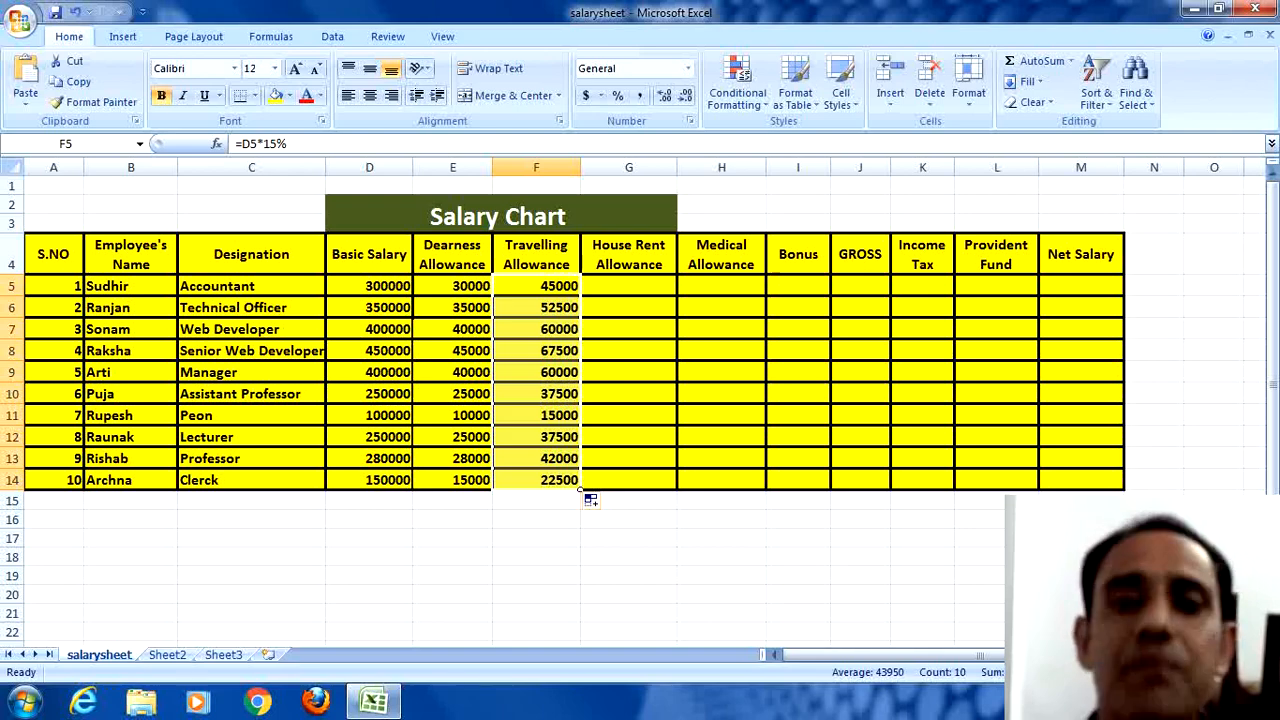
Step: Calculate the House Rent Allowance as 20% of basic salary with =D5*20% in G5, and fill the formula down to G14
click(628, 286)
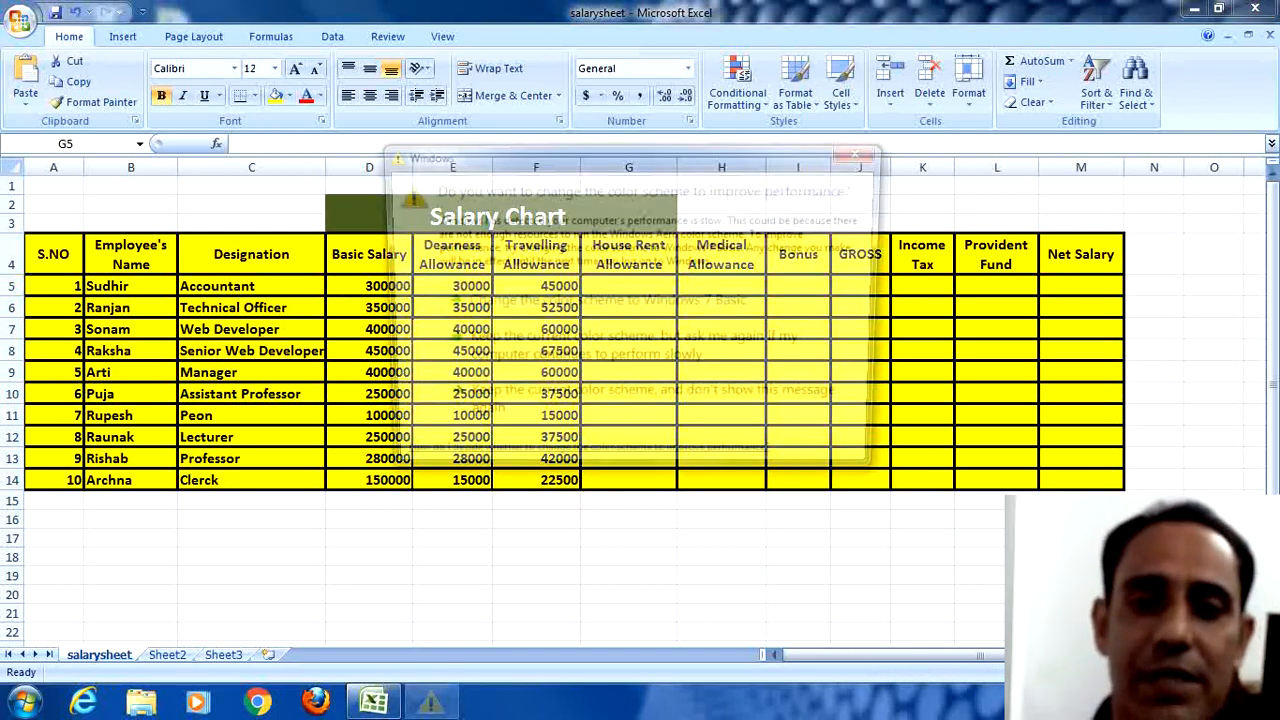
click(865, 150)
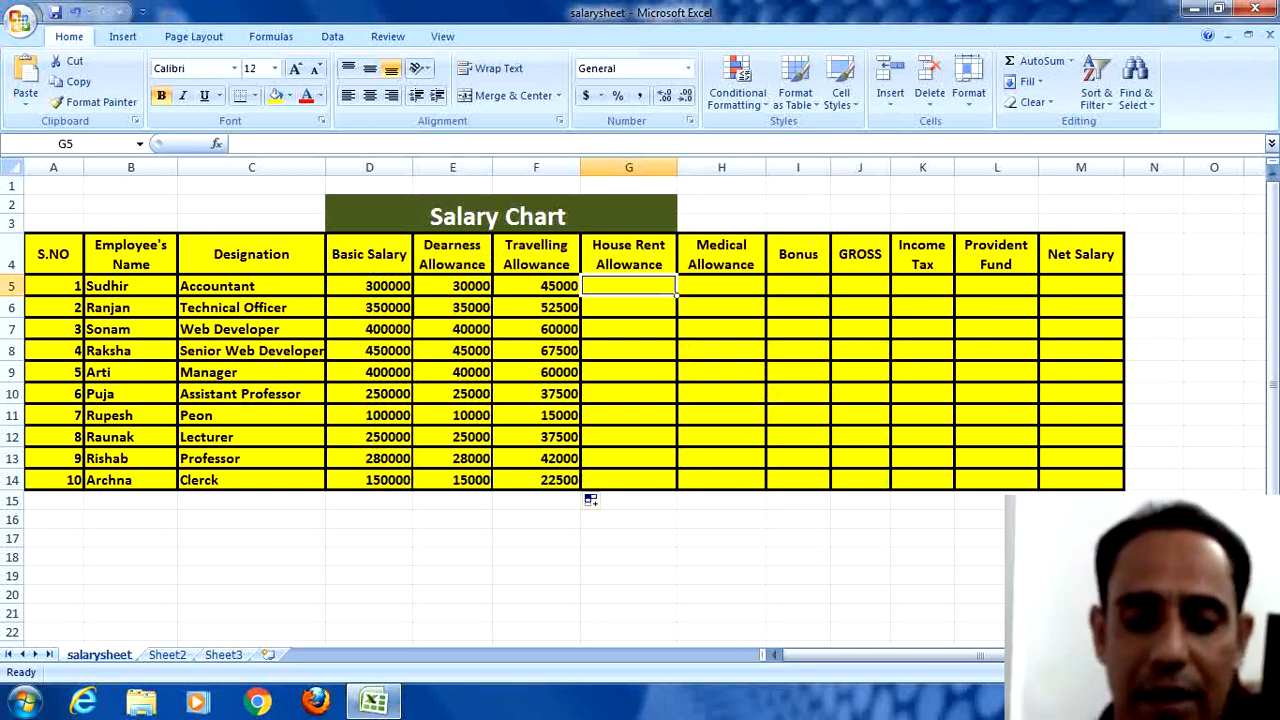
text(=)
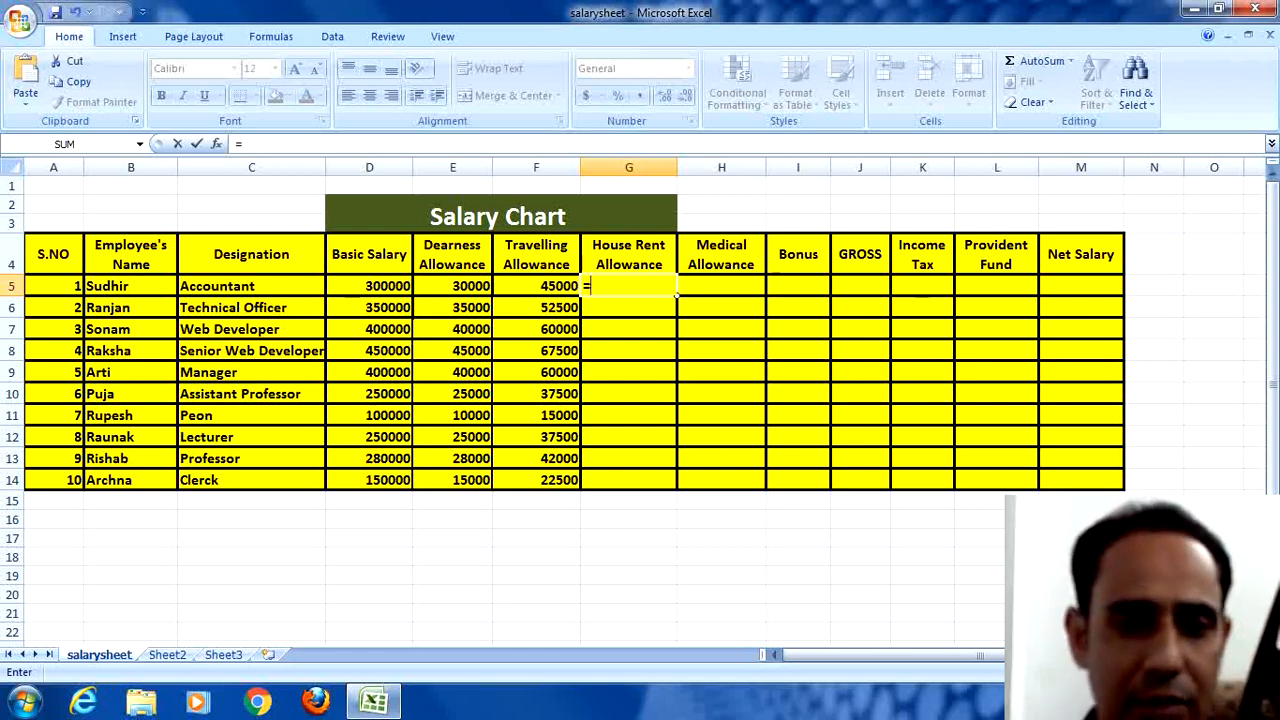
click(369, 286)
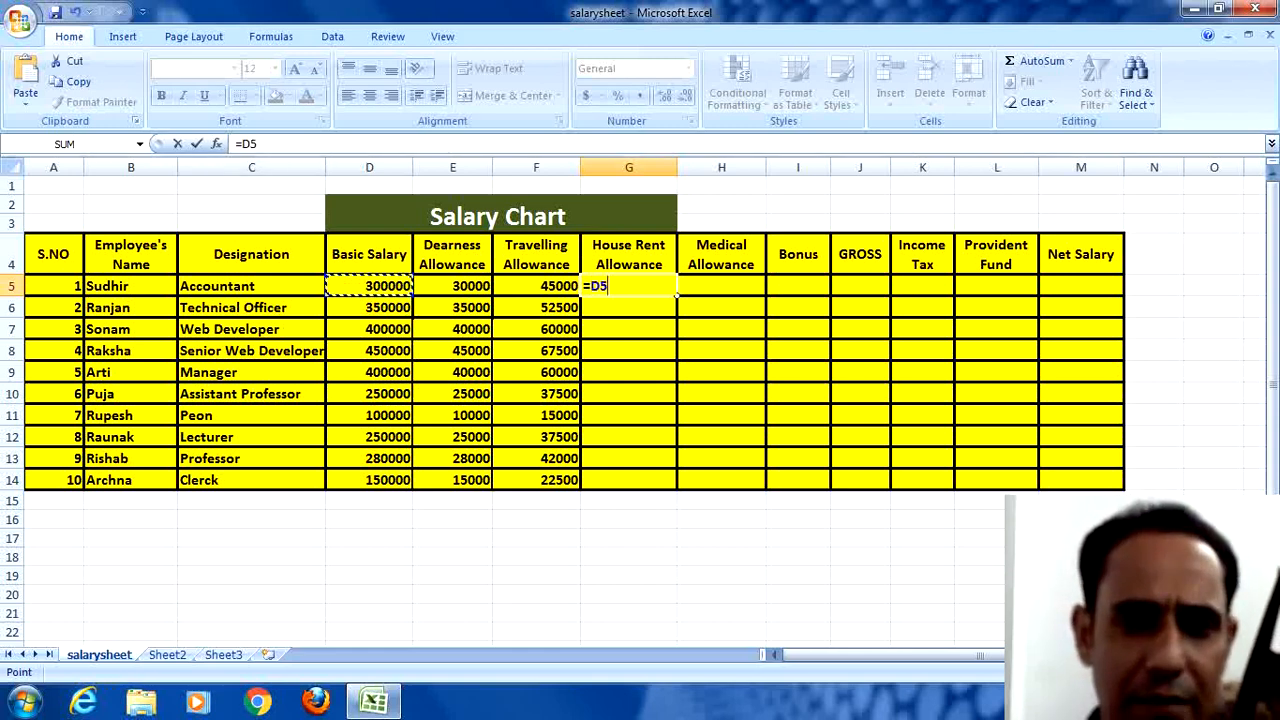
text(*2)
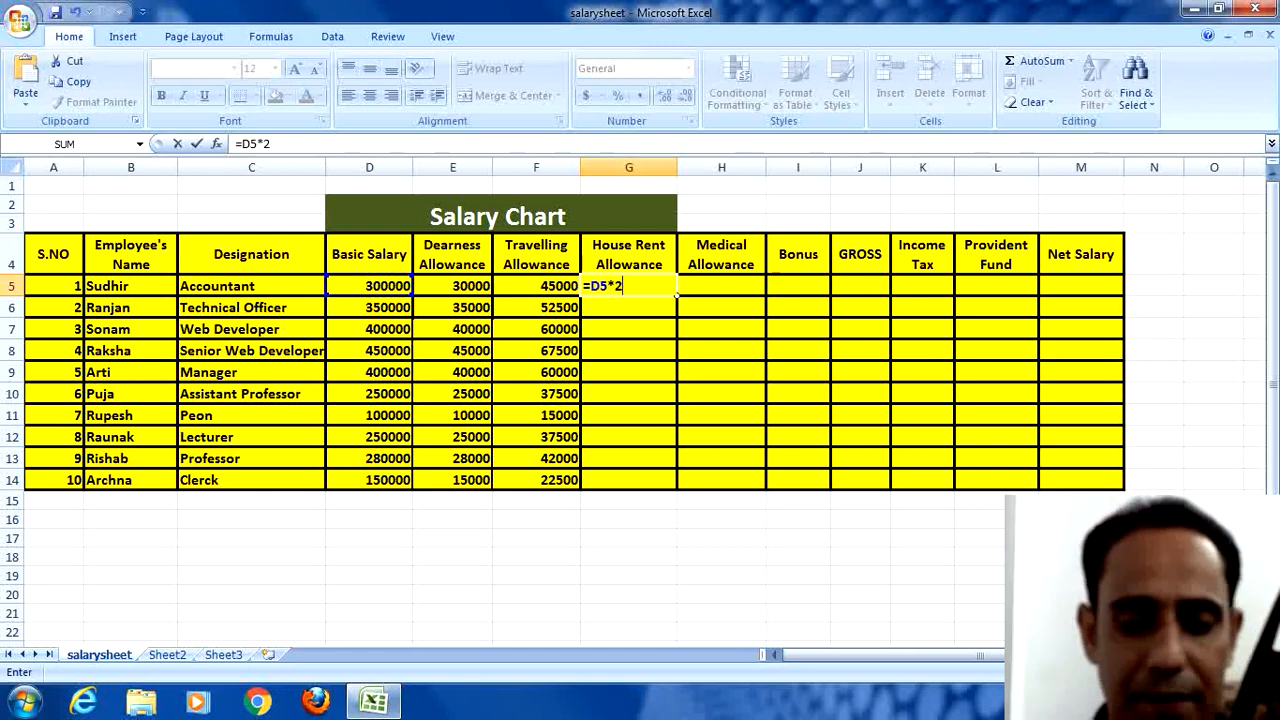
text(0%)
key(Return)
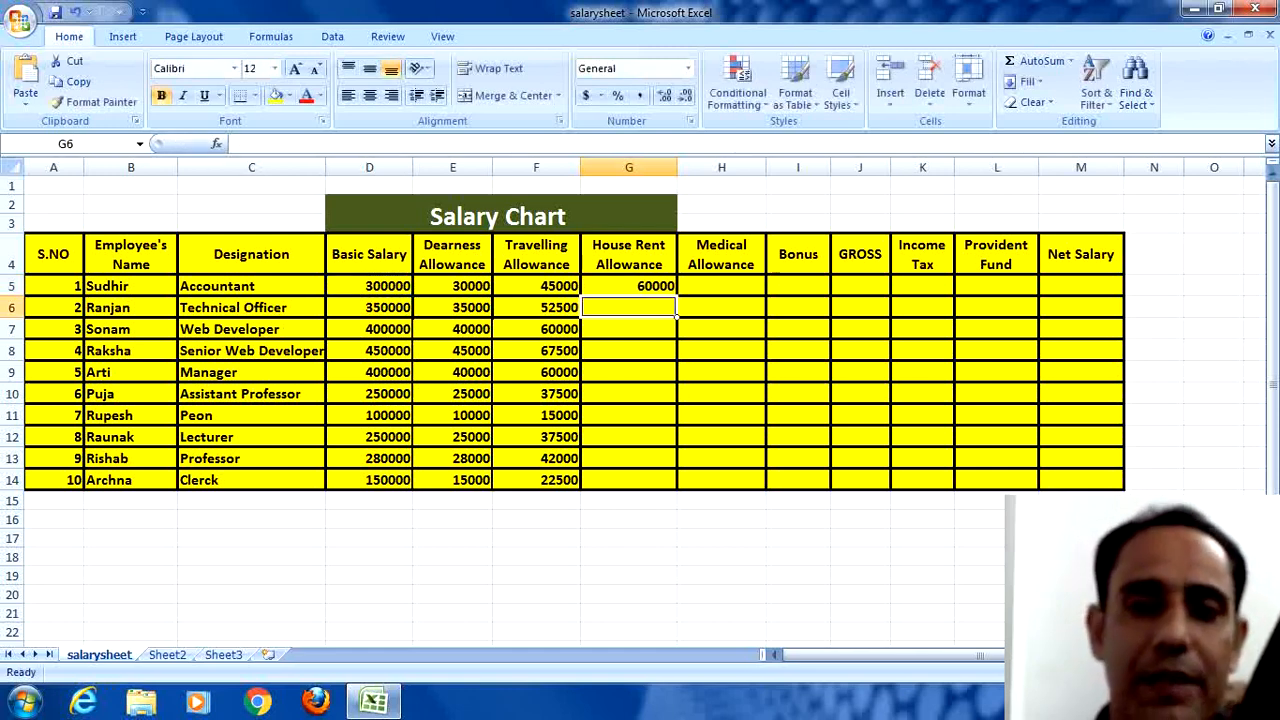
click(628, 286)
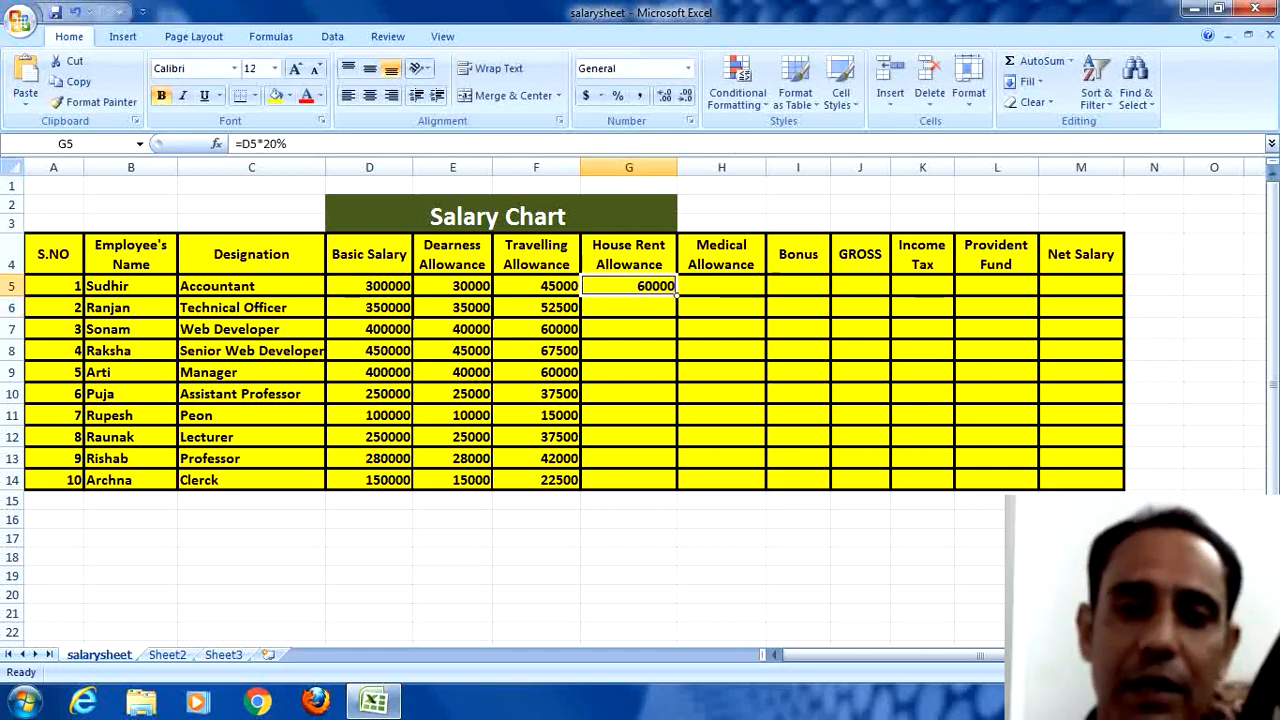
drag(677, 296, 677, 491)
Step: Calculate the Medical Allowance as 5% of basic salary with =D5*5% in H5, and fill the formula down to H14
click(721, 286)
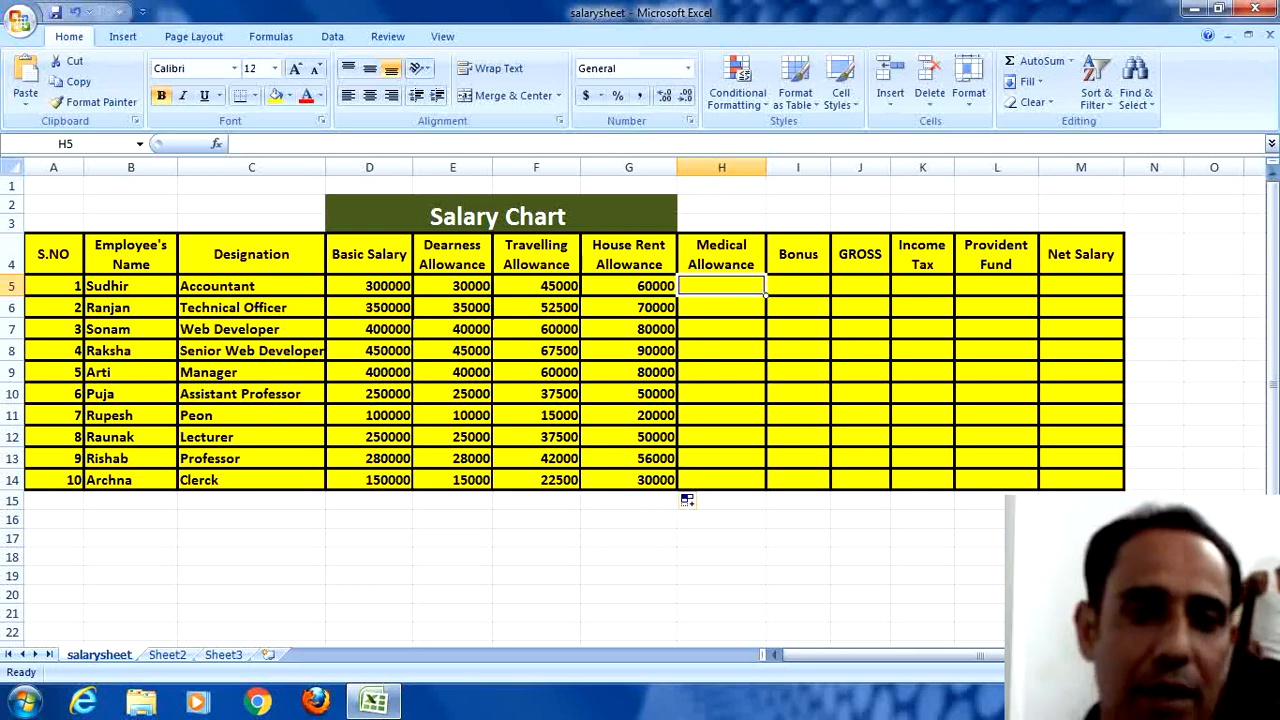
text(=)
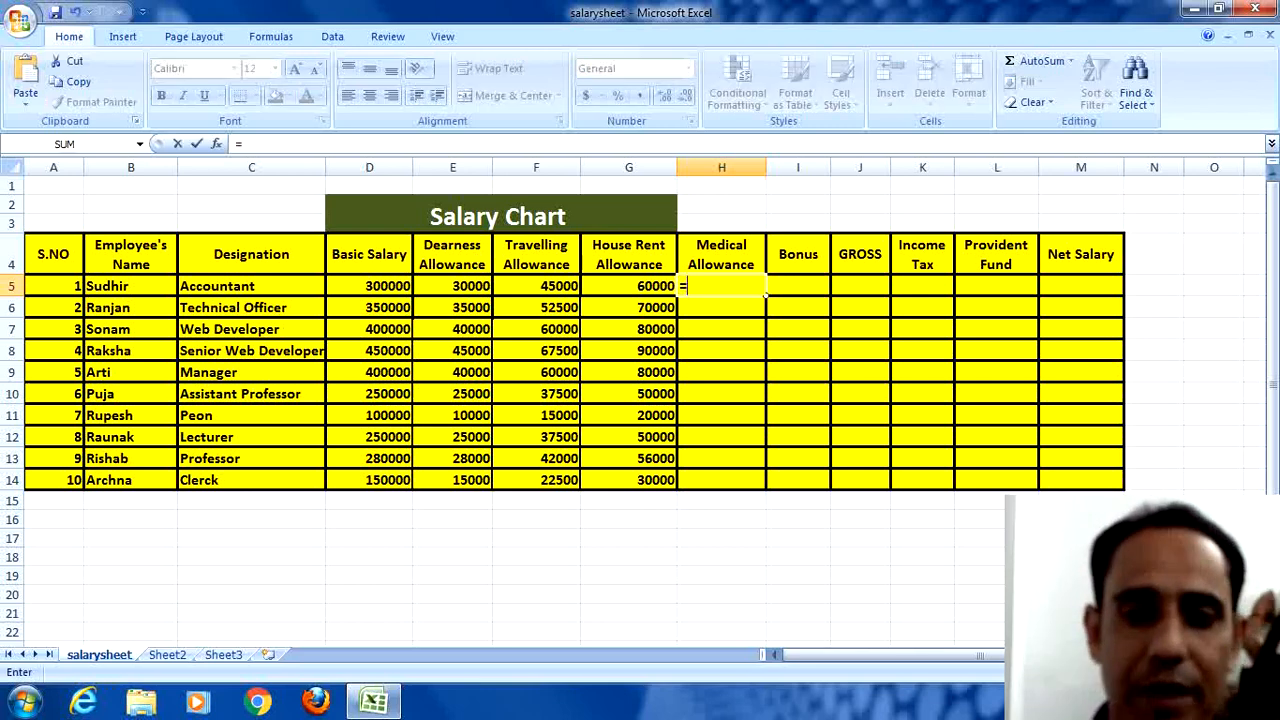
click(369, 286)
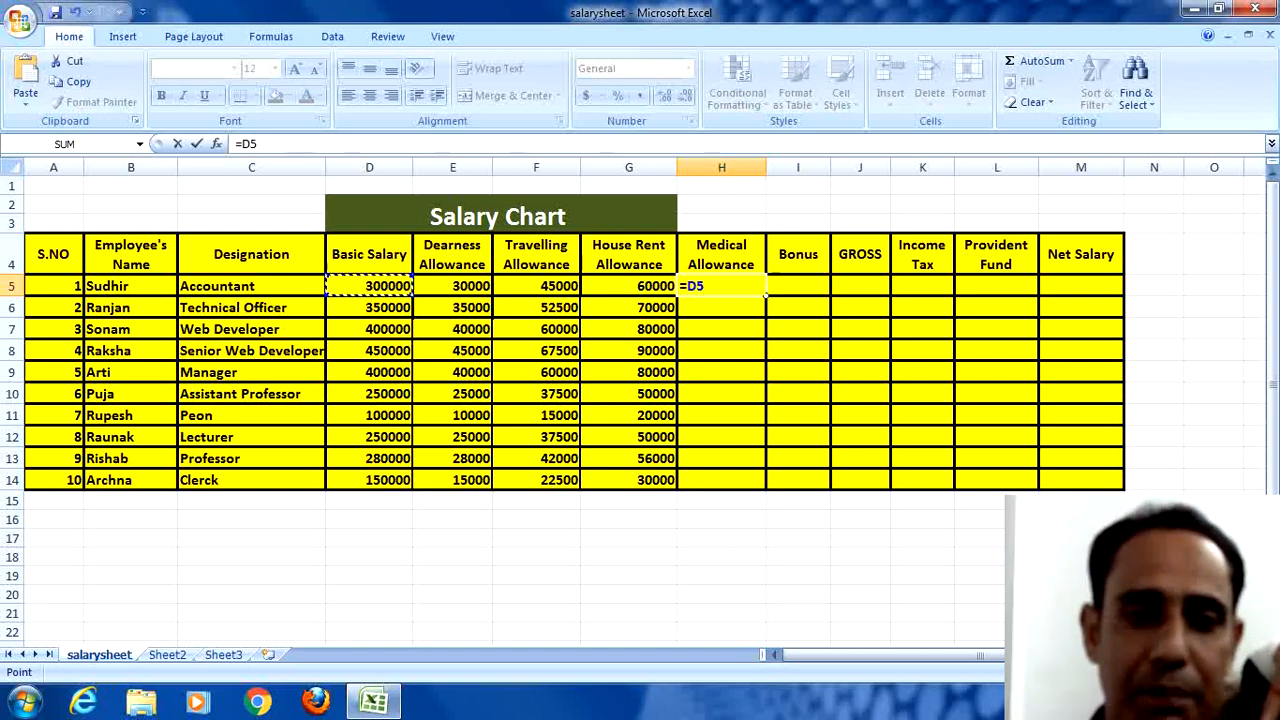
text(*)
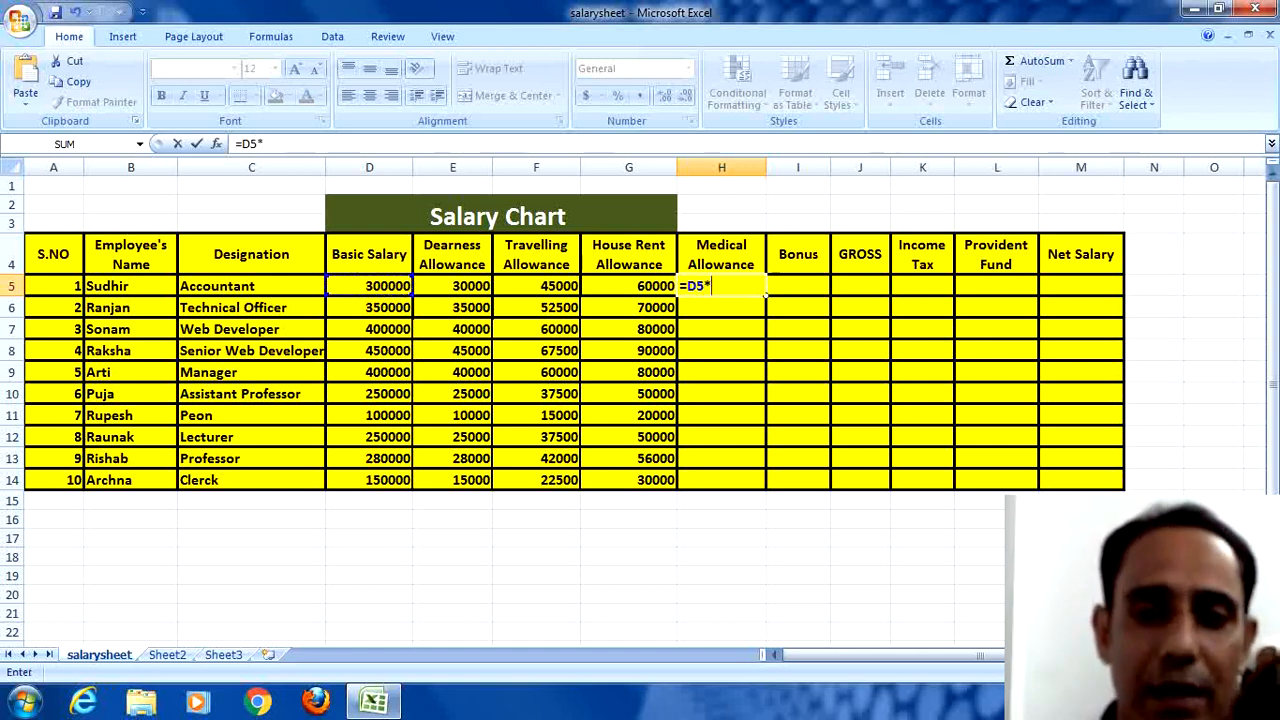
text(5%)
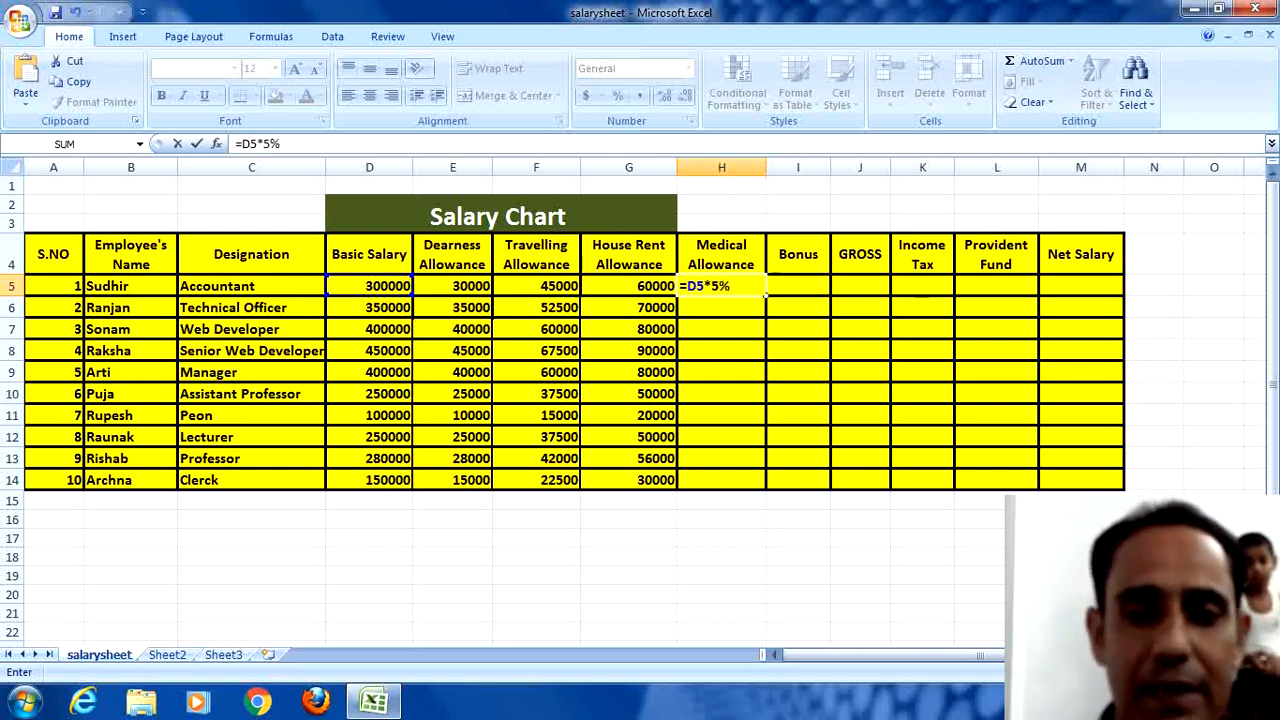
key(Return)
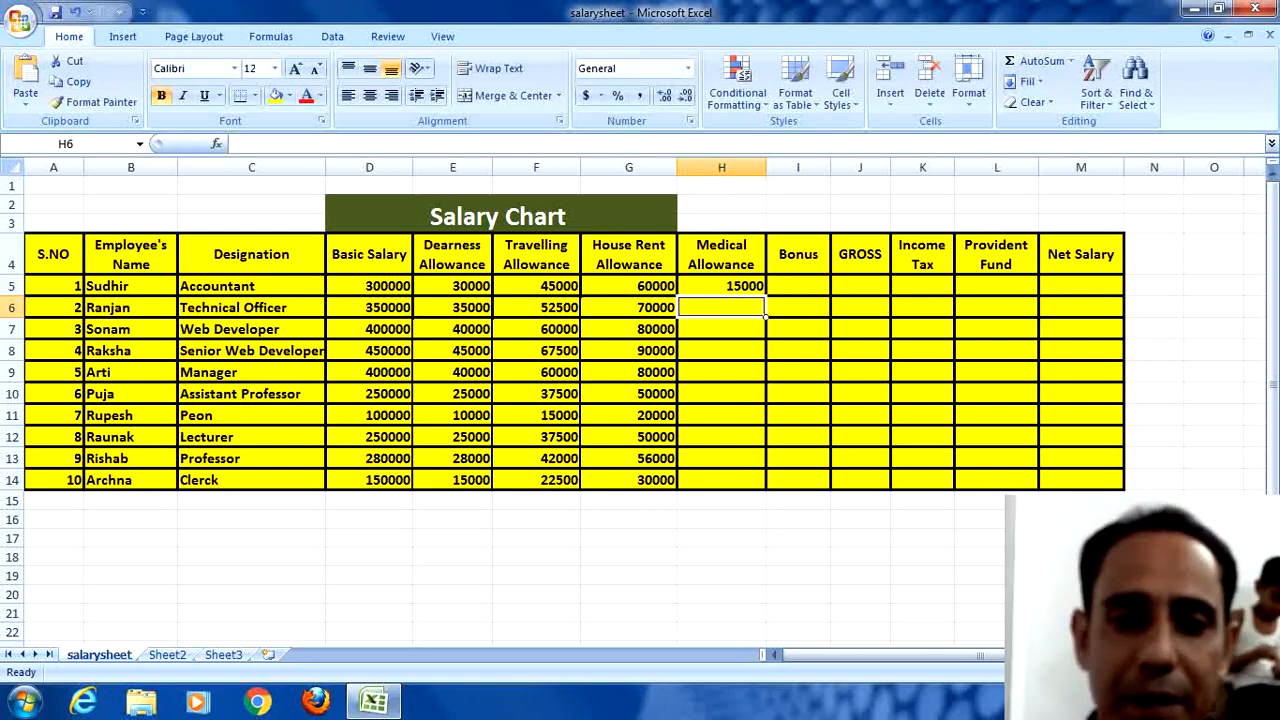
click(721, 286)
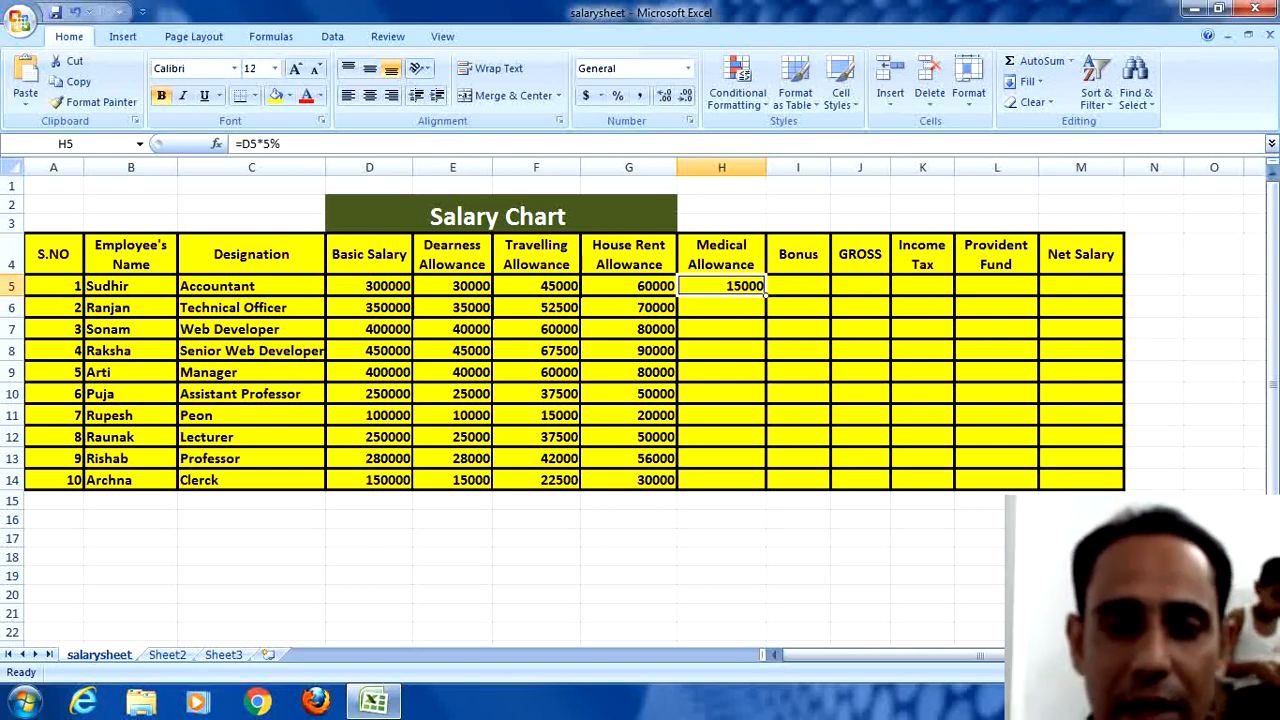
drag(765, 290, 767, 489)
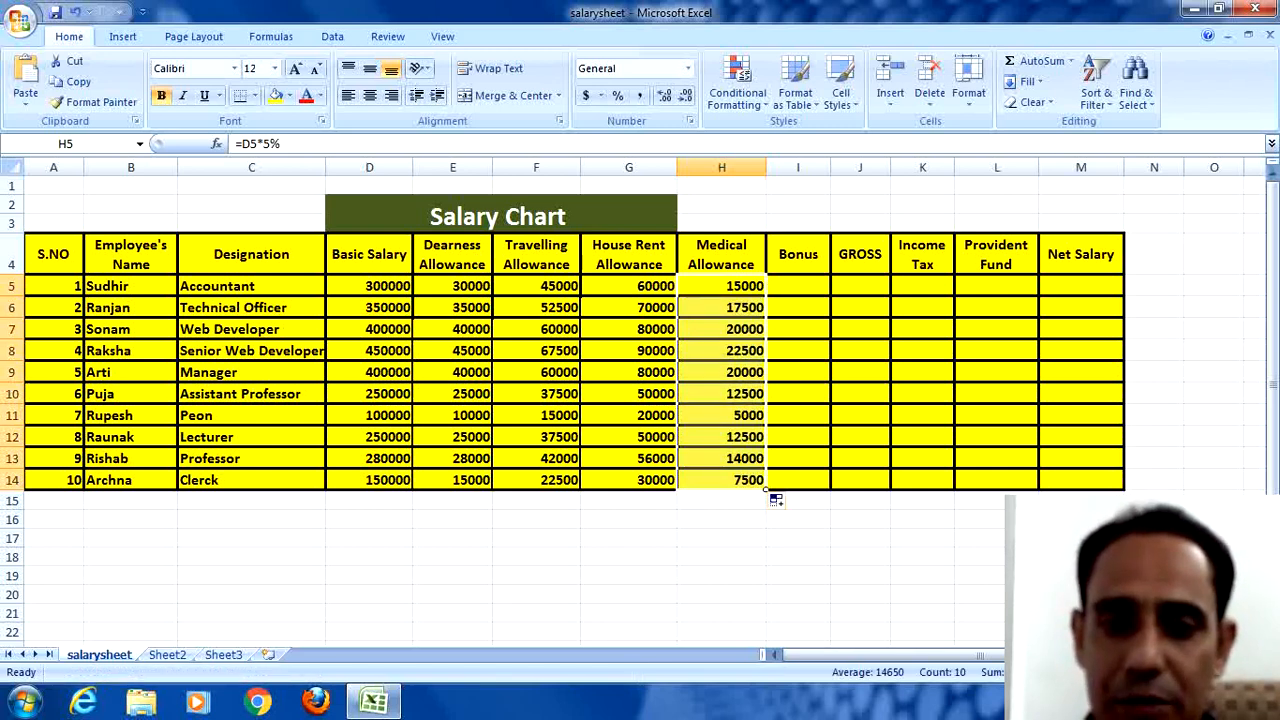
Step: Calculate the Bonus as 5% of basic salary with =D5*5% in I5, and fill the formula down to I14
click(798, 286)
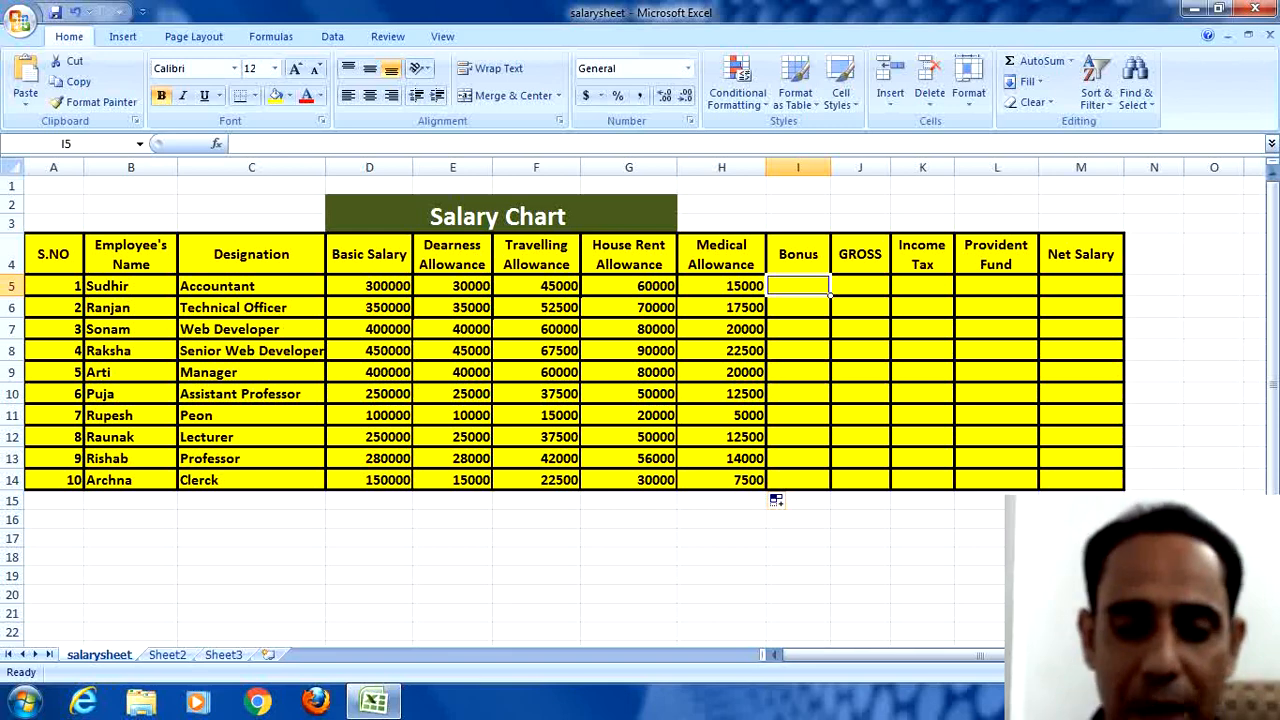
text(=)
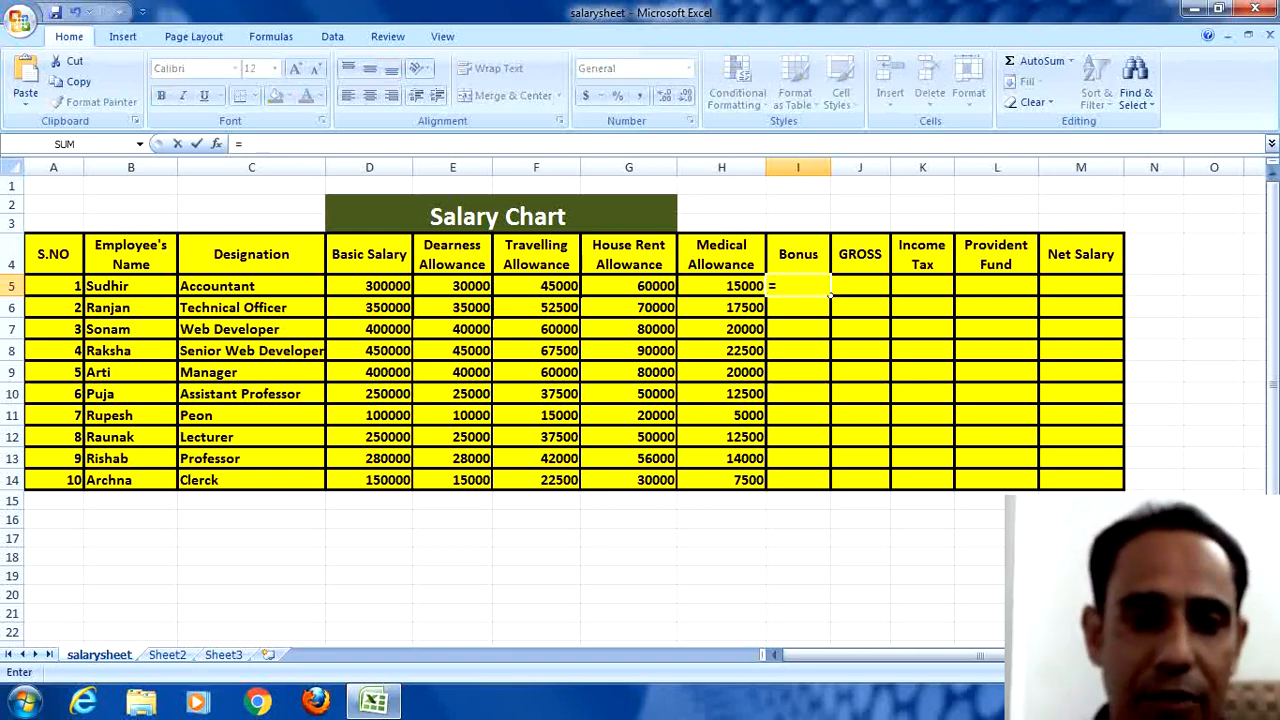
click(369, 286)
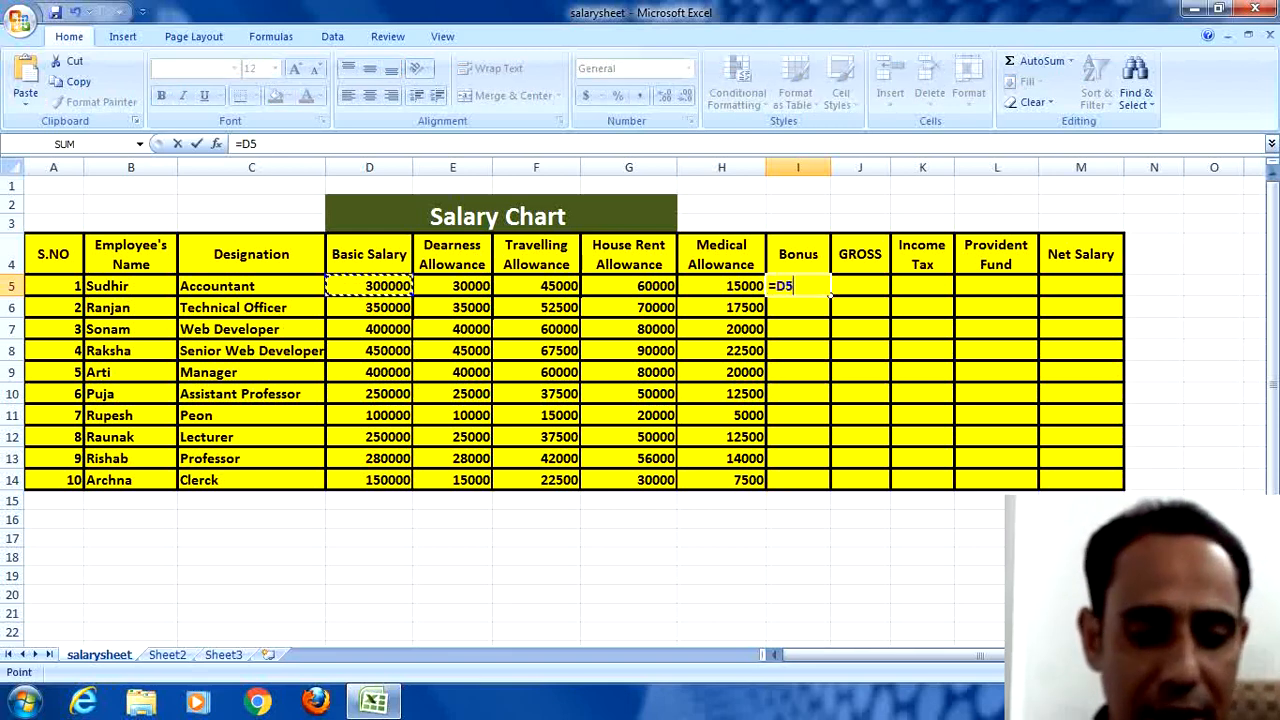
text(*)
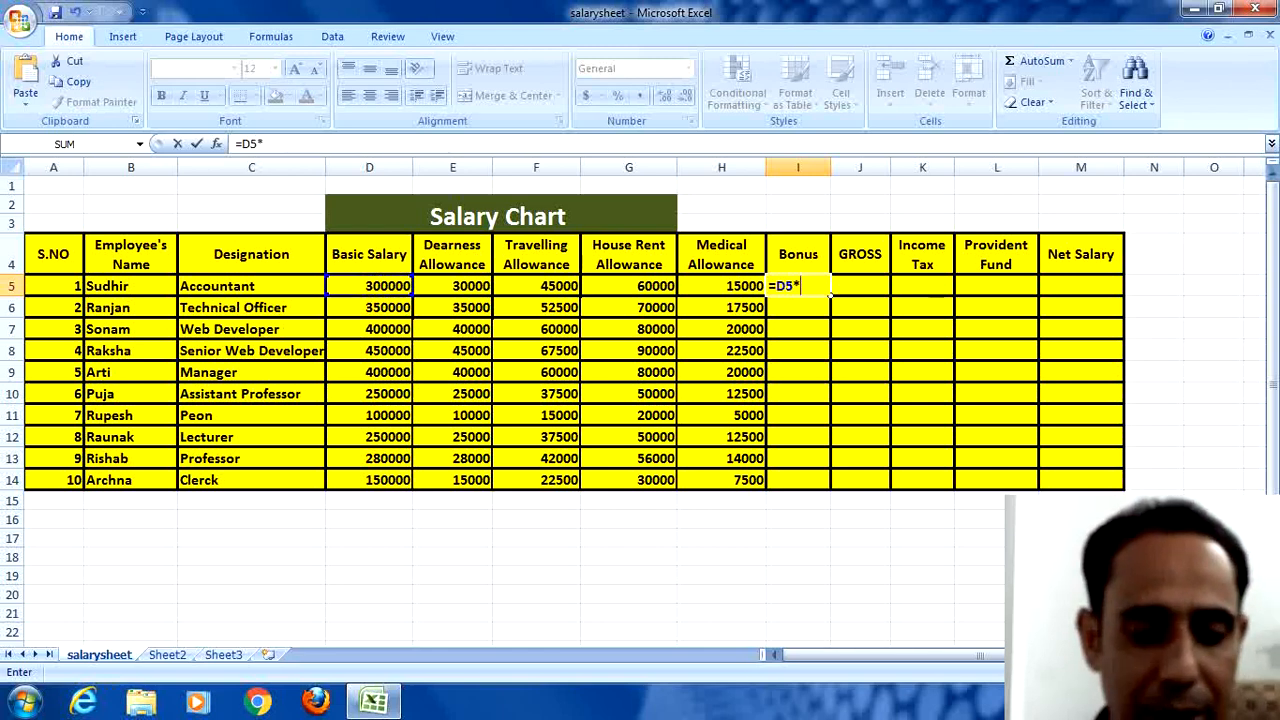
text(6)
key(BackSpace)
text(5)
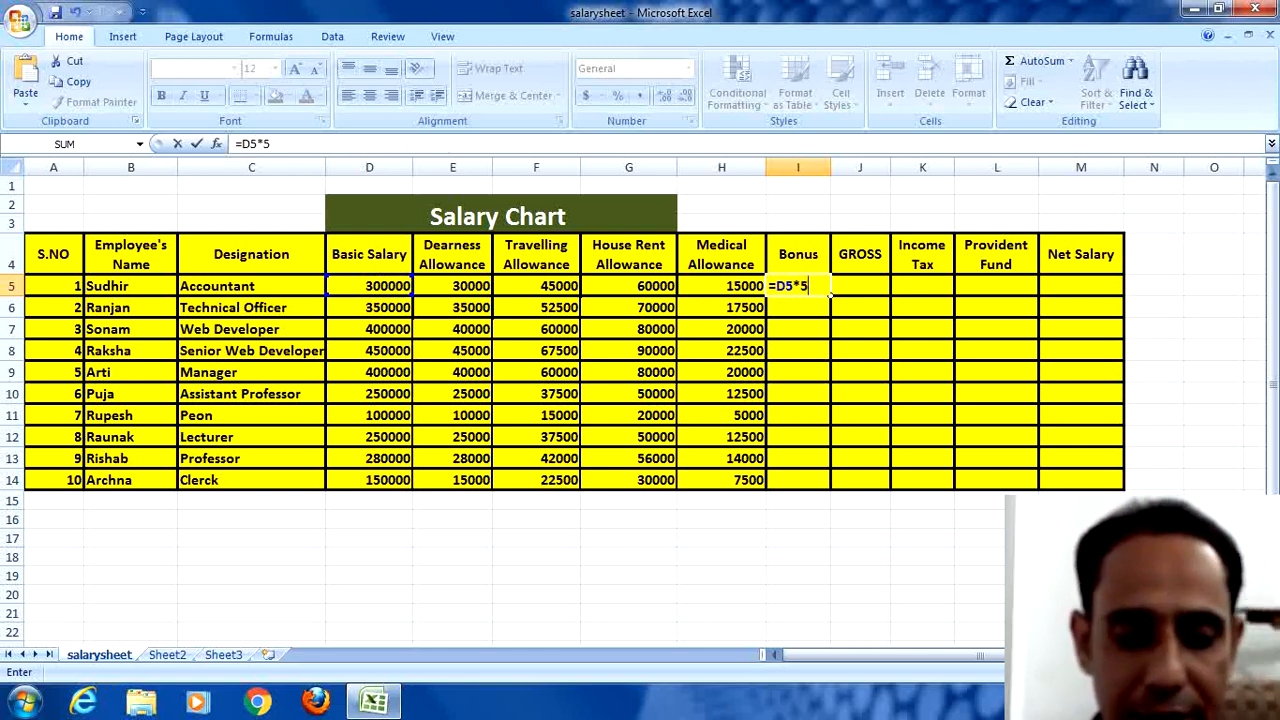
text(%)
key(Return)
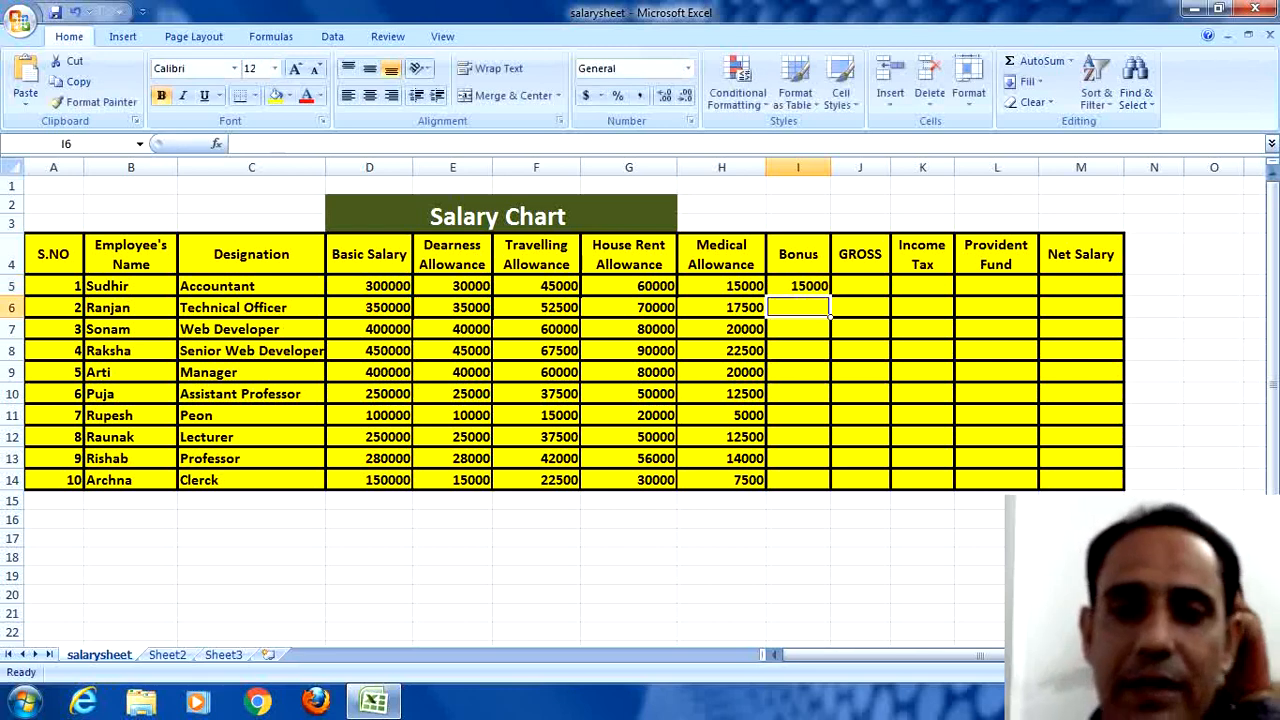
click(798, 286)
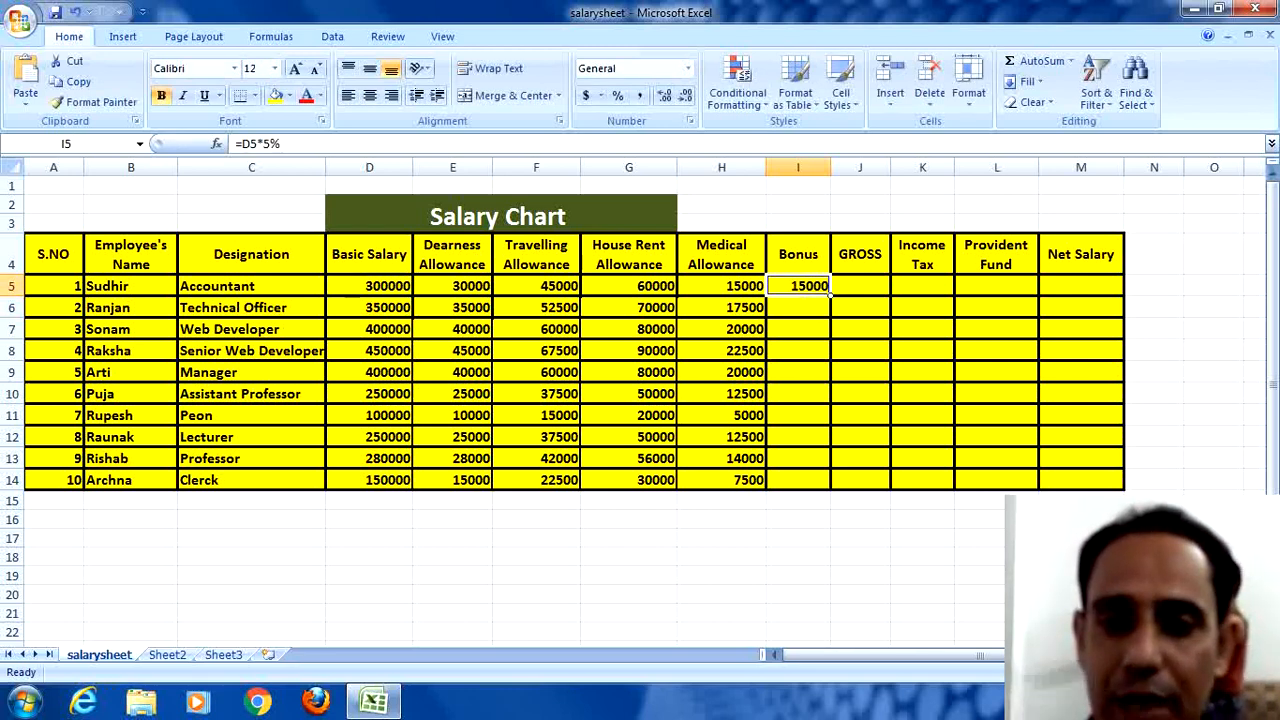
drag(830, 295, 830, 490)
Step: Widen the GROSS column J slightly, dismissing the Windows color scheme prompt
click(860, 286)
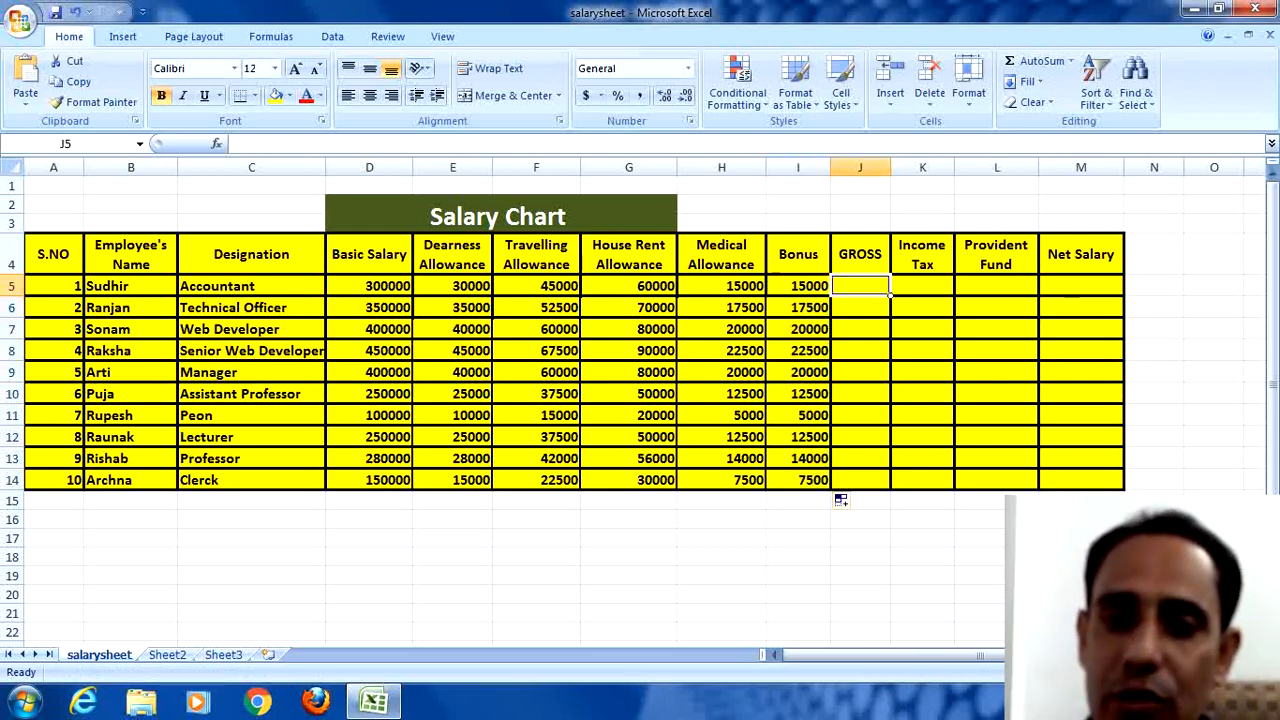
drag(891, 167, 911, 167)
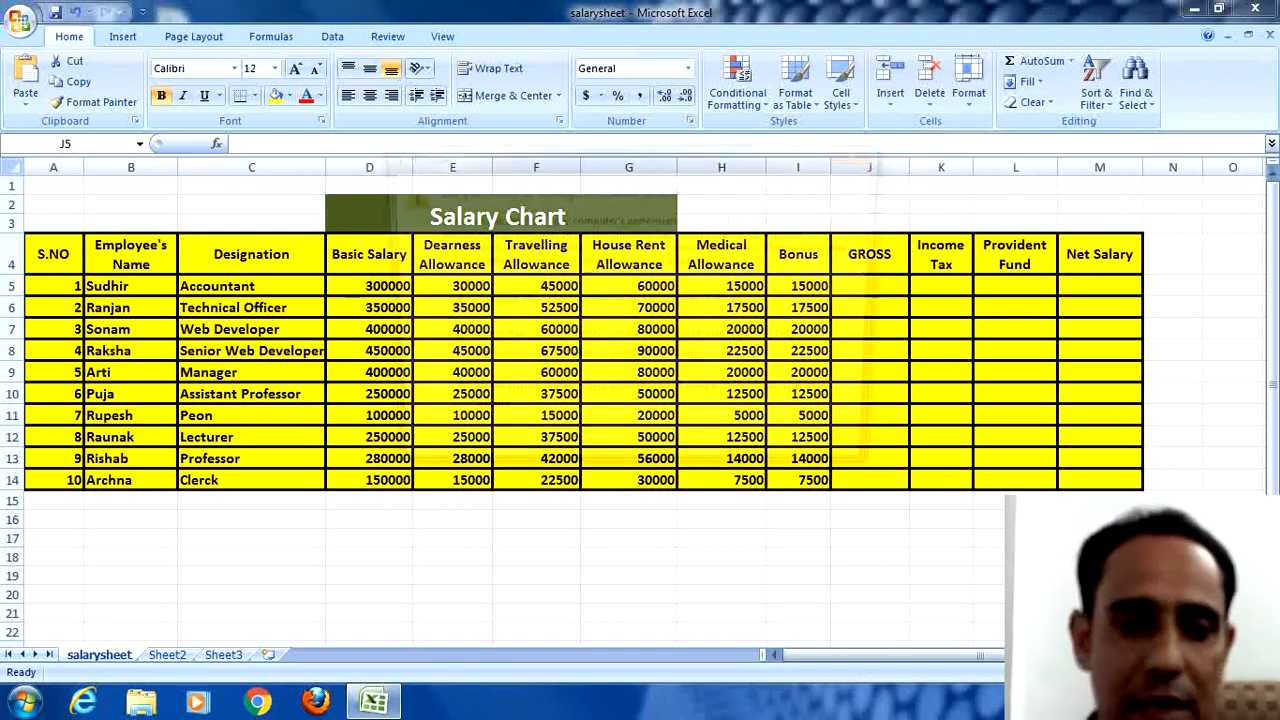
click(865, 150)
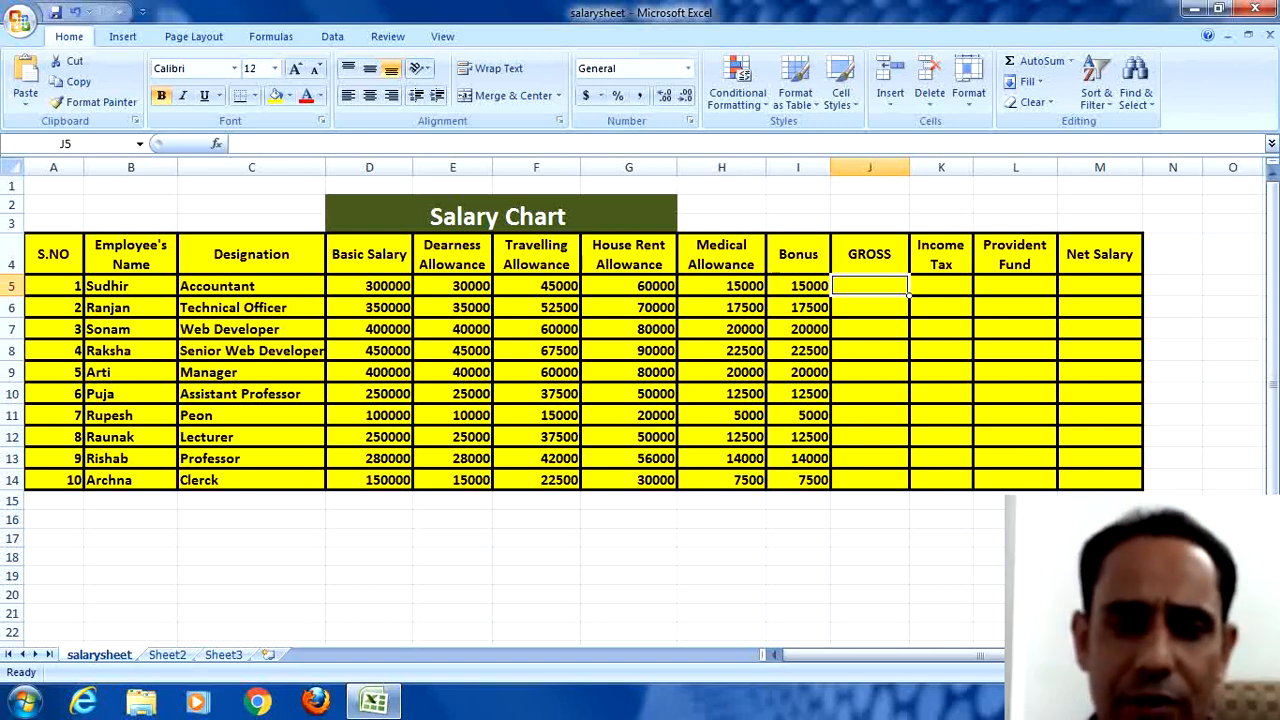
Step: Try totalling D5:I5 into GROSS cell J5 with AutoSum and filling the sum down to J14, and undo both
drag(370, 286, 869, 286)
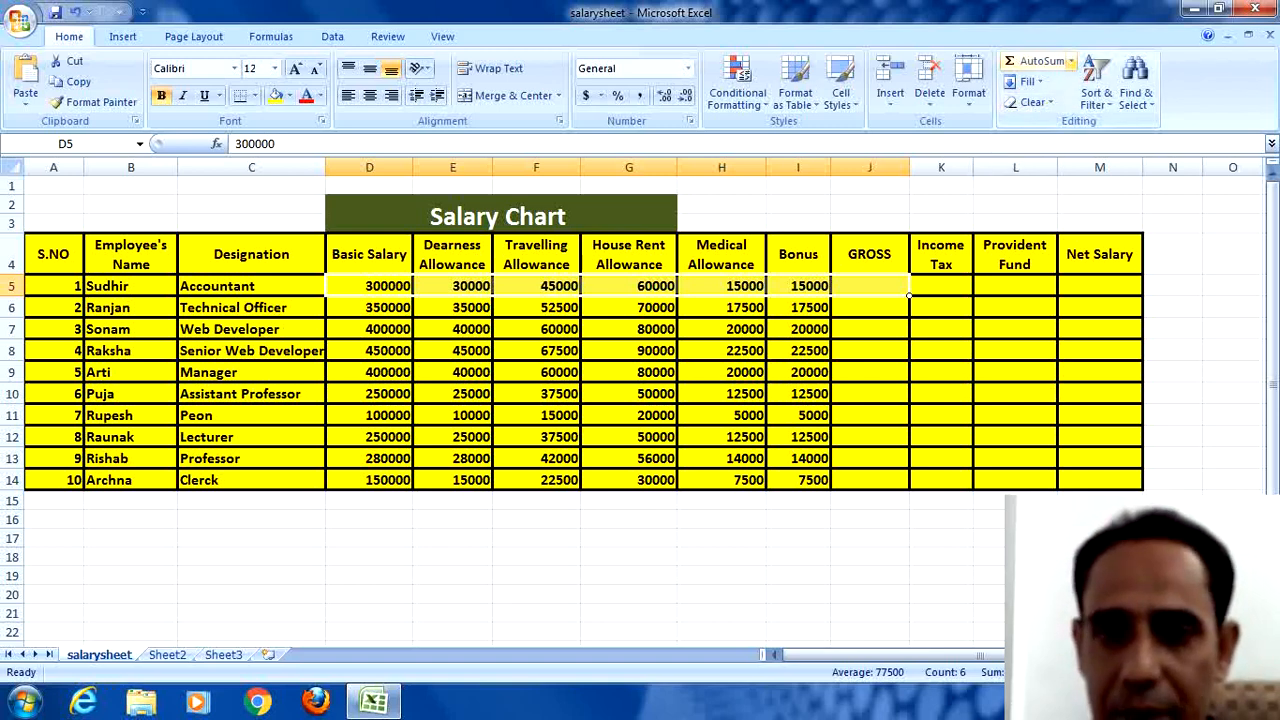
click(1040, 62)
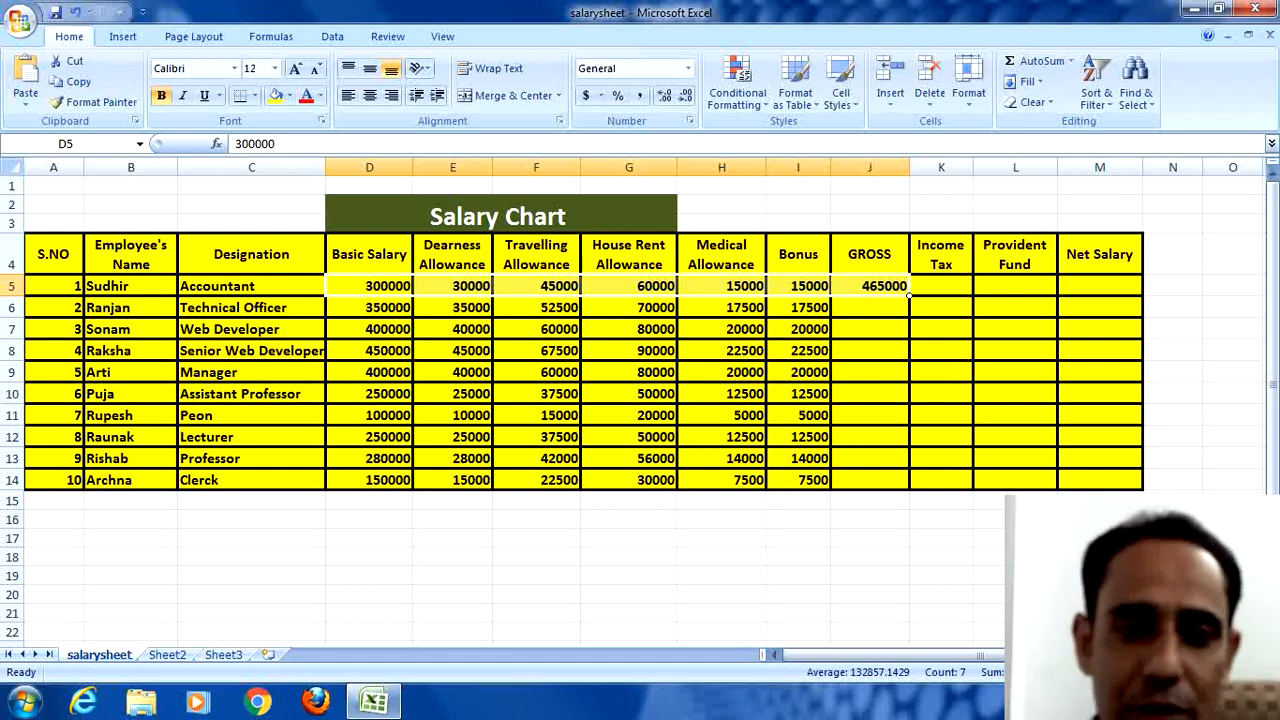
click(409, 310)
click(405, 288)
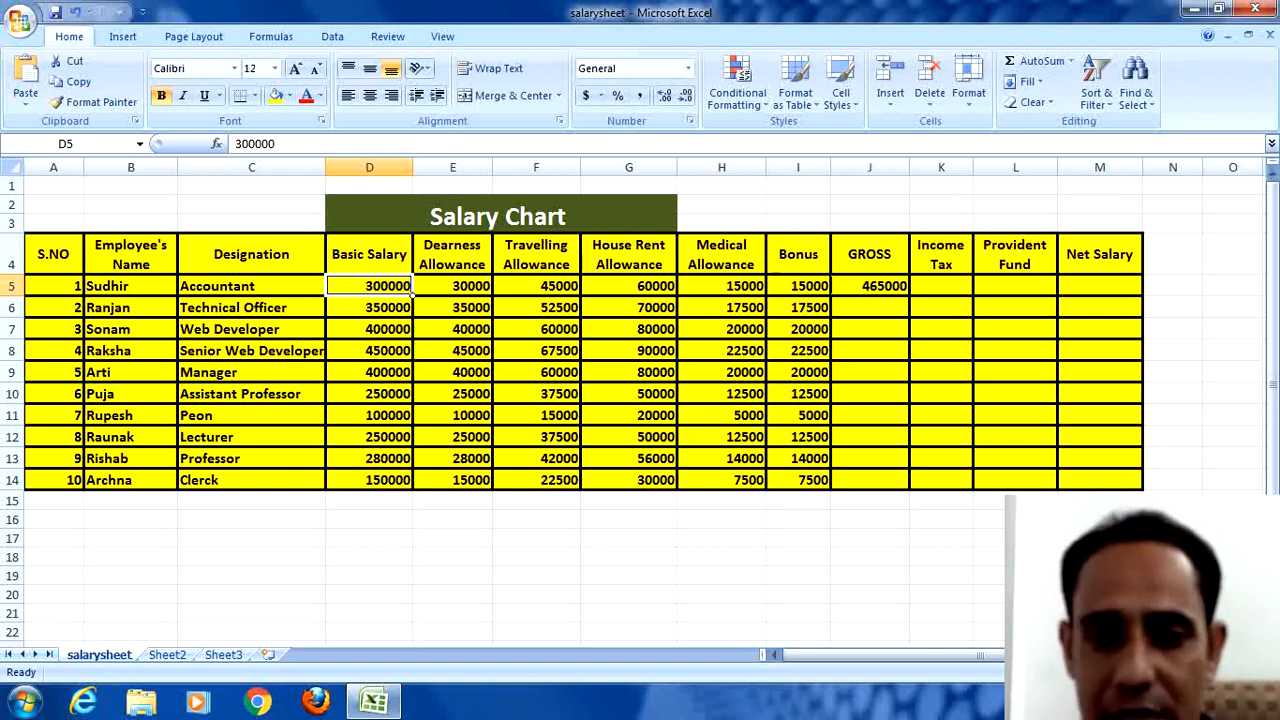
click(869, 286)
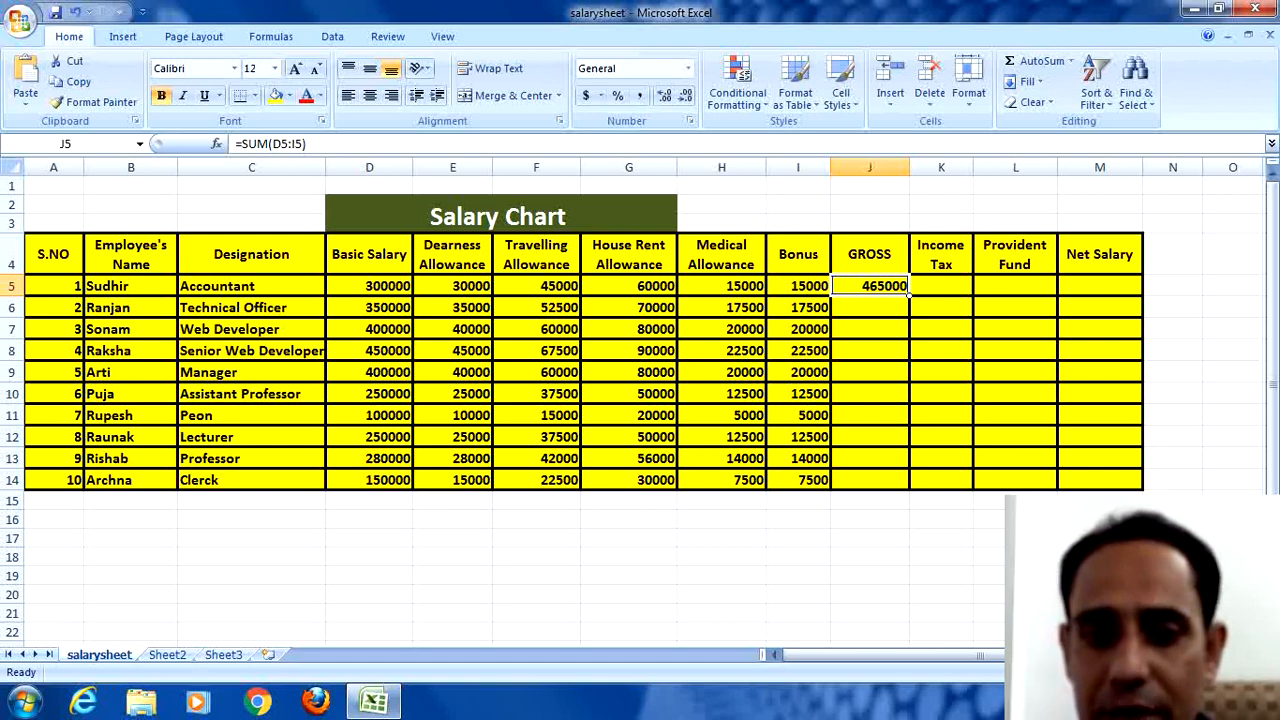
drag(909, 292, 909, 488)
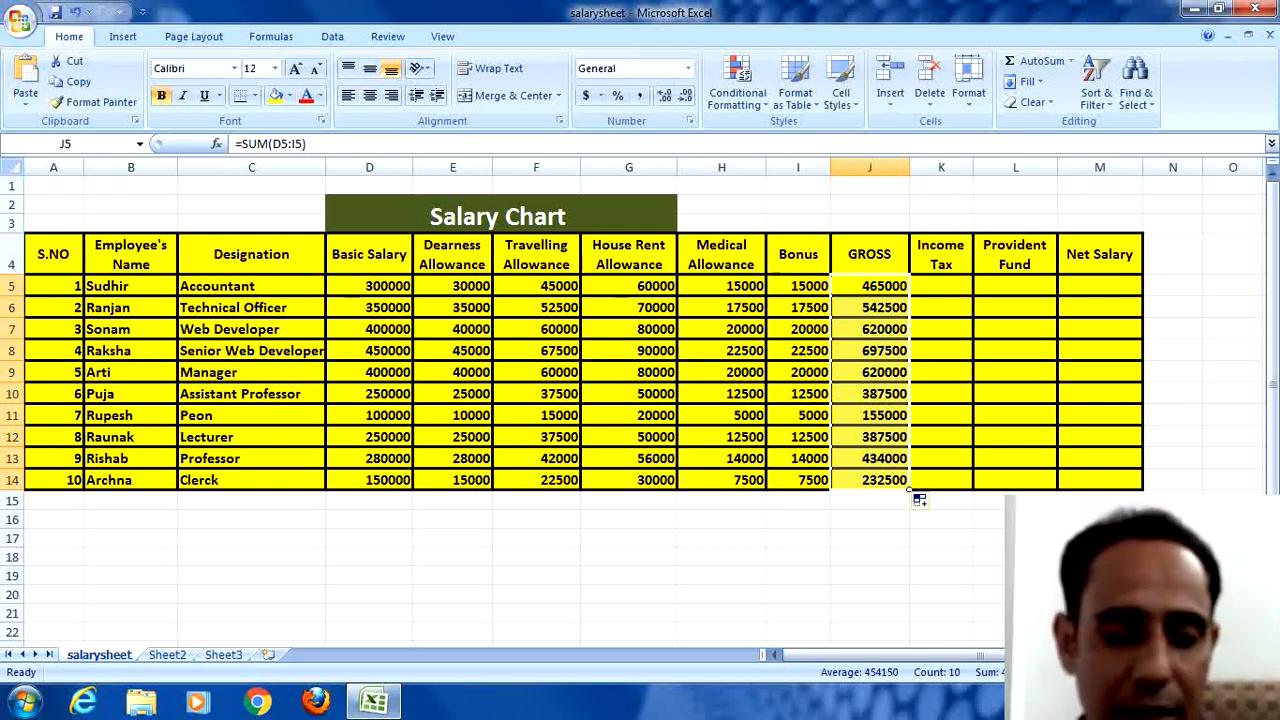
key(ctrl+z)
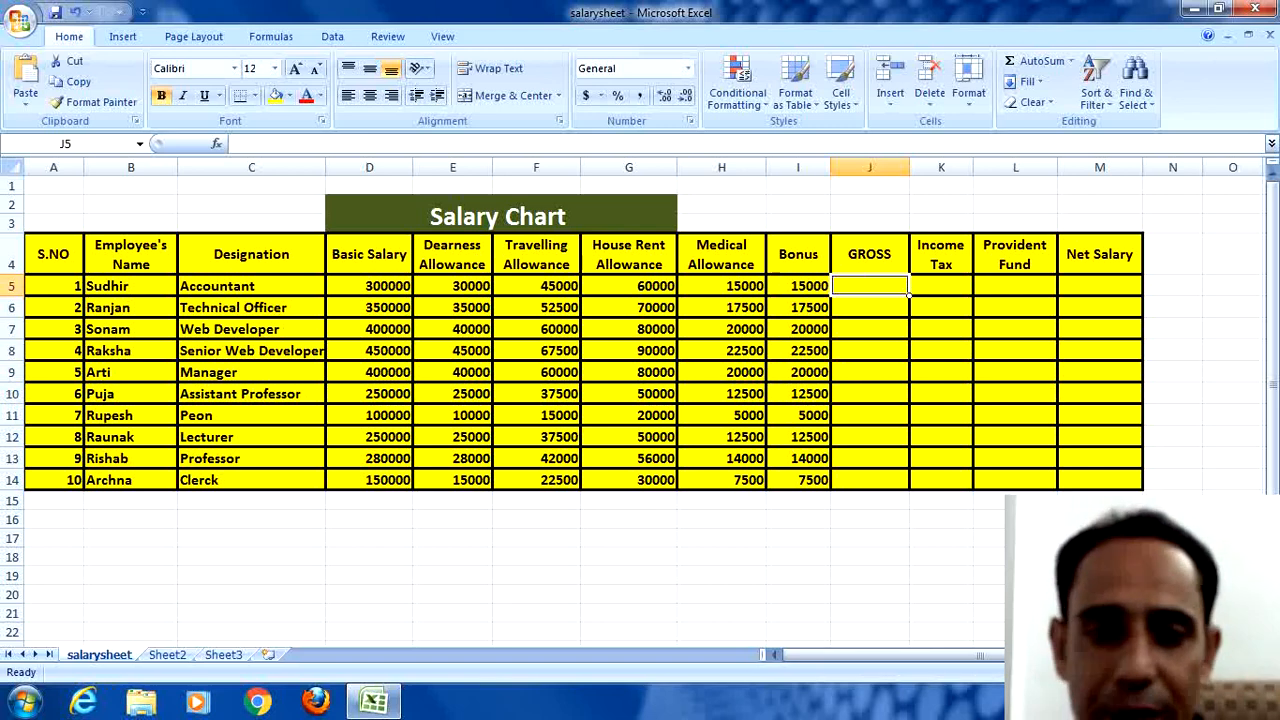
Step: Calculate the GROSS salary for all ten employees at once by applying AutoSum to D5:J14, dismissing the color scheme prompt
drag(369, 286, 909, 489)
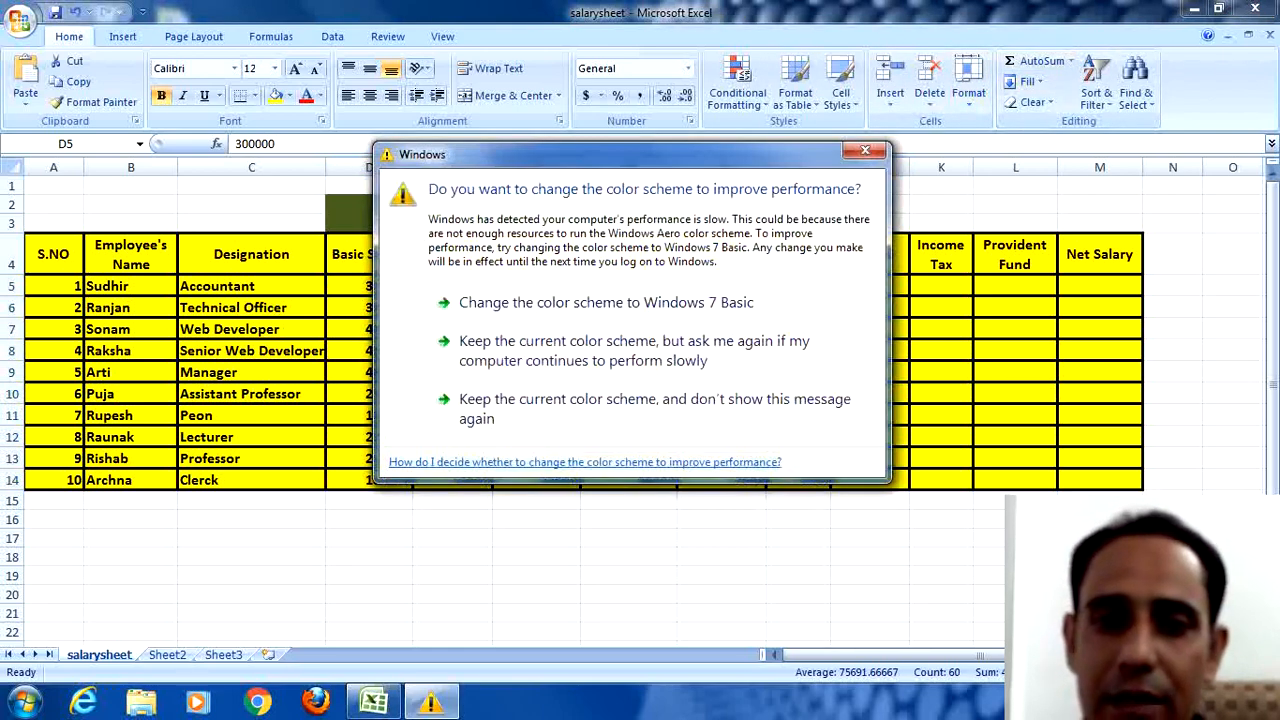
click(865, 150)
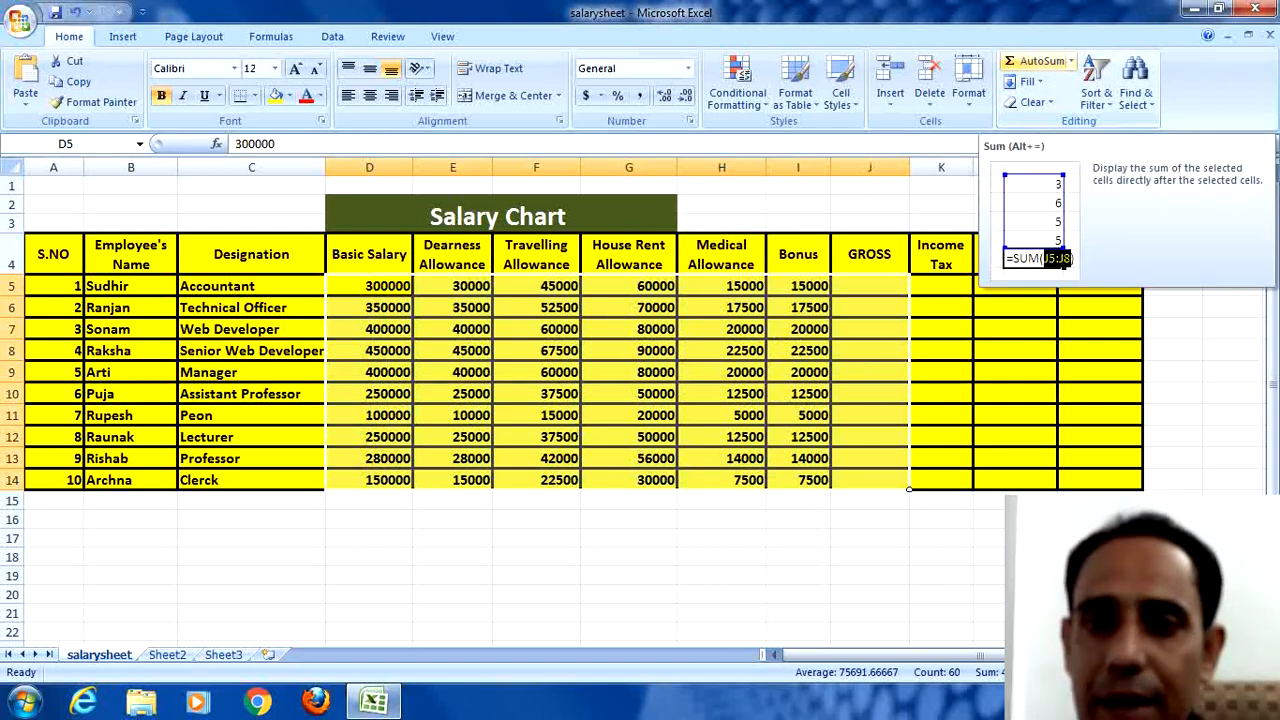
click(1040, 60)
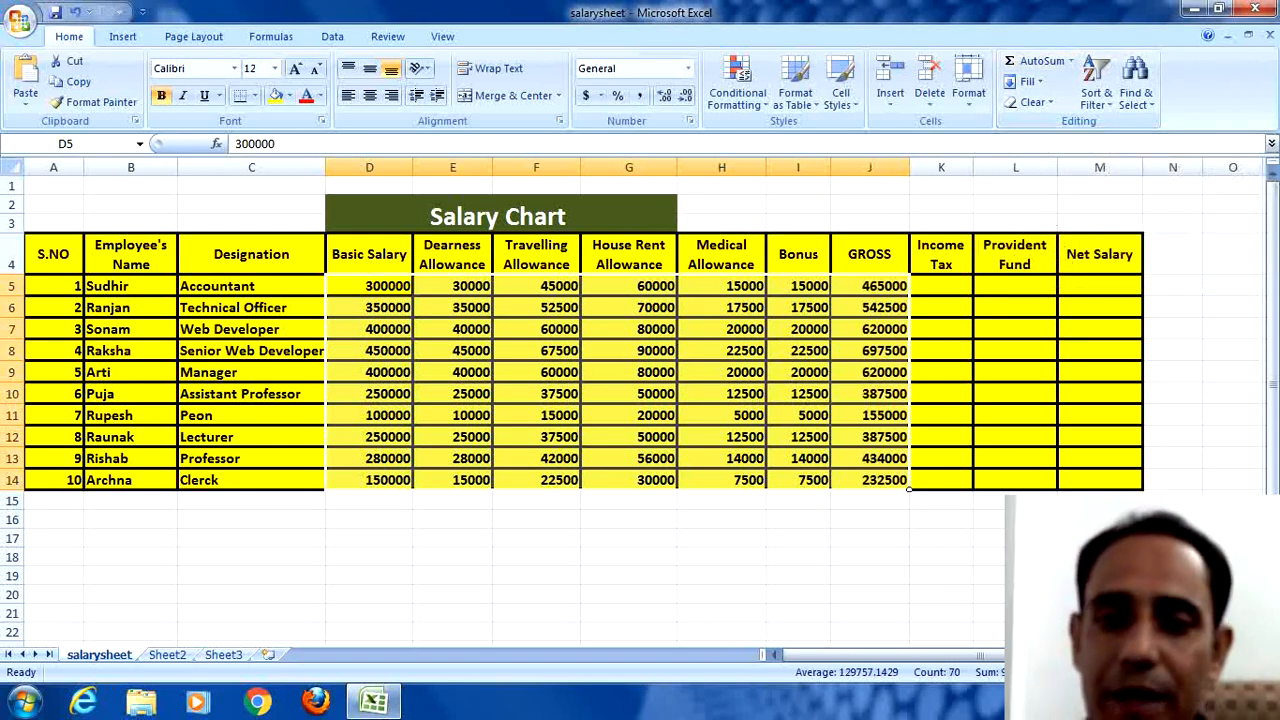
click(869, 518)
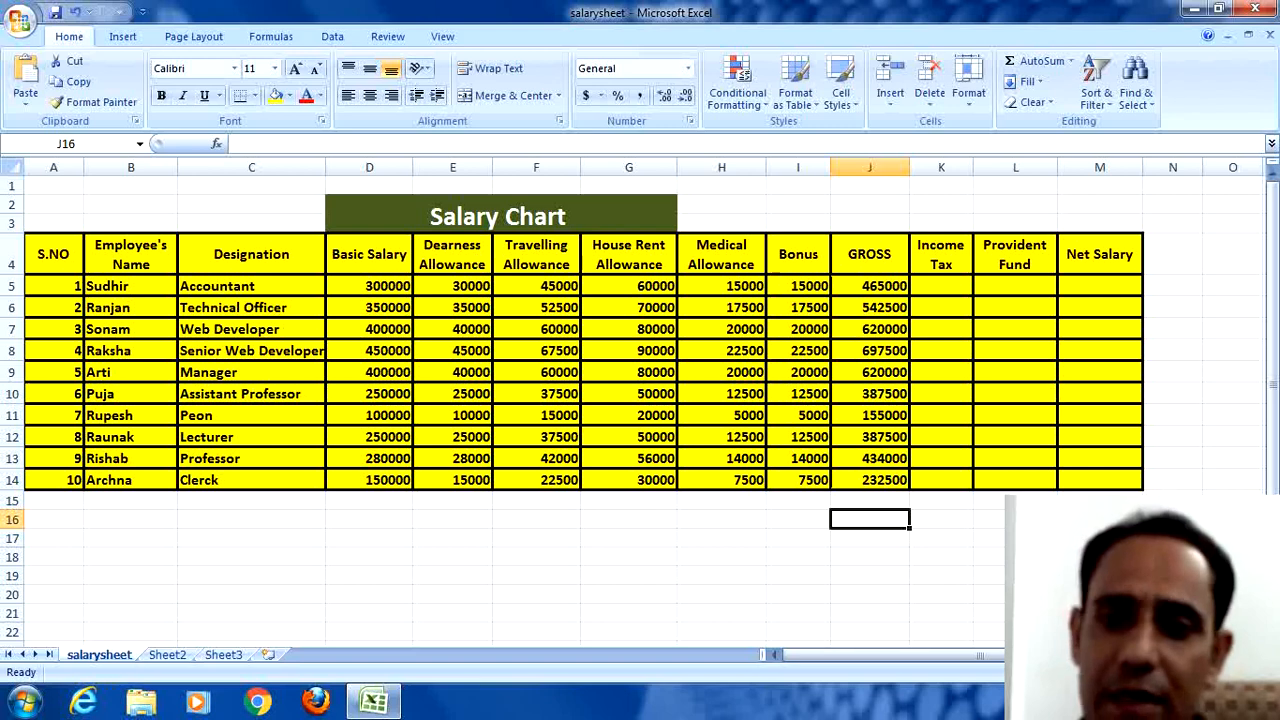
Step: Clear the GROSS values in J5:J14 and enter =sum(D5:I5) in J5
drag(869, 286, 869, 480)
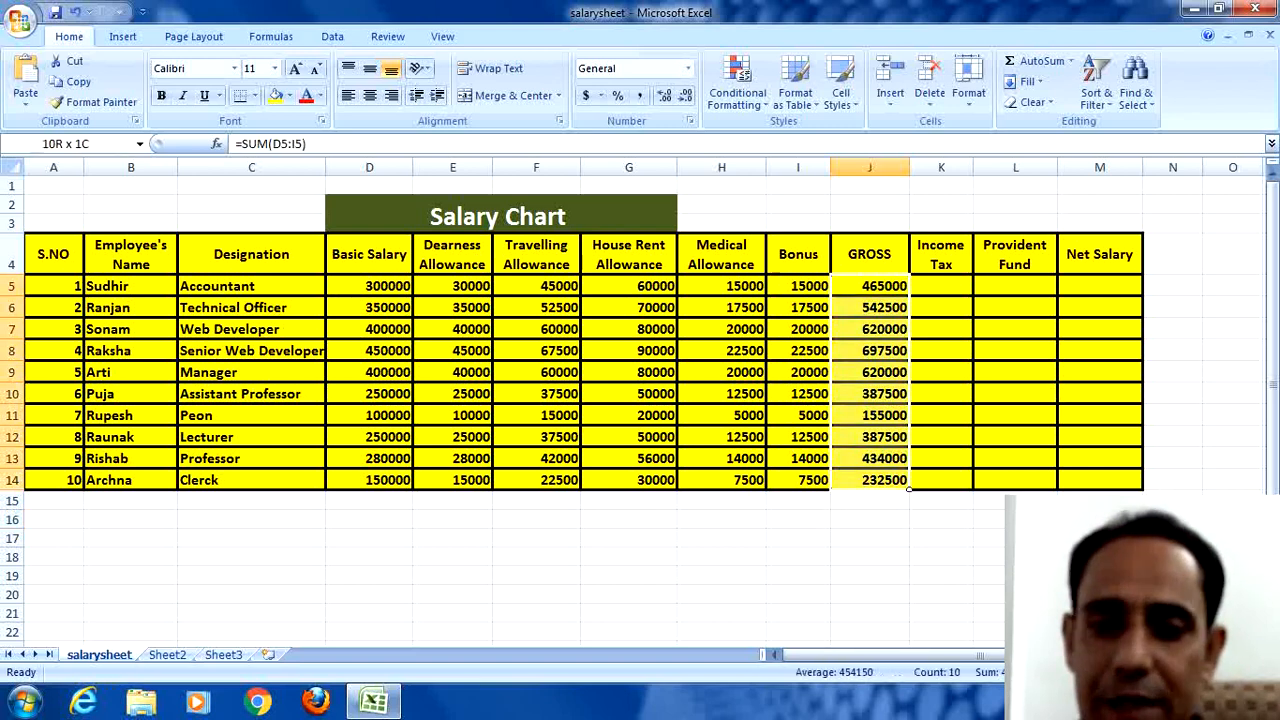
key(Delete)
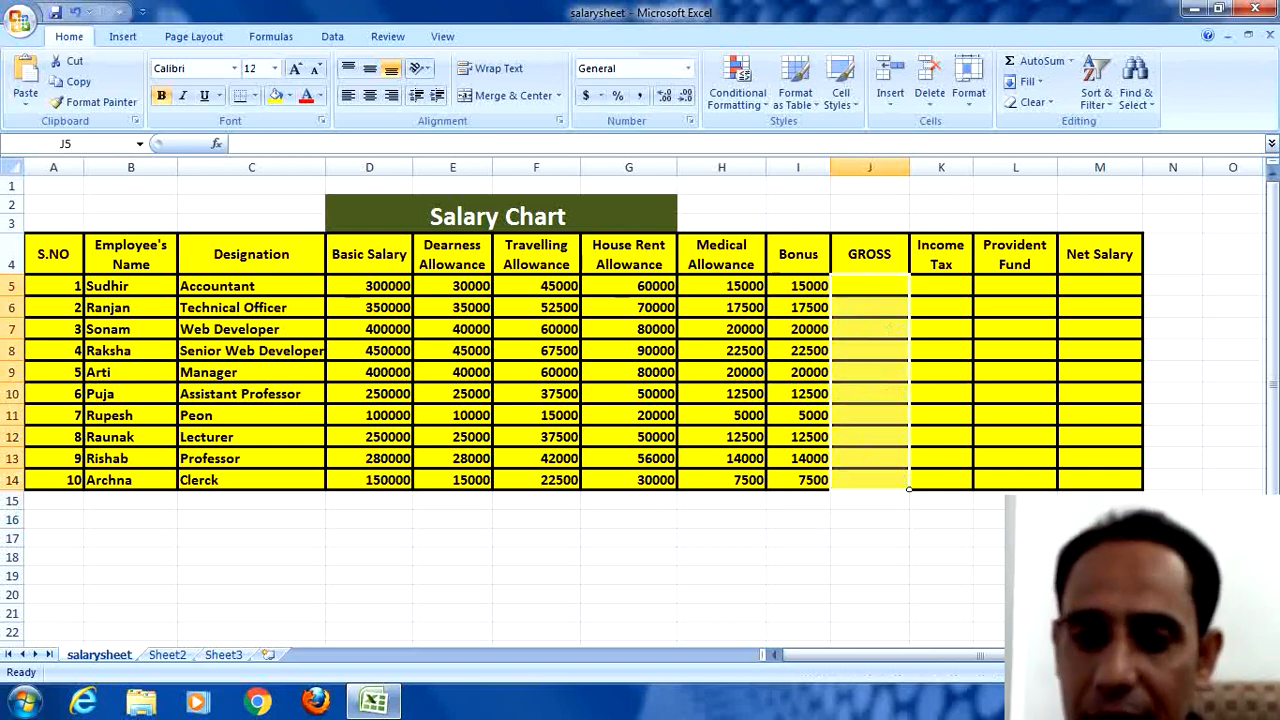
click(869, 286)
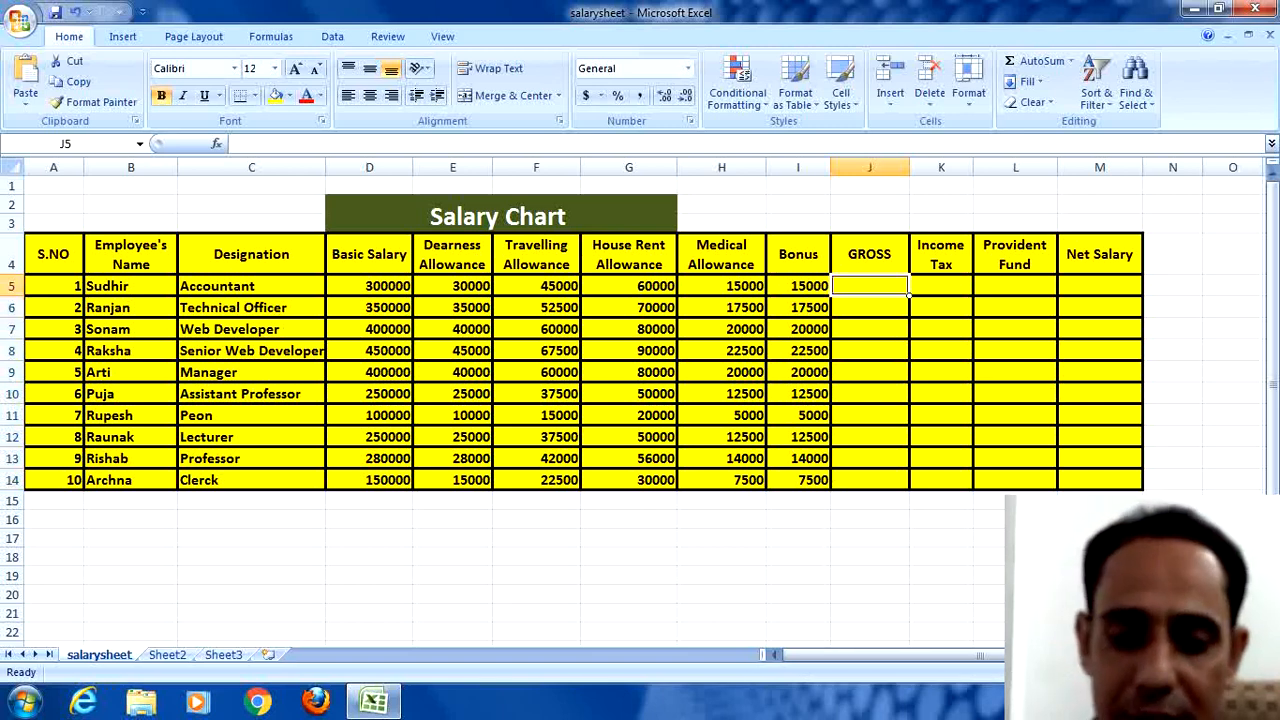
text(=sum()
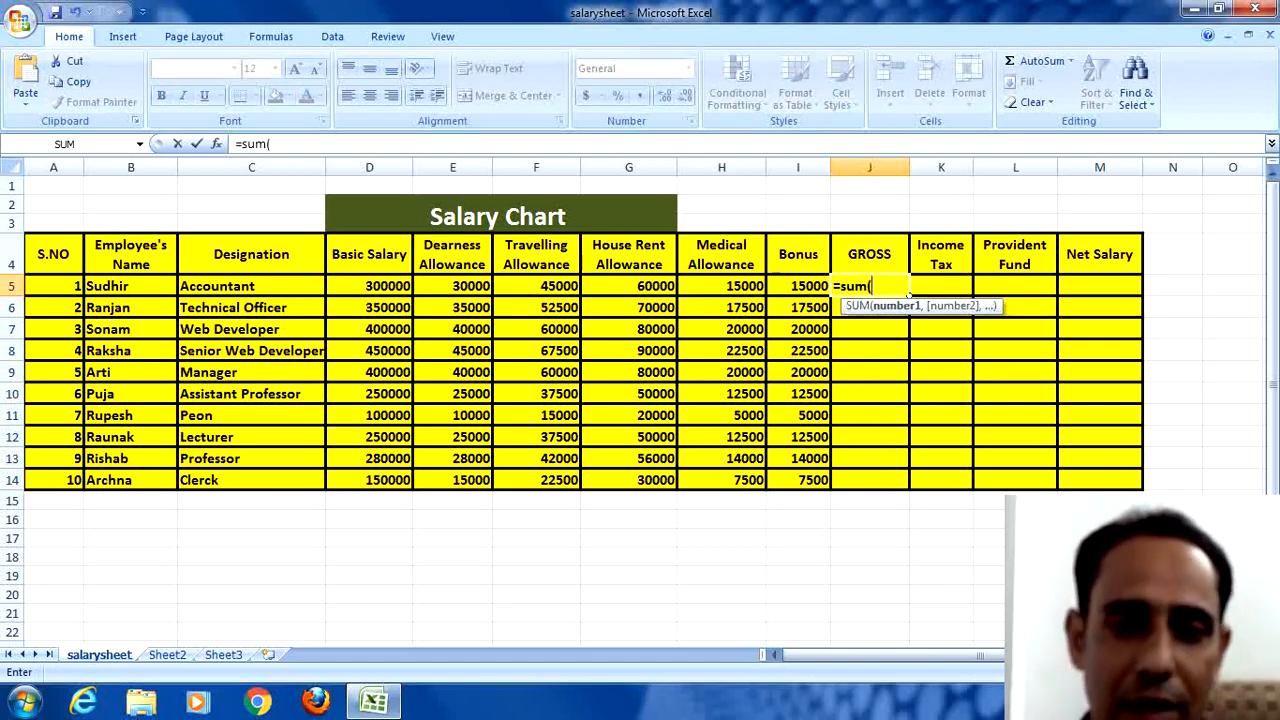
drag(372, 288, 815, 290)
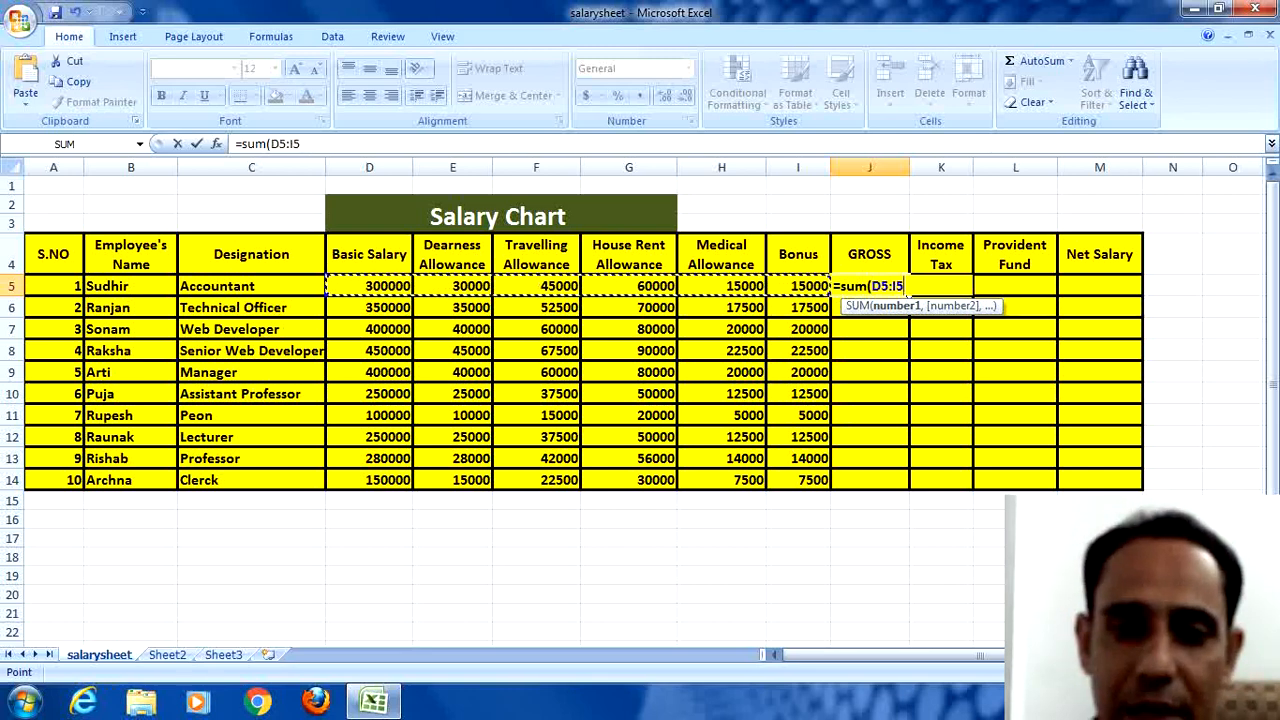
text())
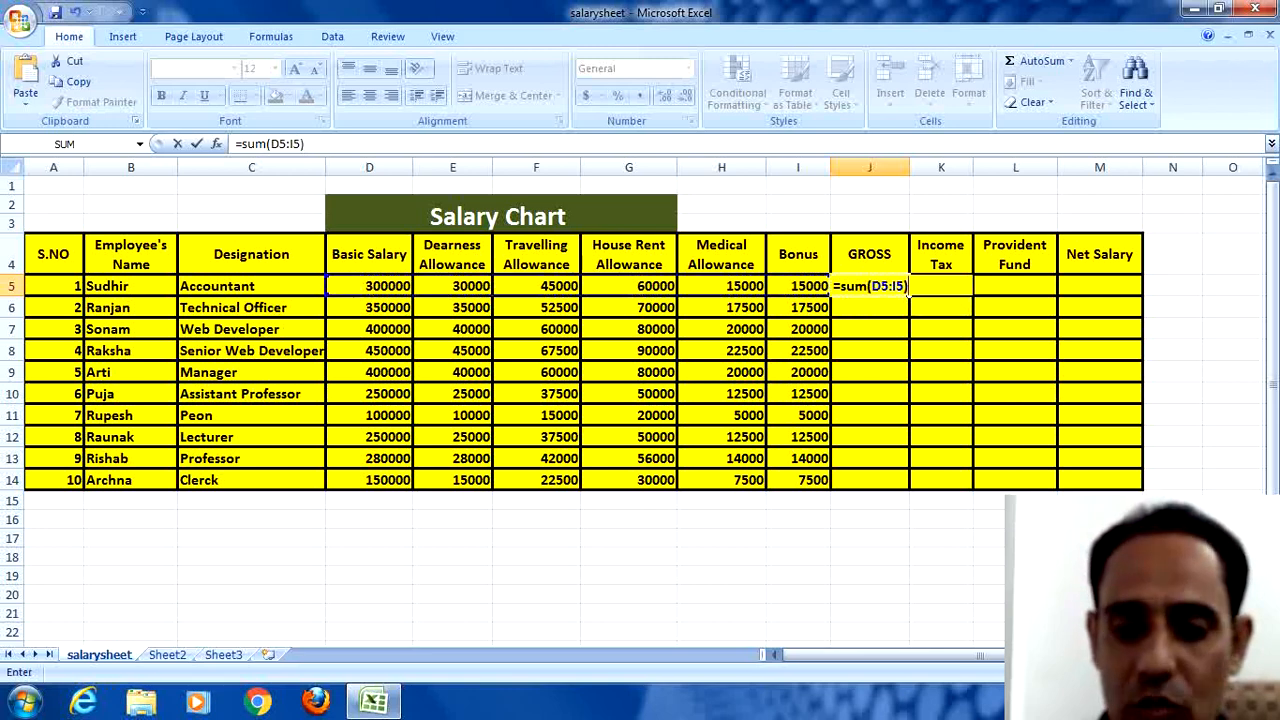
key(Return)
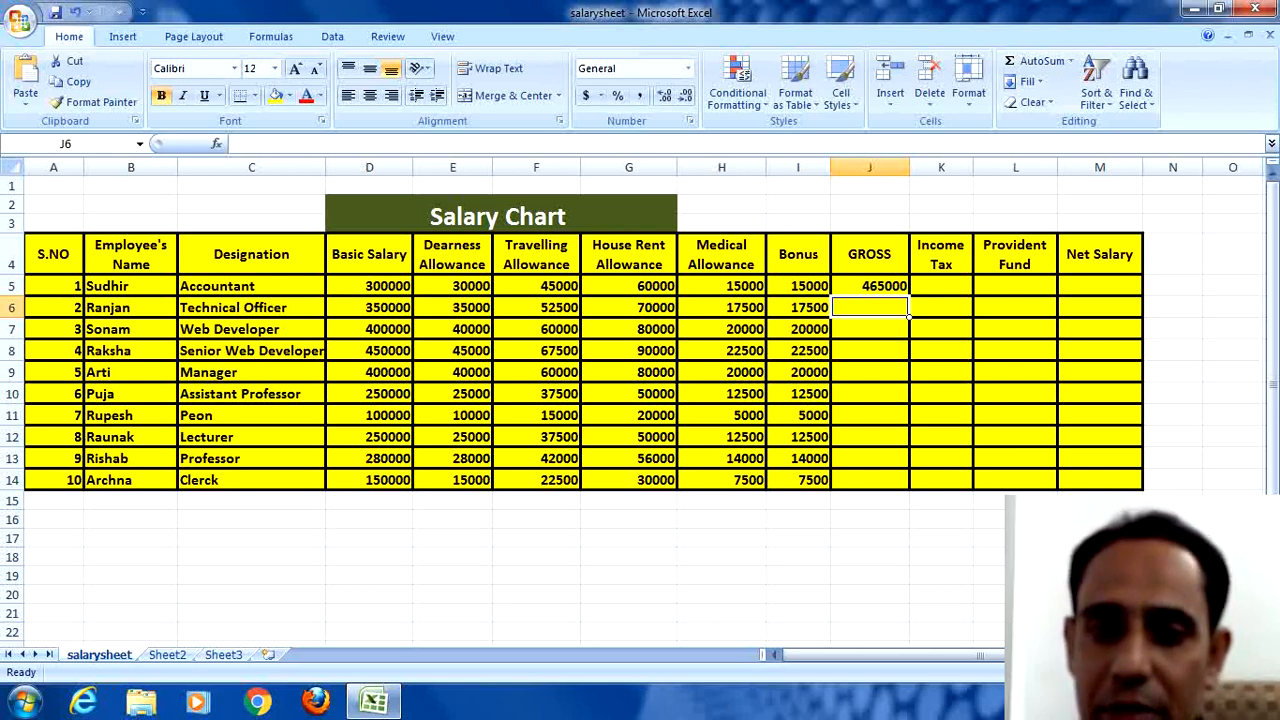
Step: Fill the GROSS sum formula from J5 down to J14
click(869, 286)
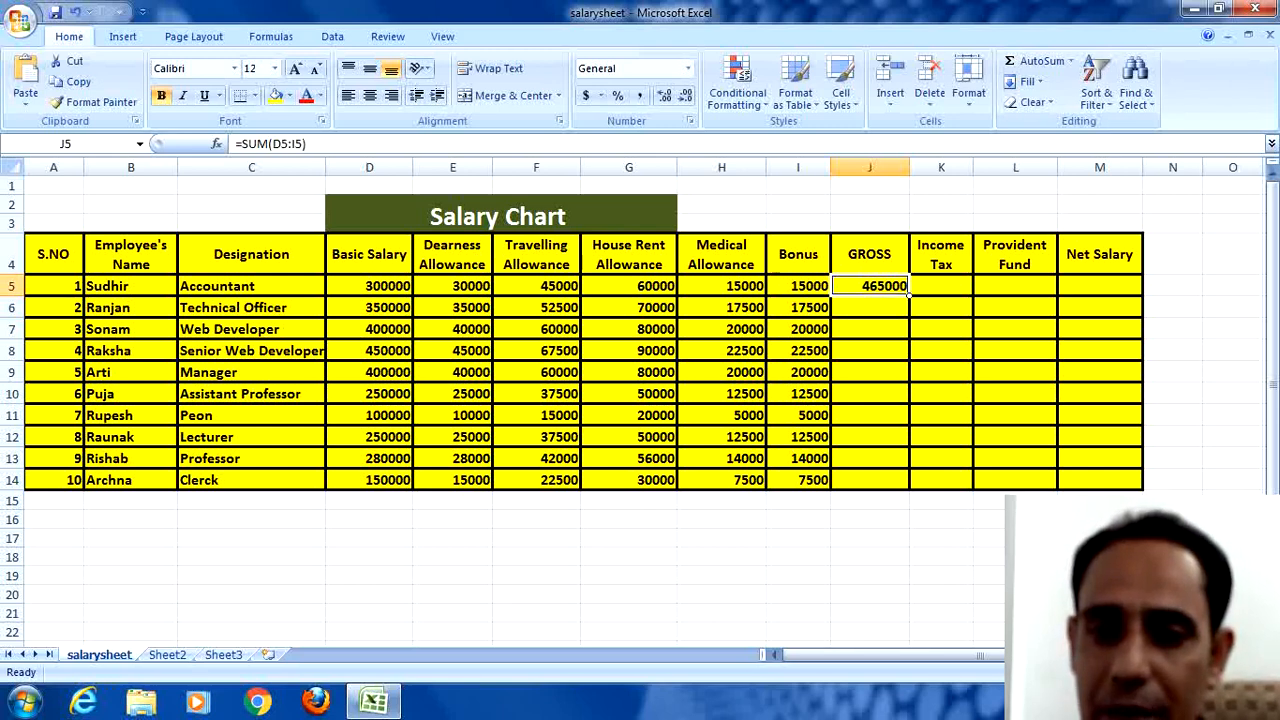
drag(908, 293, 908, 488)
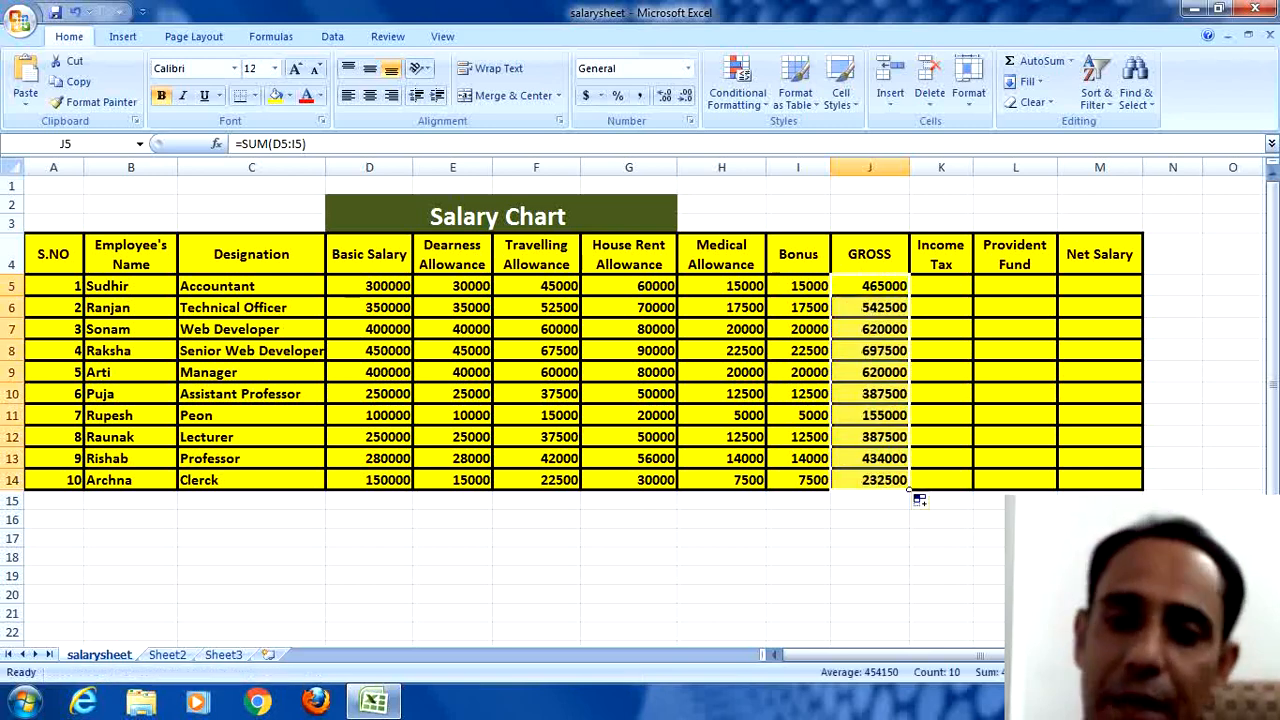
click(869, 500)
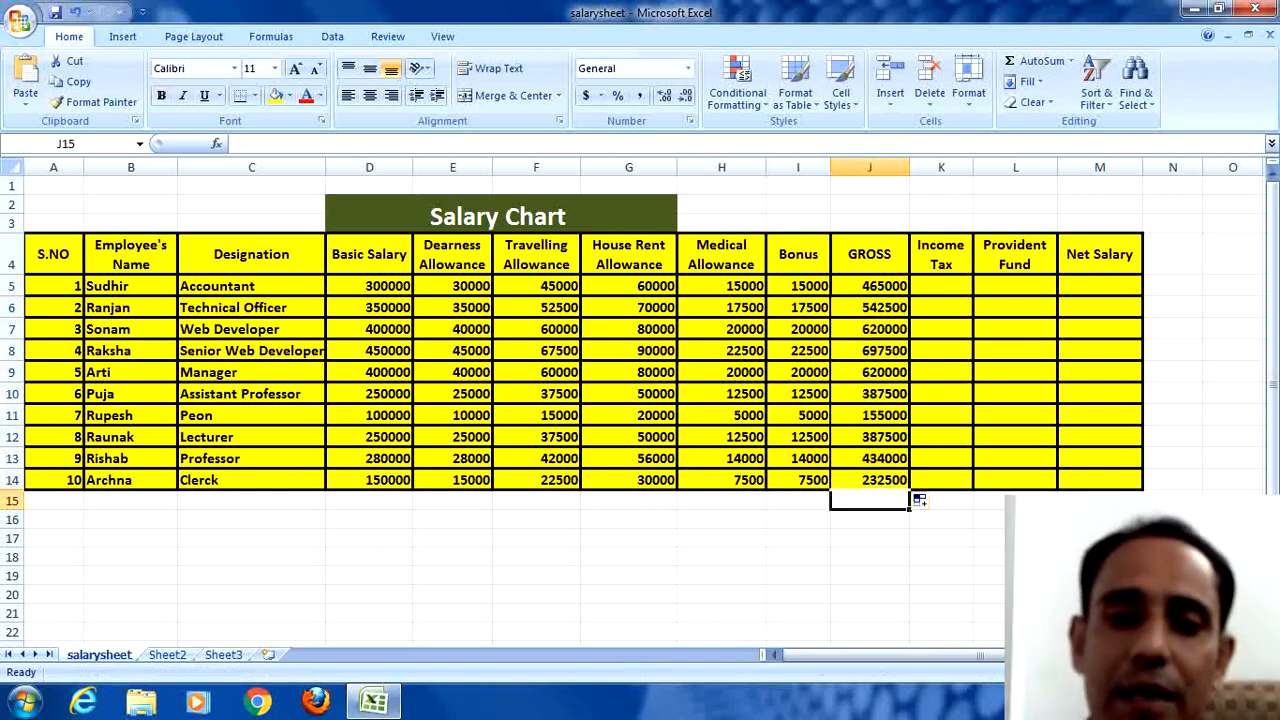
click(798, 500)
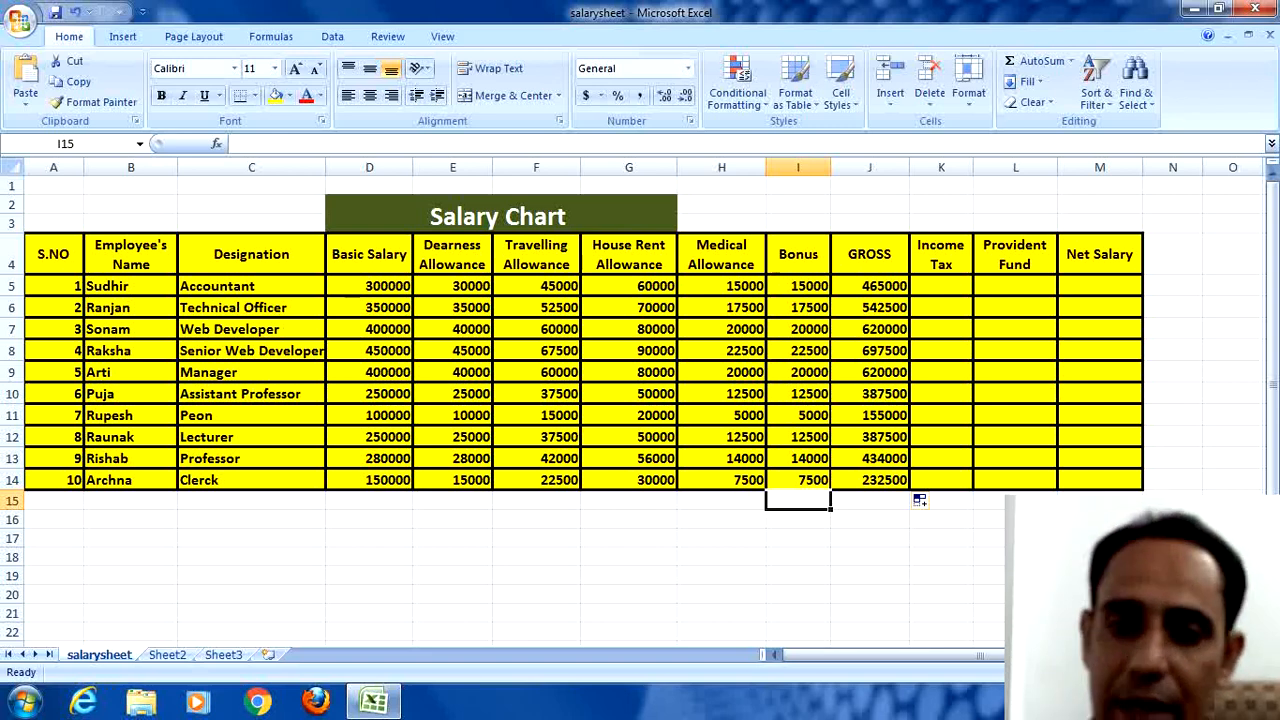
Step: Calculate Income Tax as 1% of gross salary with =J5*1% in K5, and fill the formula down to K14
click(941, 286)
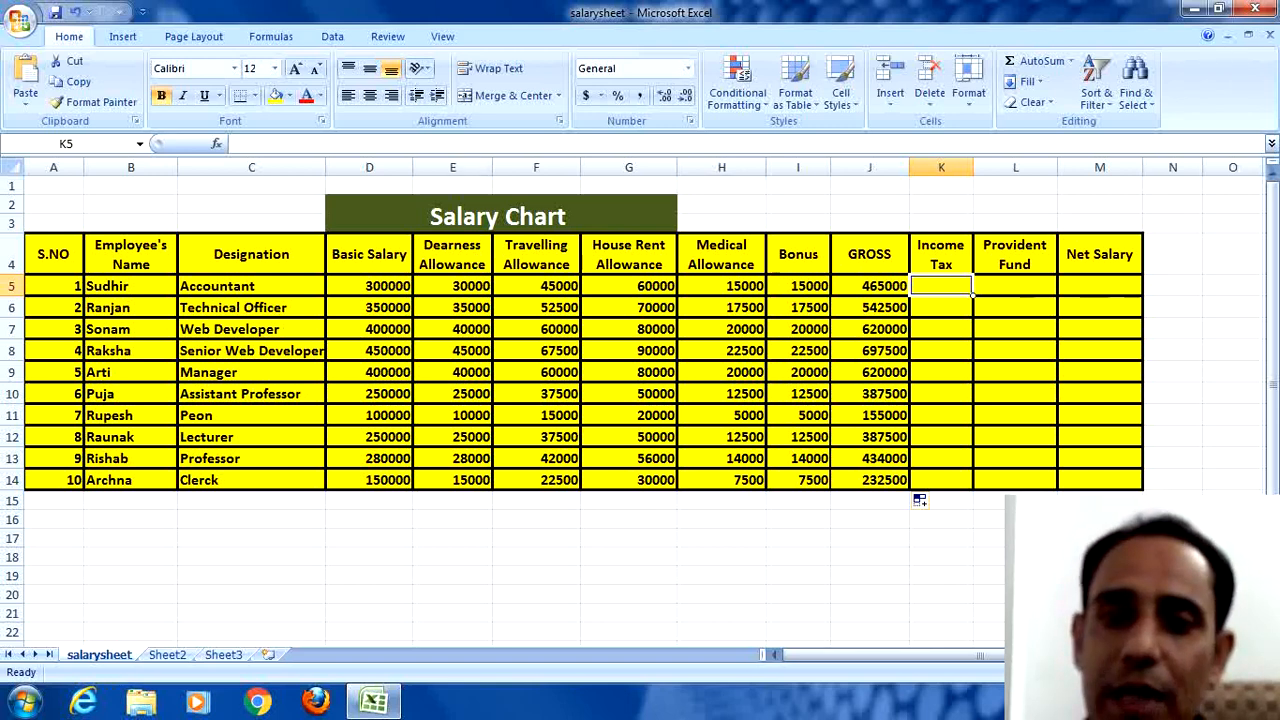
click(869, 286)
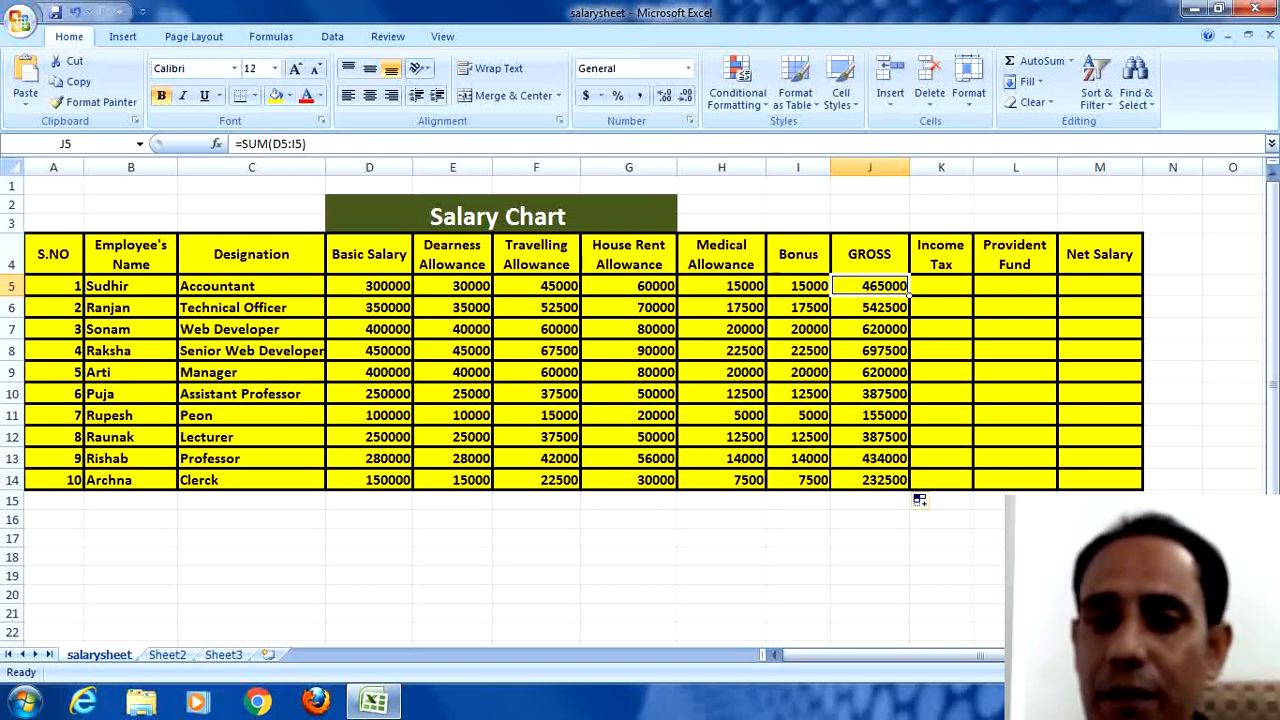
click(941, 286)
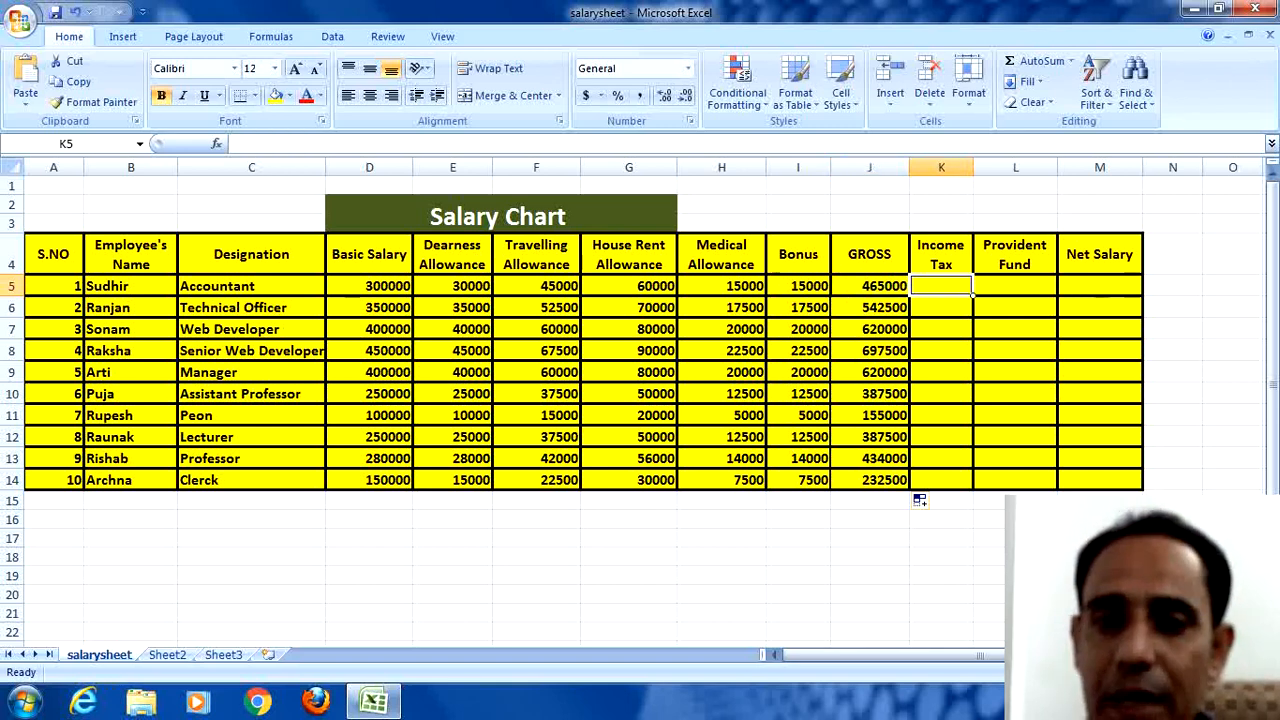
text(=)
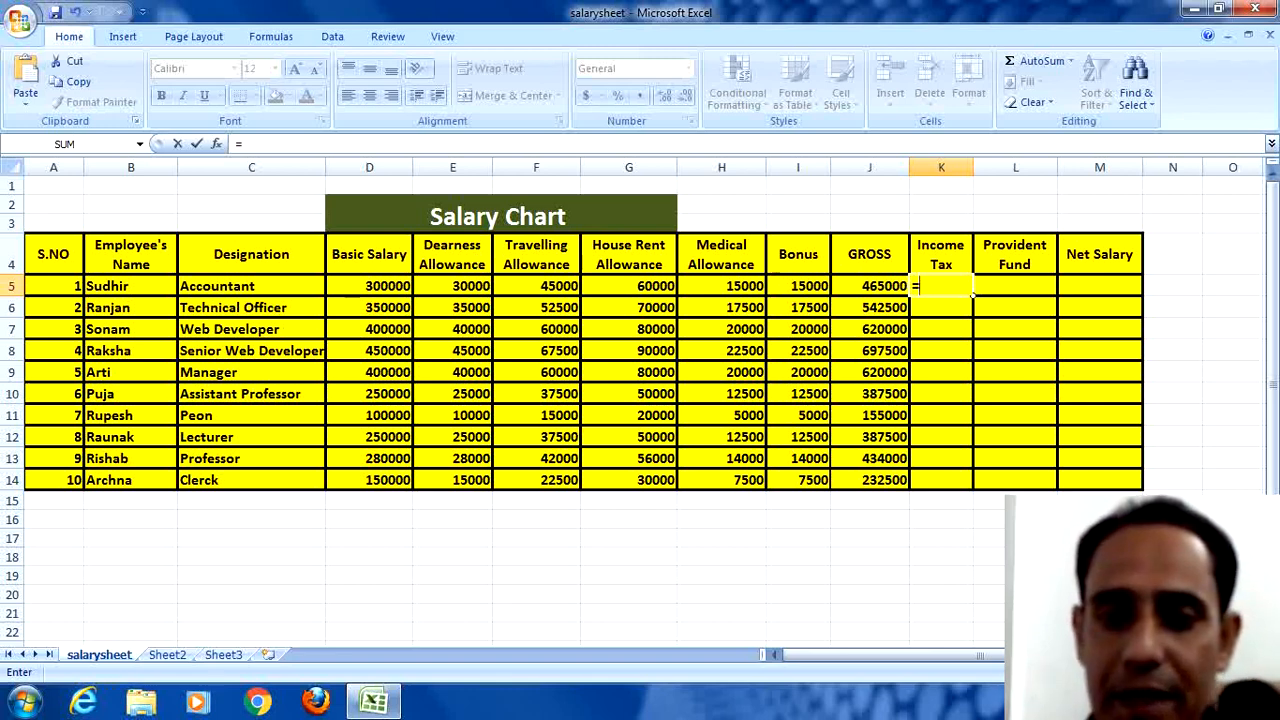
click(869, 286)
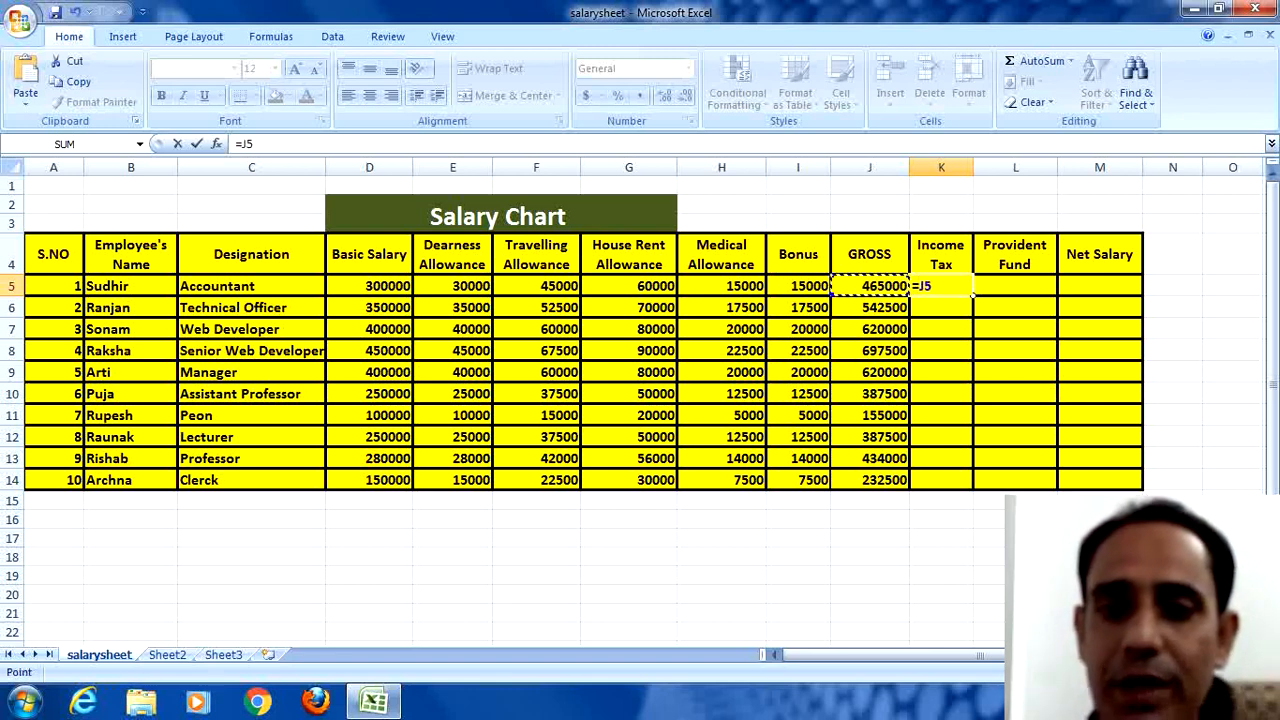
text(*)
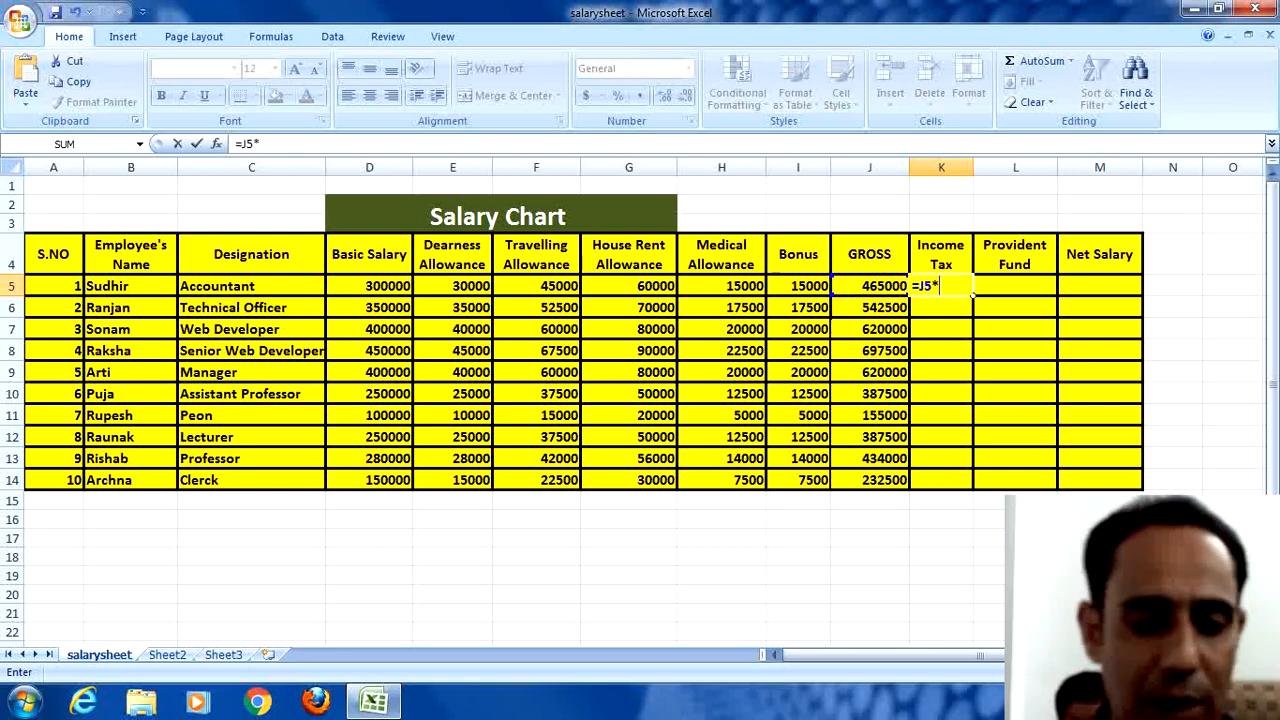
text(1%)
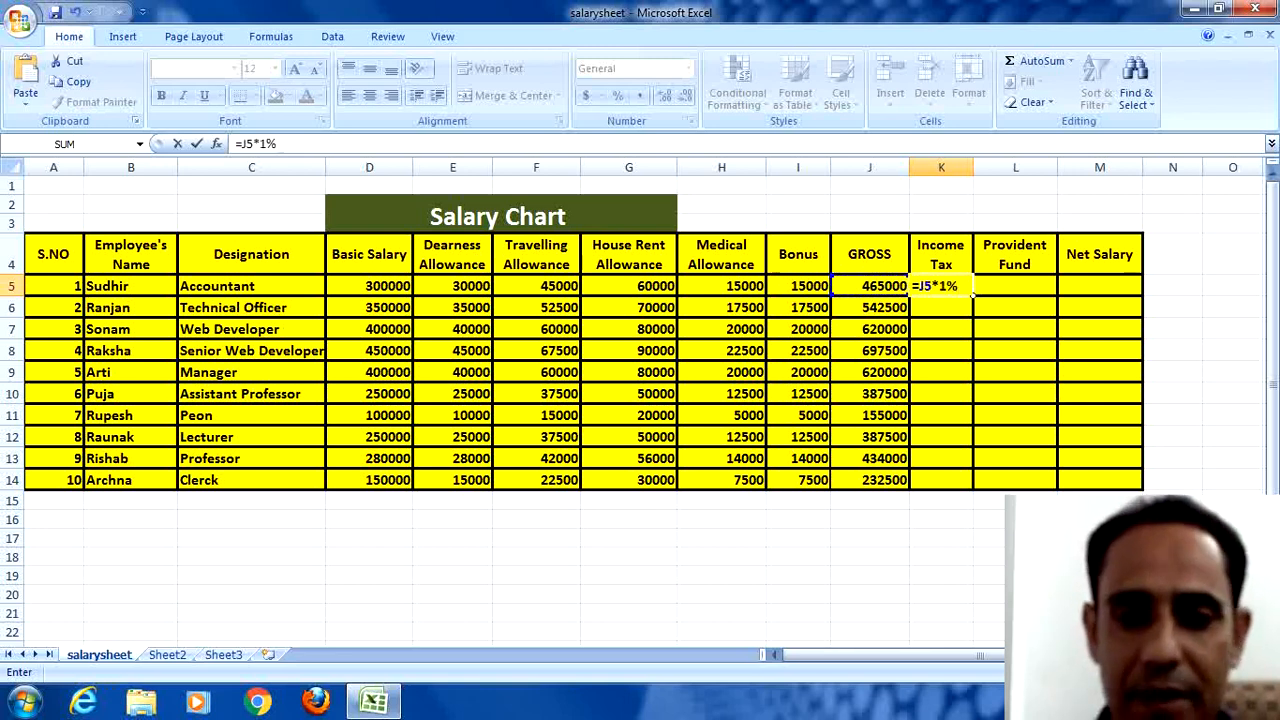
key(Return)
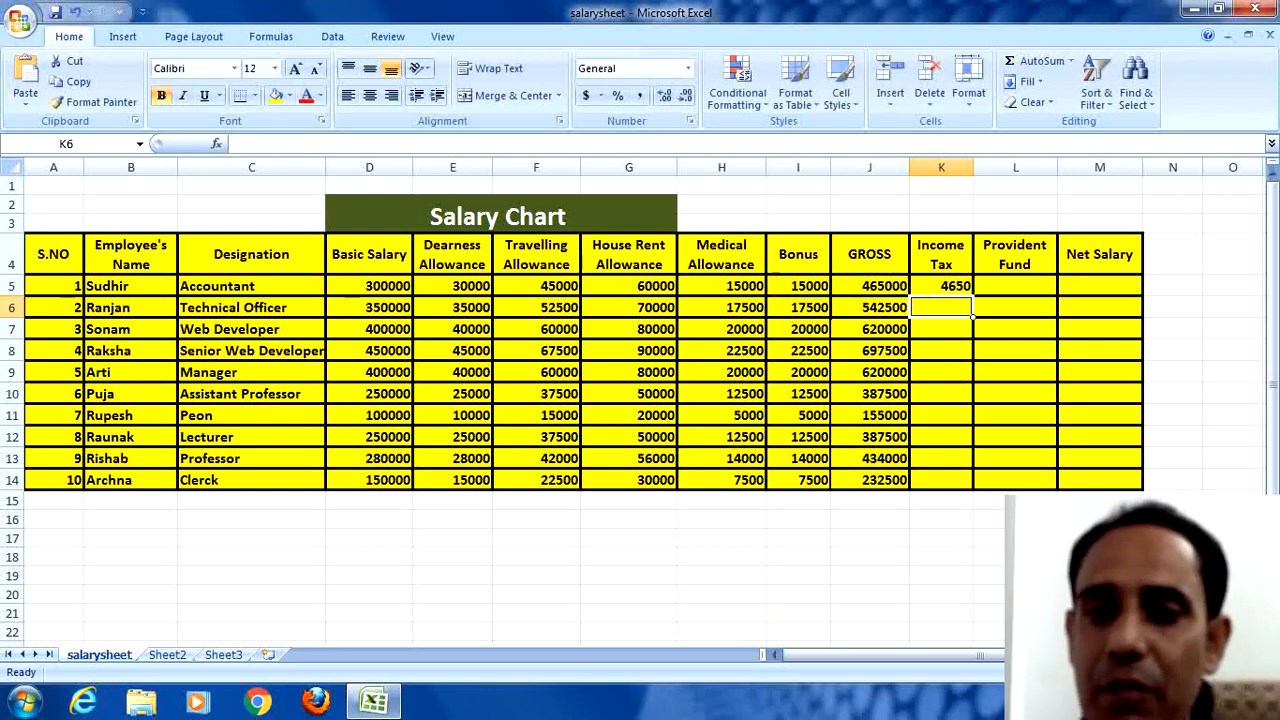
click(941, 286)
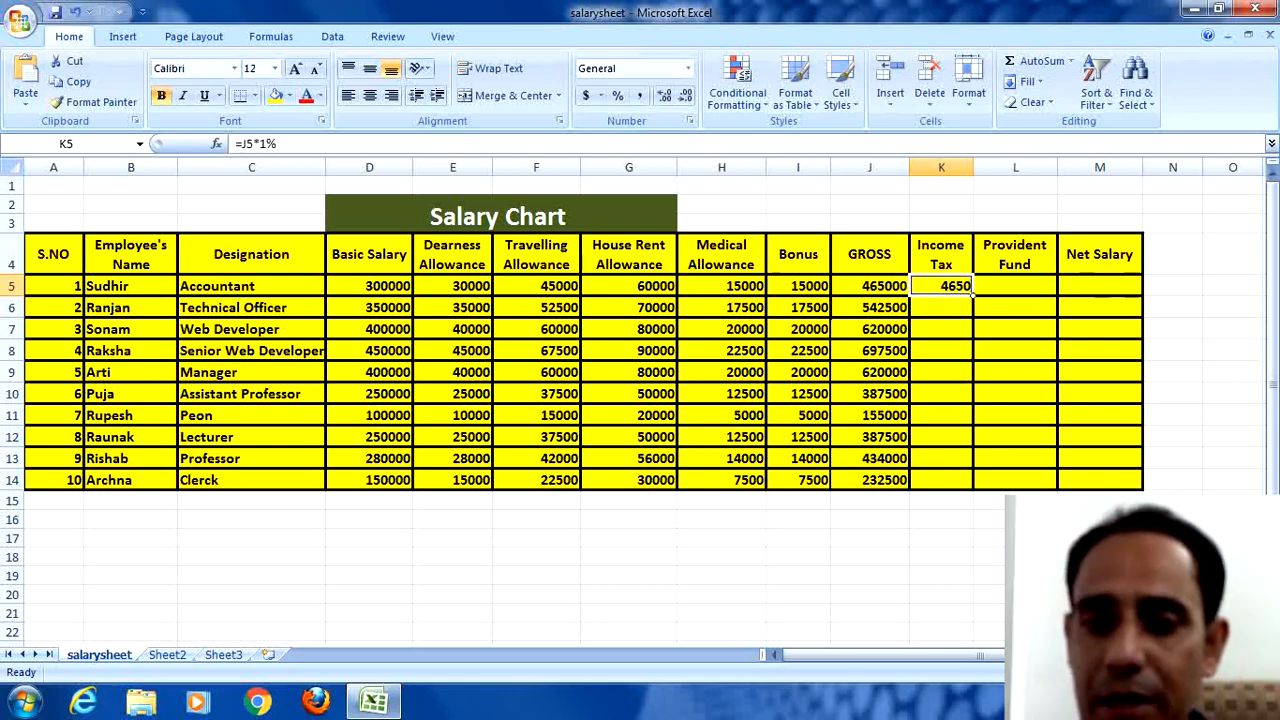
drag(972, 296, 945, 480)
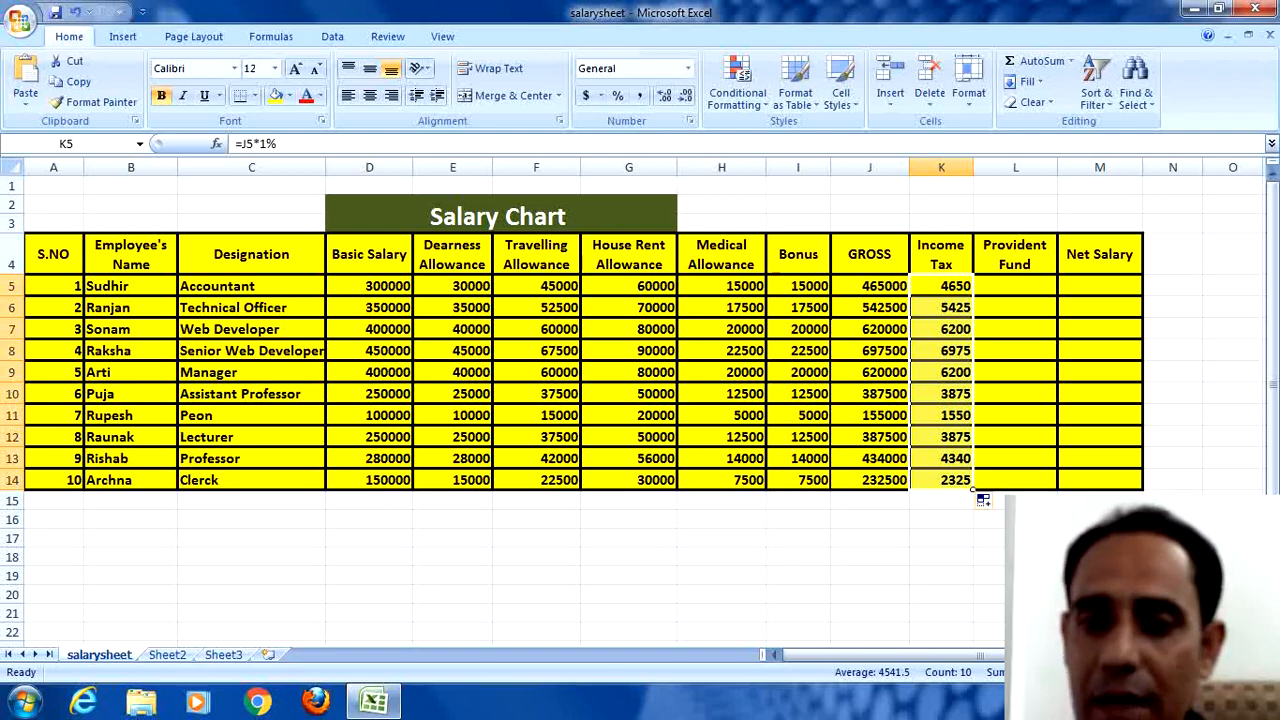
click(865, 150)
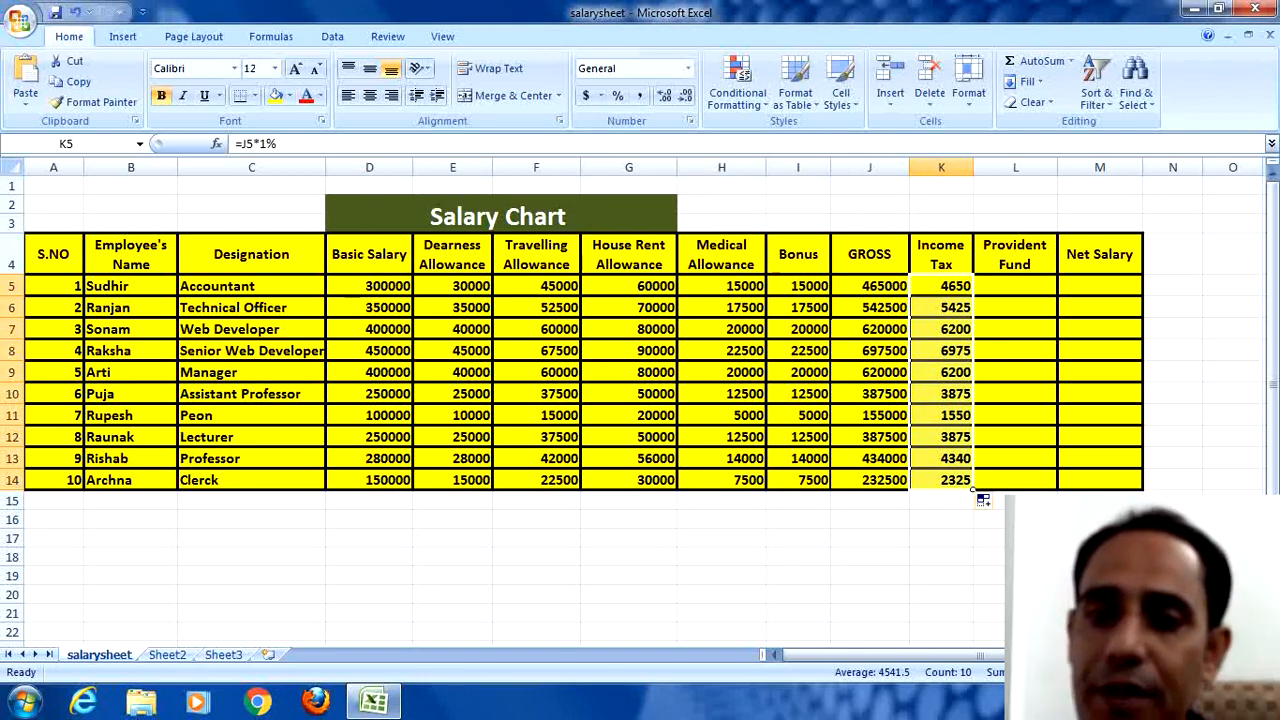
Step: Calculate Provident Fund as 1% of gross salary with =J5*1% in L5, and fill the formula down to L14
click(1015, 286)
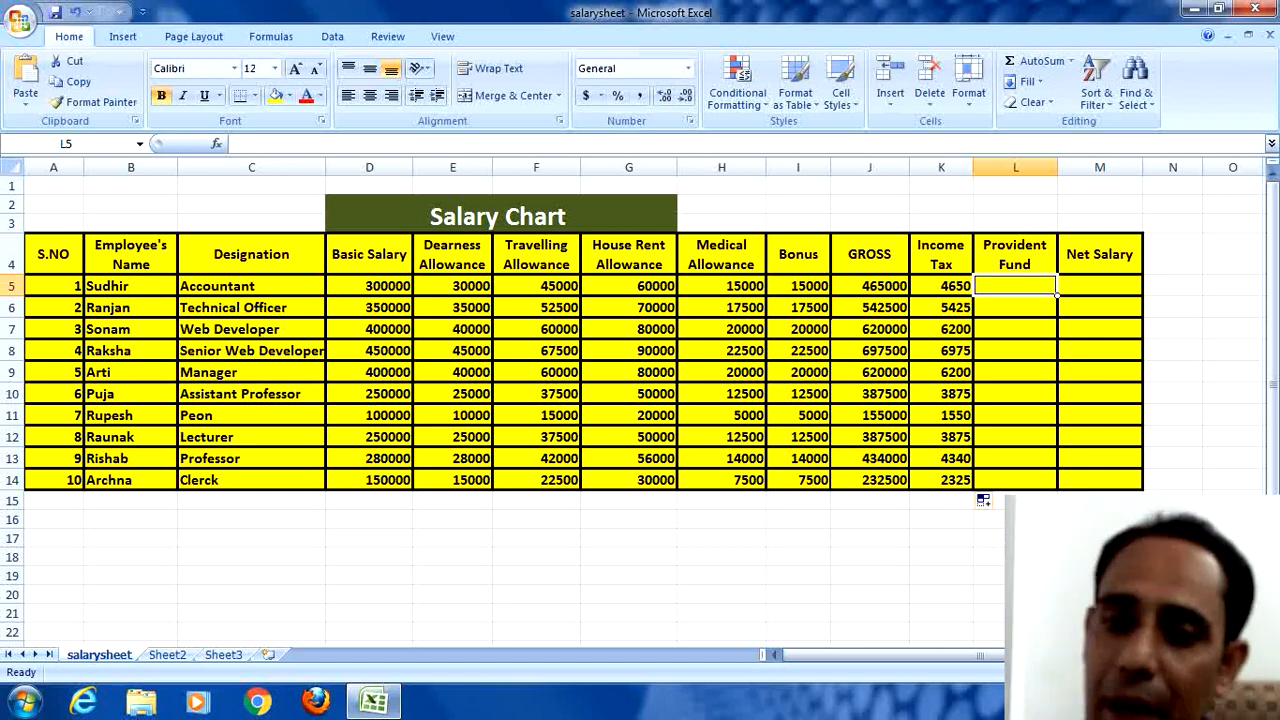
click(1015, 307)
click(1015, 286)
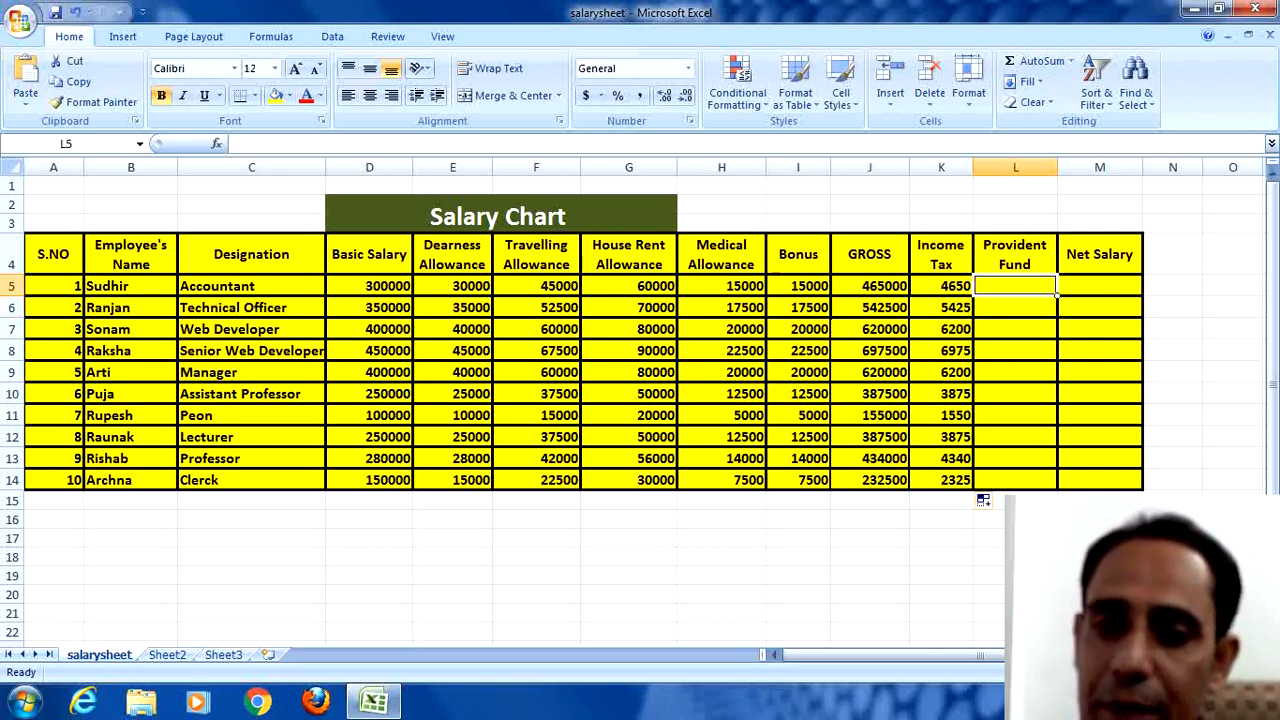
click(1015, 307)
click(1015, 286)
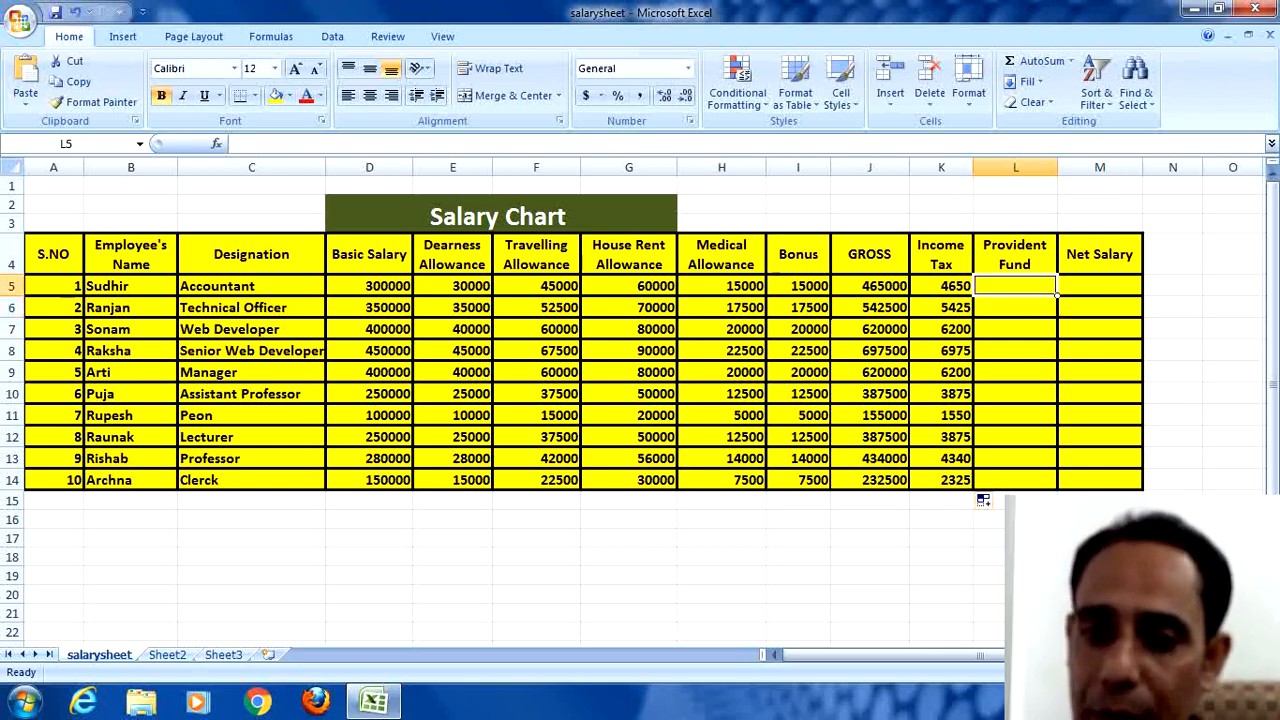
click(1015, 307)
click(1015, 286)
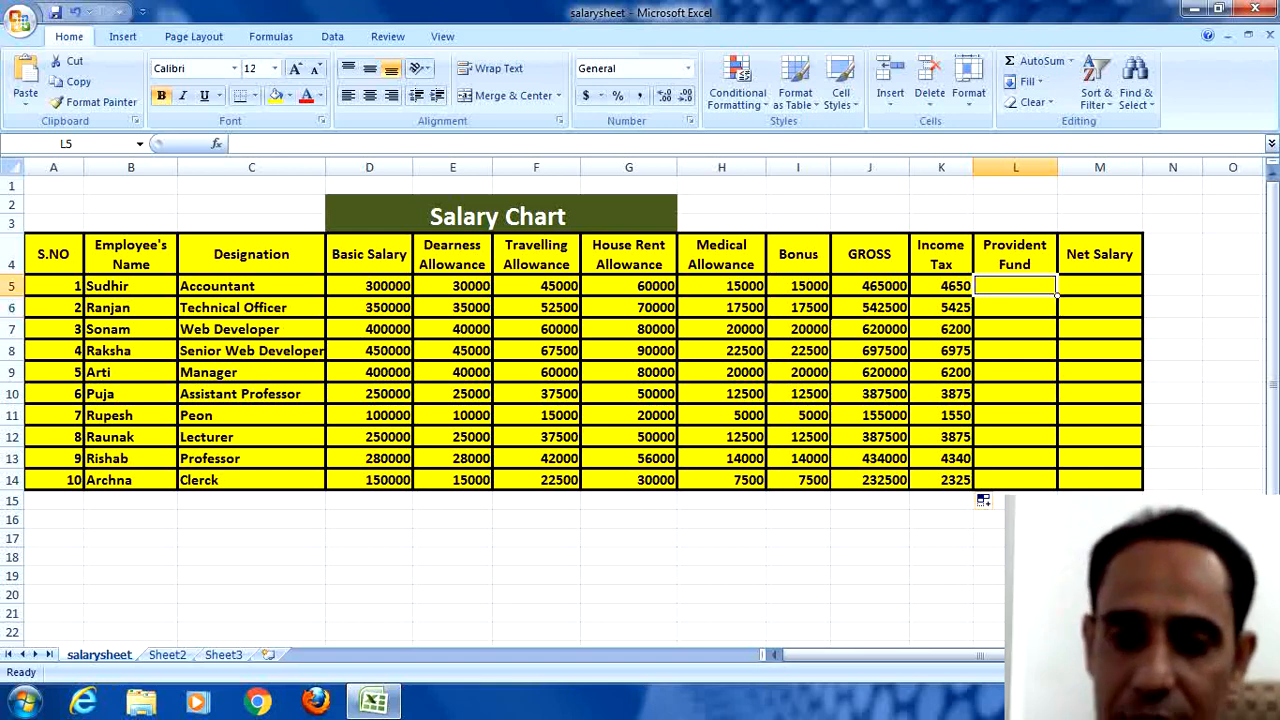
text(=)
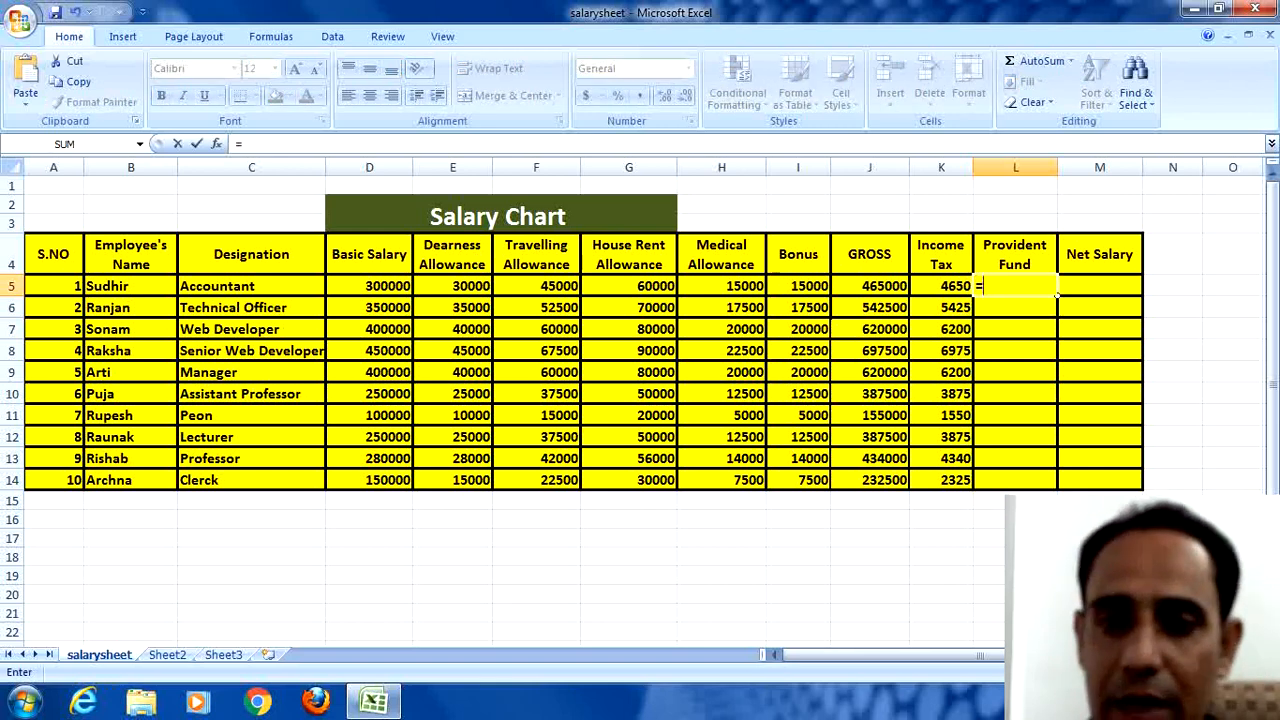
click(869, 286)
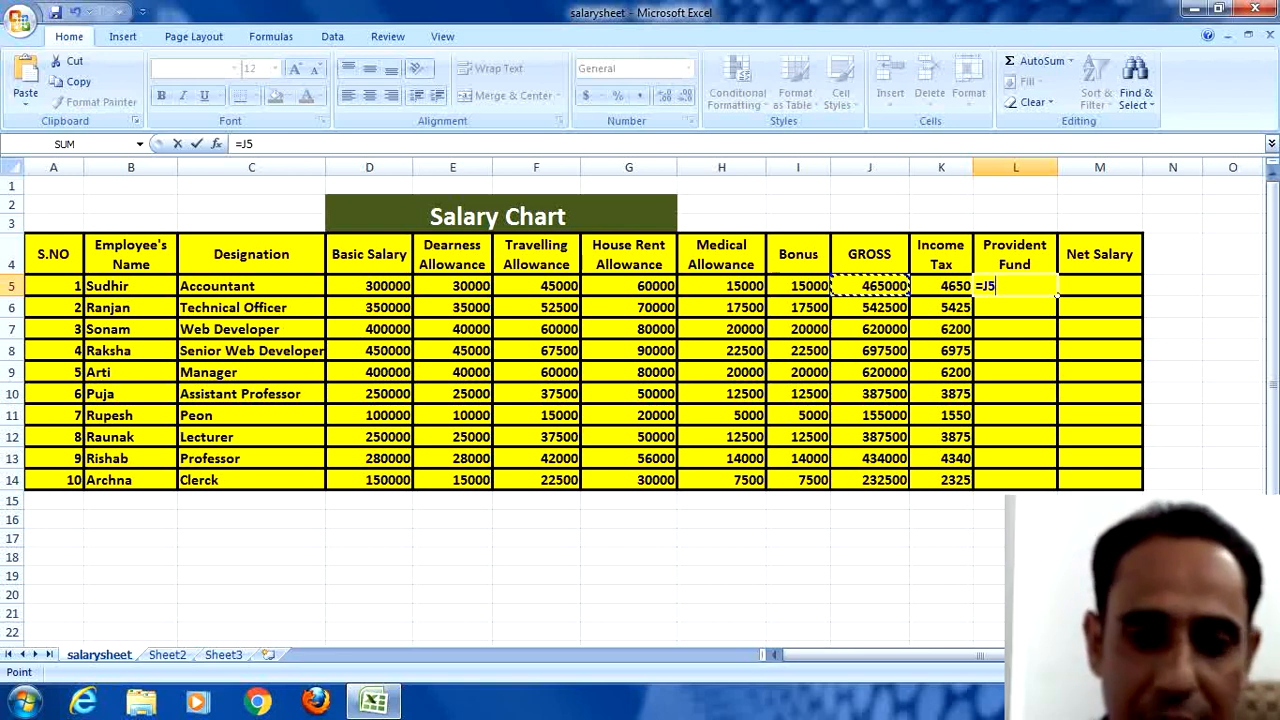
text(*1%)
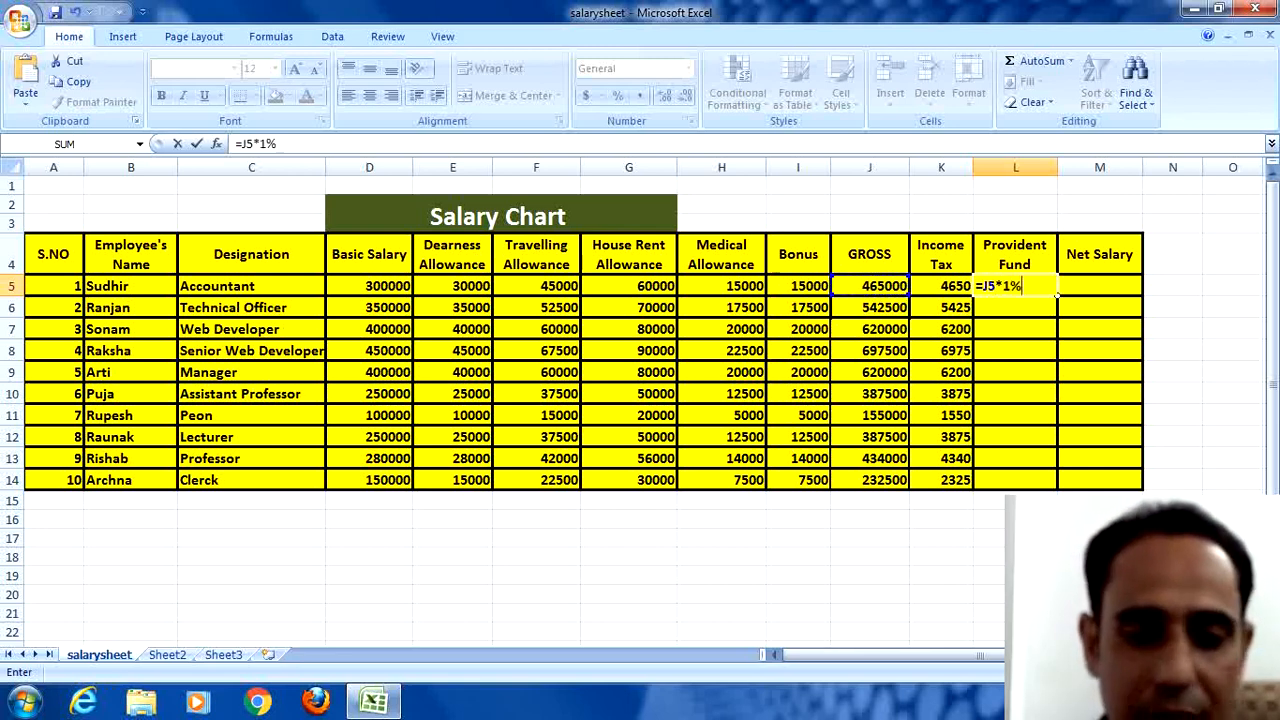
key(Return)
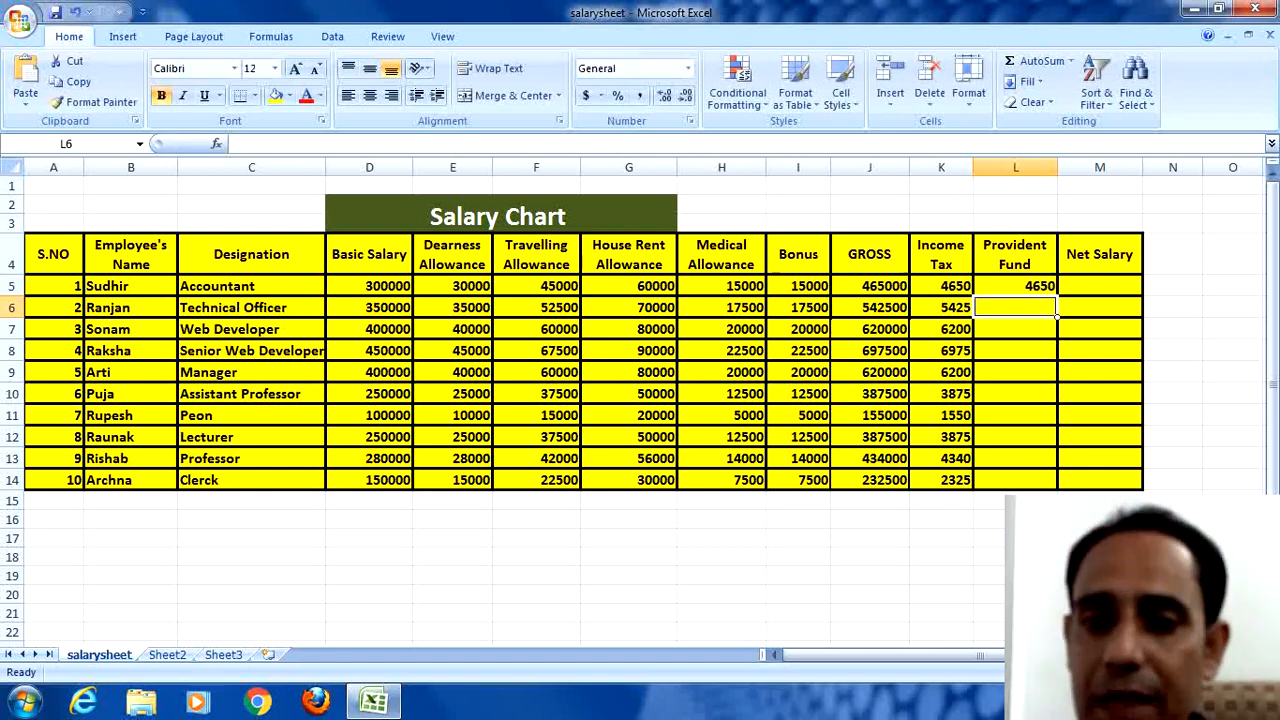
click(1015, 286)
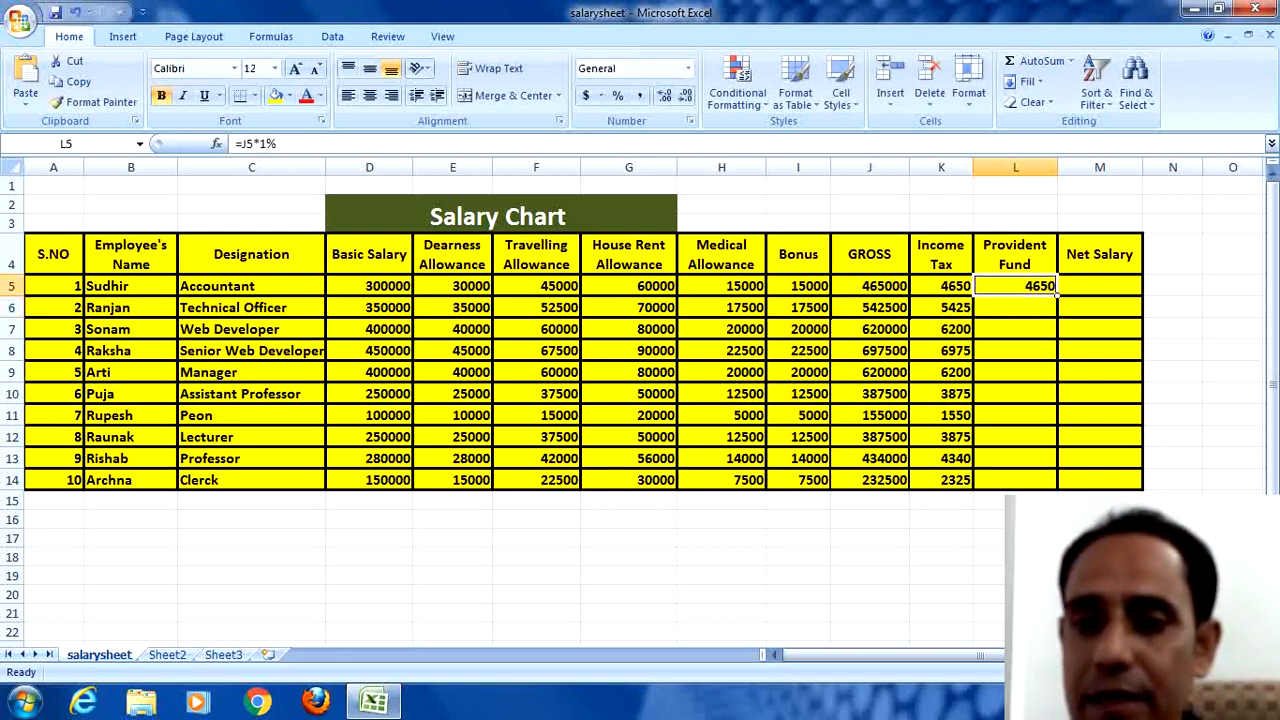
drag(1057, 293, 1062, 490)
Step: Calculate the first employee's Net Salary in M5 as gross minus income tax and provident fund with =J5-K5-L5
click(1138, 290)
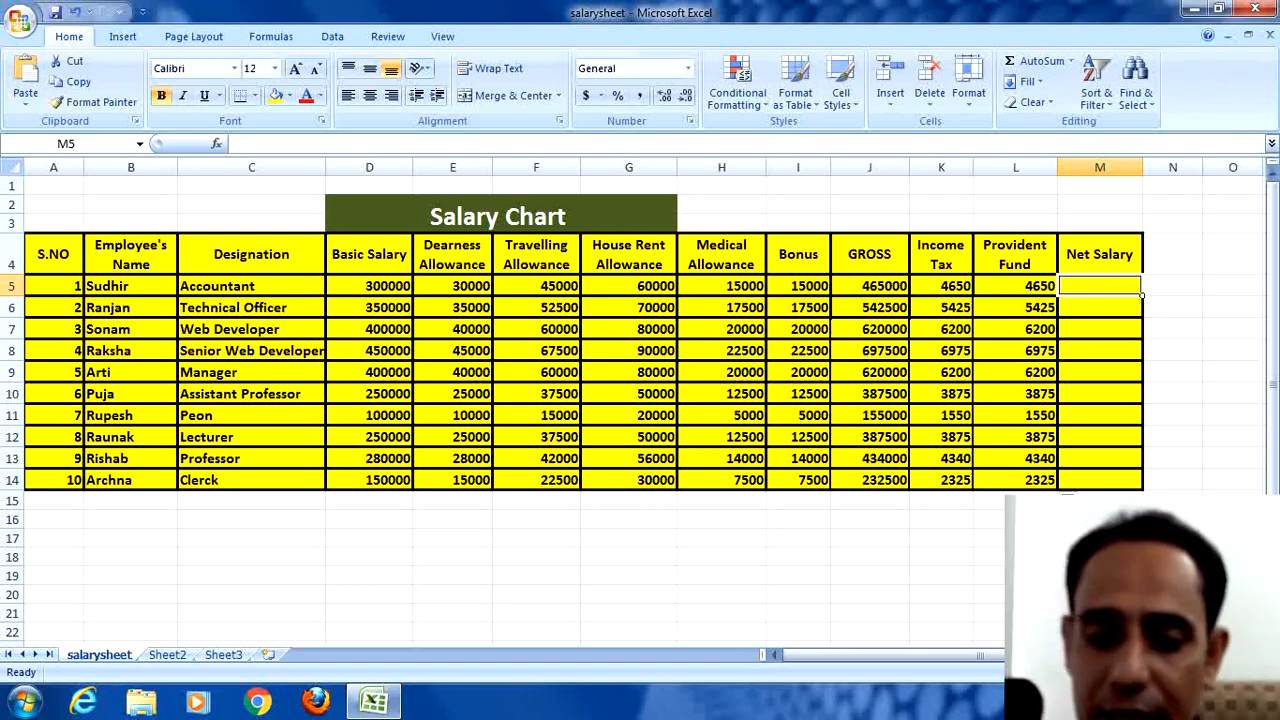
text(=)
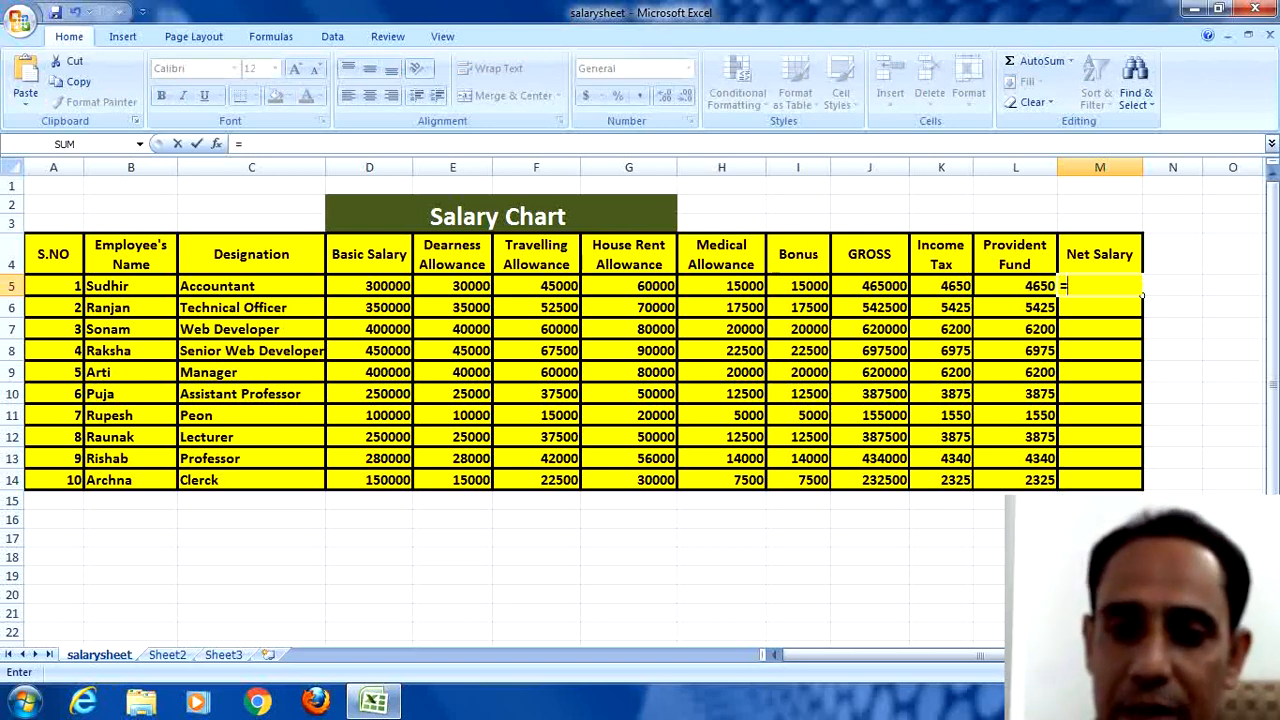
key(Left)
key(Left)
key(Left)
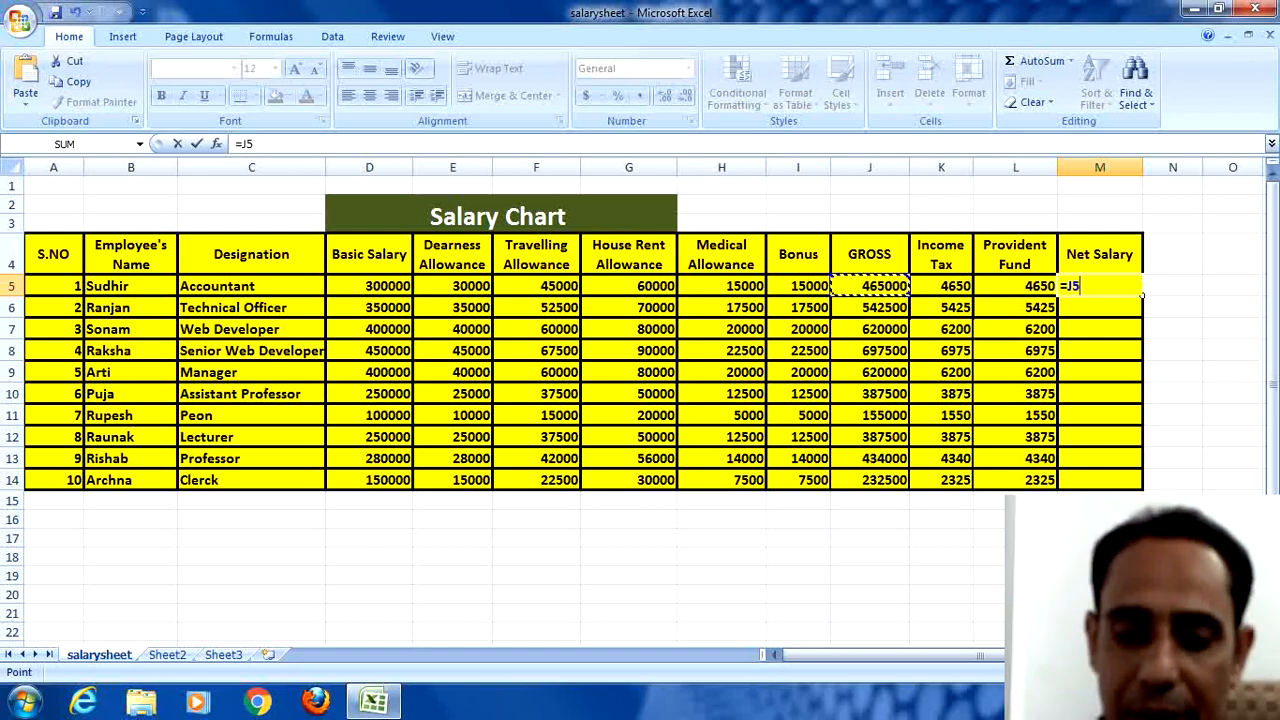
text(-)
key(Left)
key(Left)
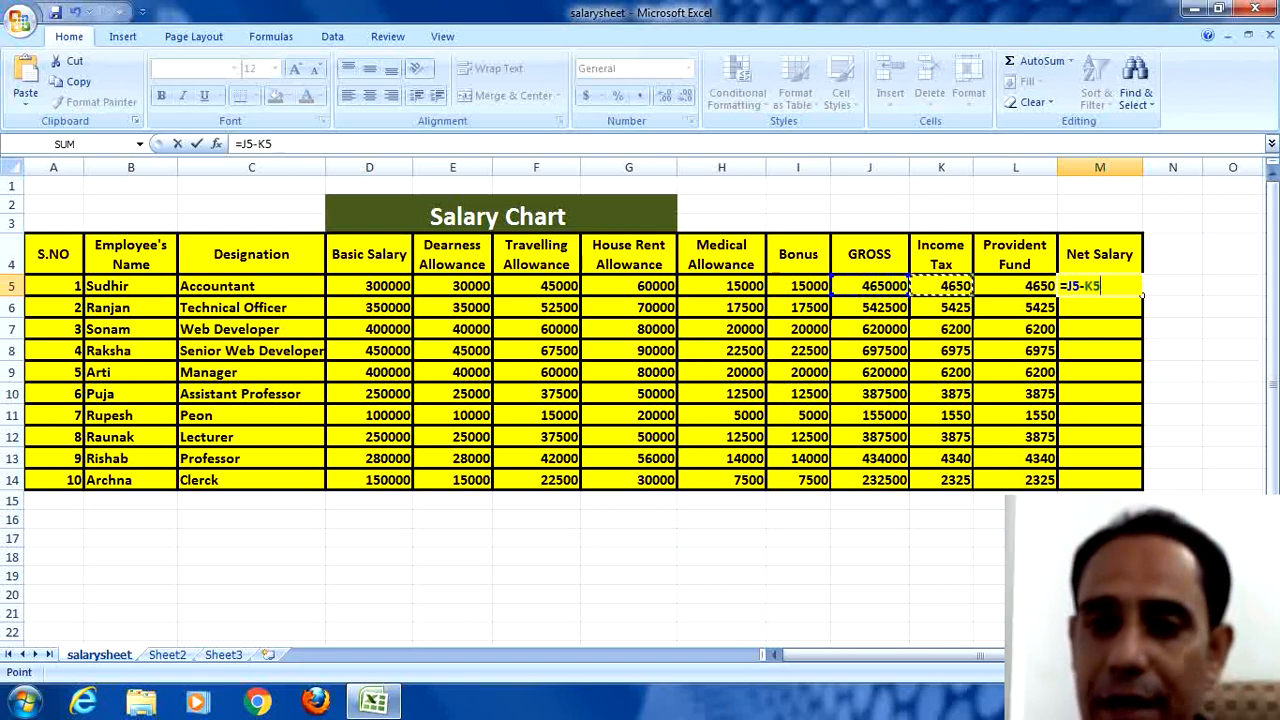
text(-)
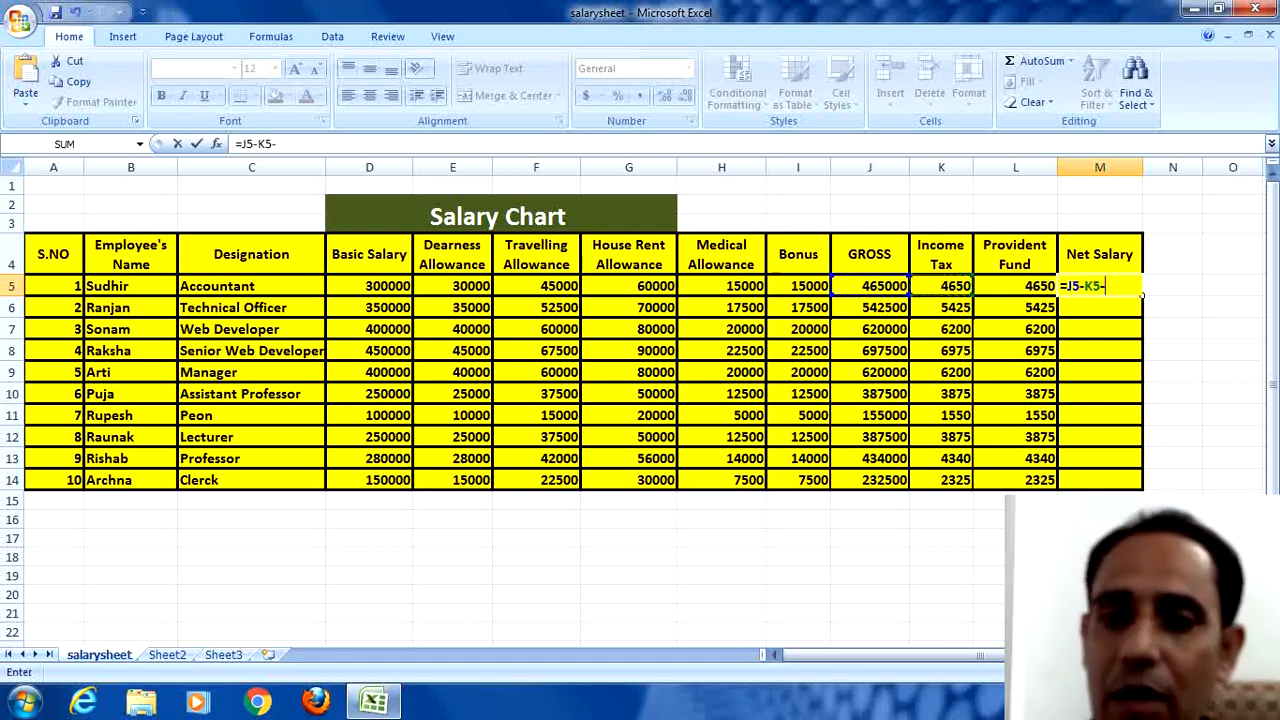
key(Left)
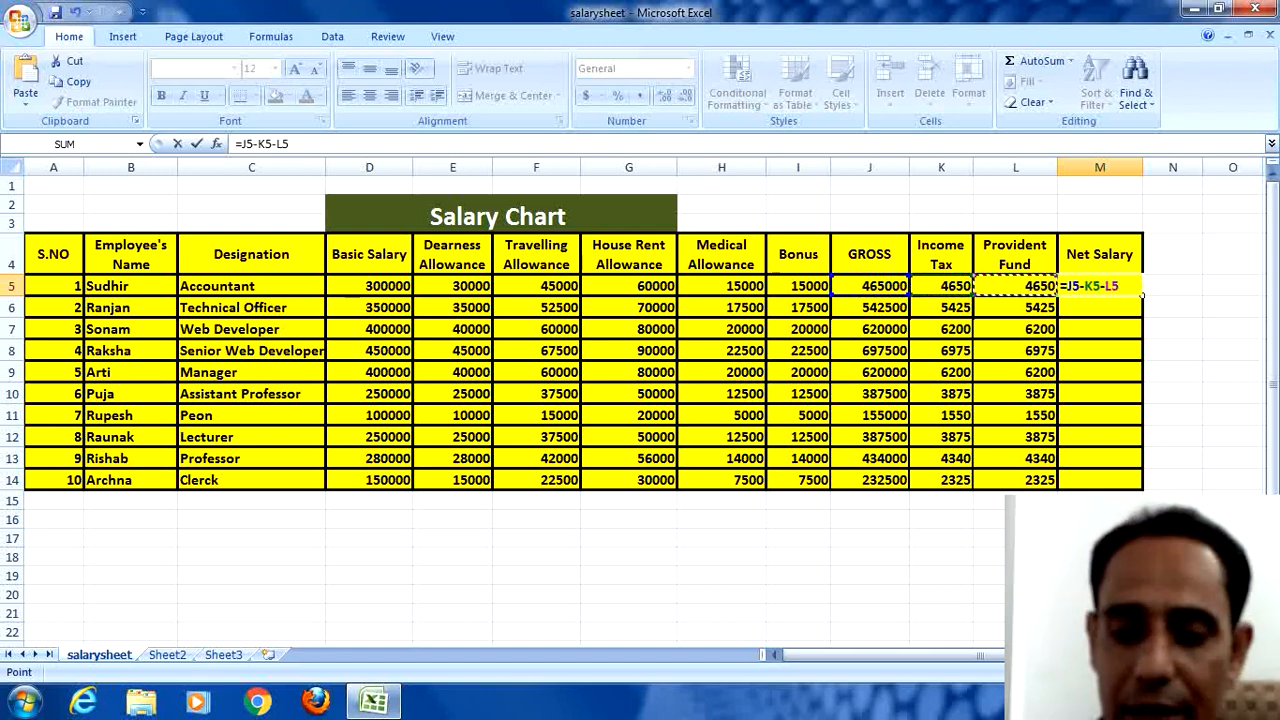
key(Return)
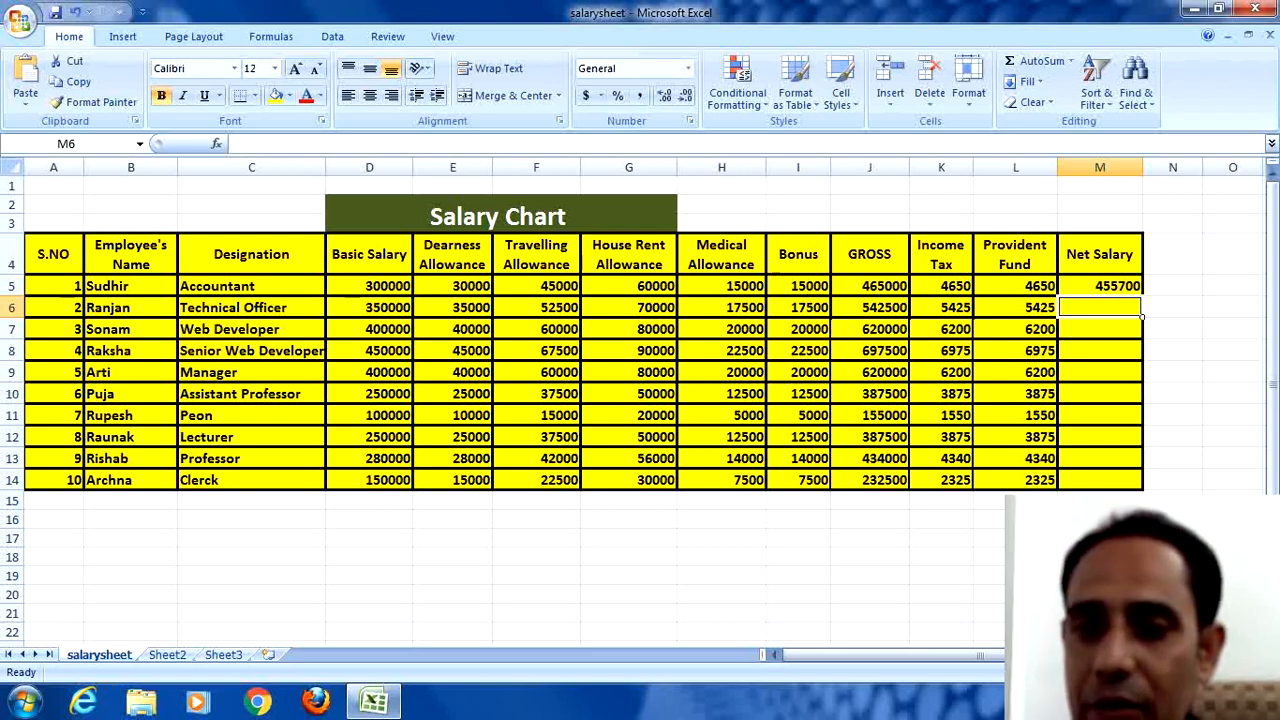
Step: Fill the Net Salary formula from M5 down to M14 for all remaining employees
click(1100, 286)
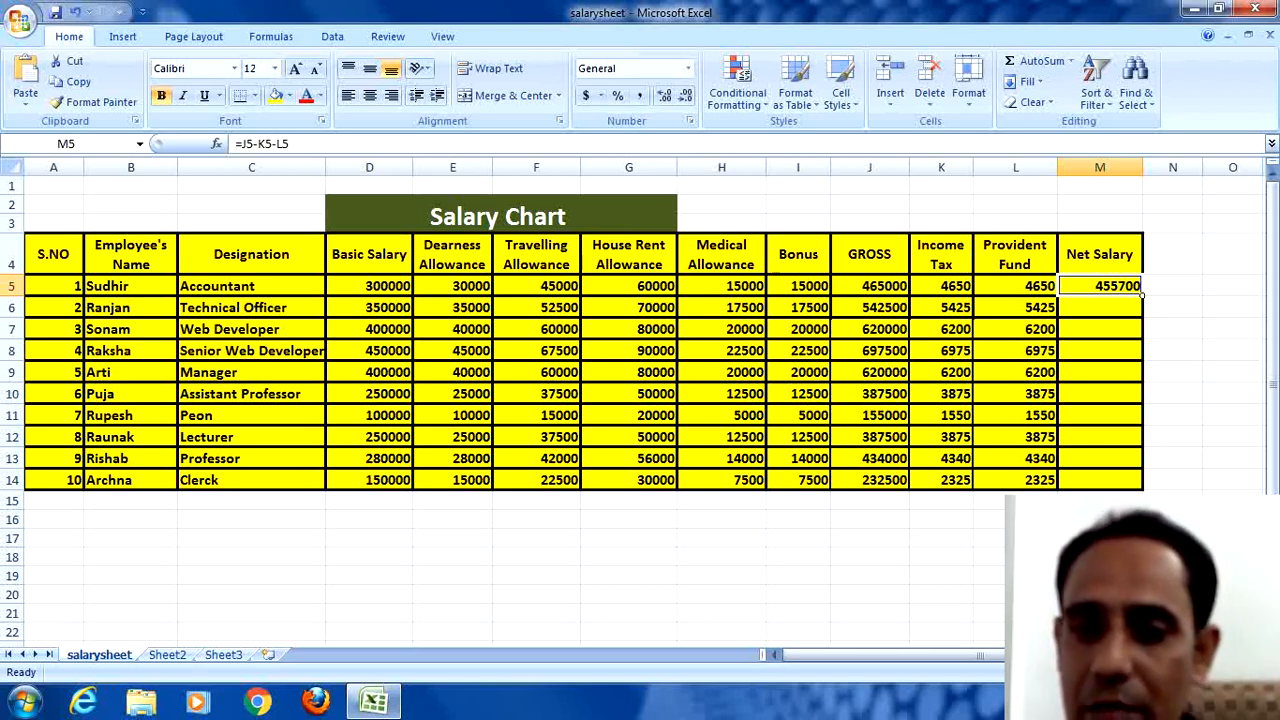
drag(1142, 293, 1142, 489)
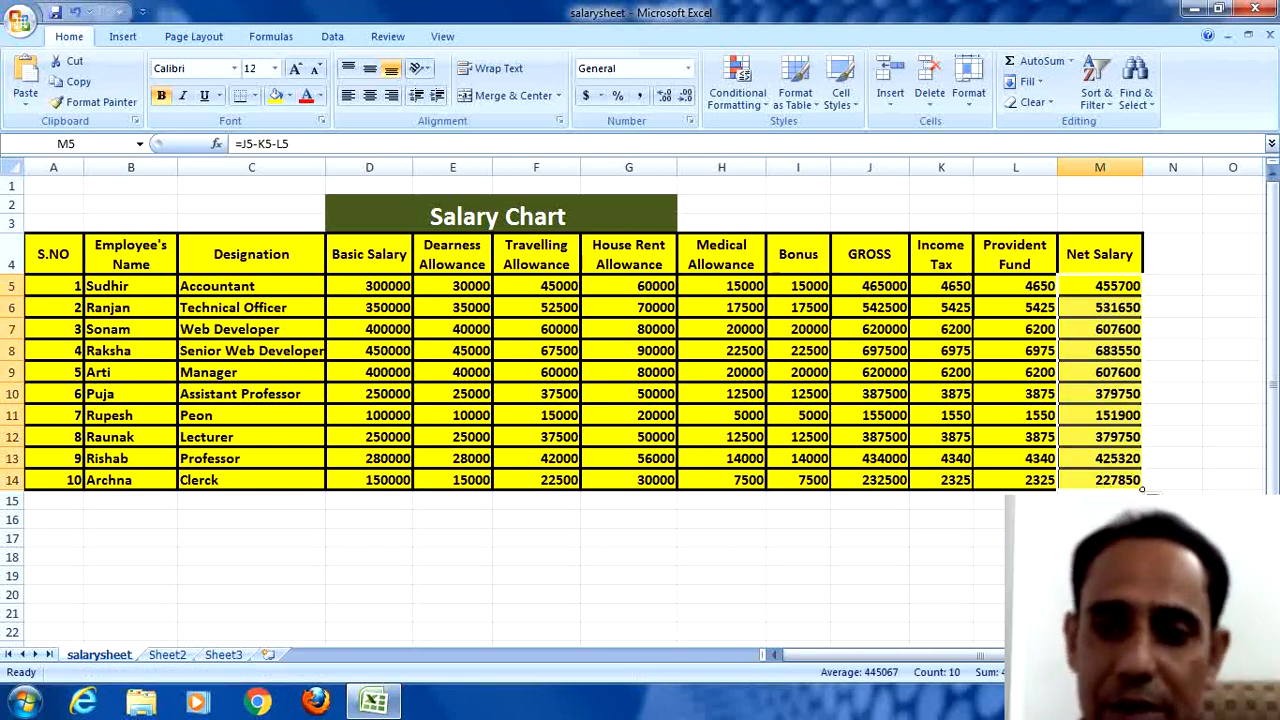
click(941, 519)
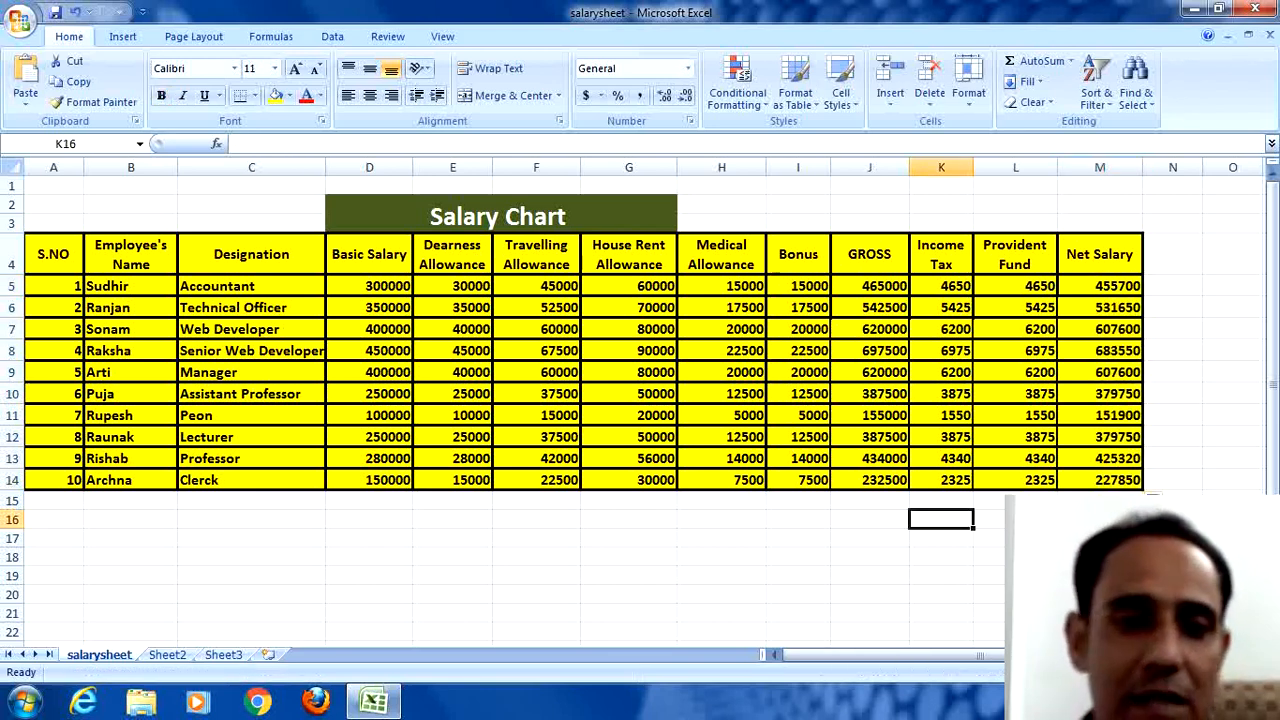